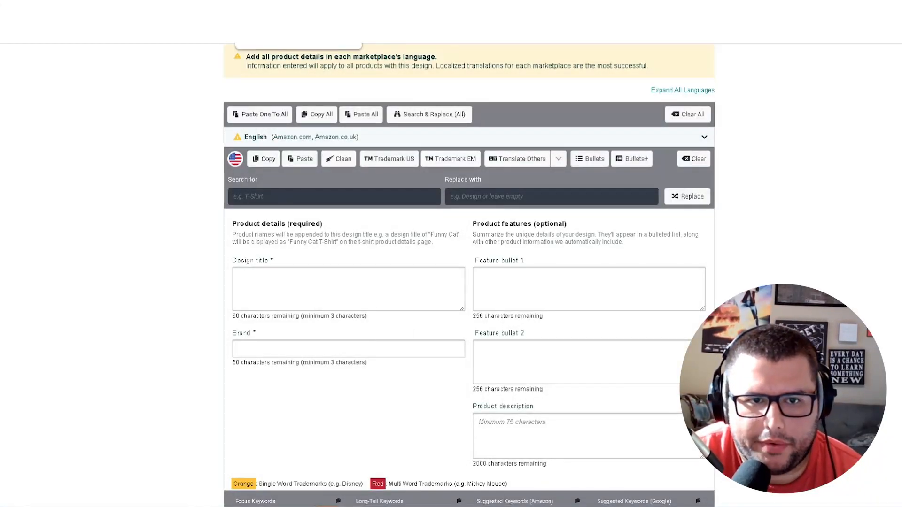
Switch to Merch Informer's Merch Research page and bring up Productor's US research options for the keyword "grandma garden".
left_click(258, 9)
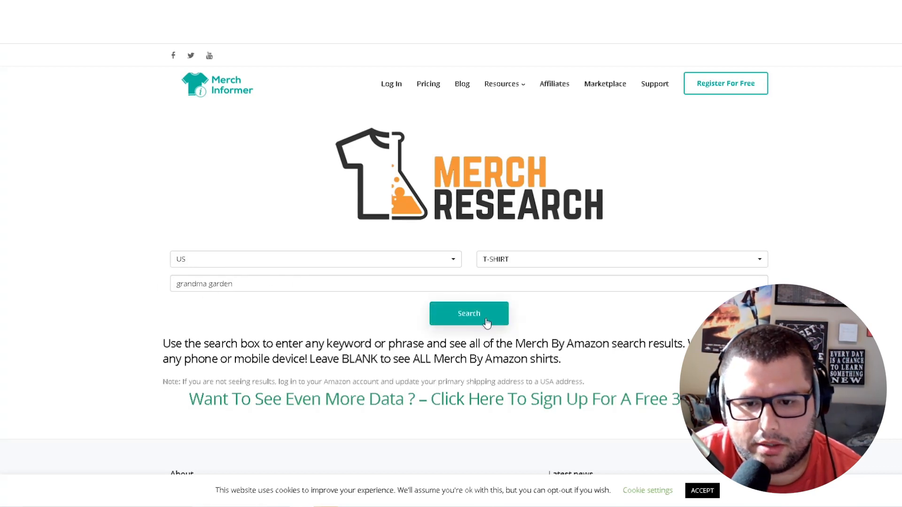
left_click_drag(234, 284, 128, 284)
right_click(183, 286)
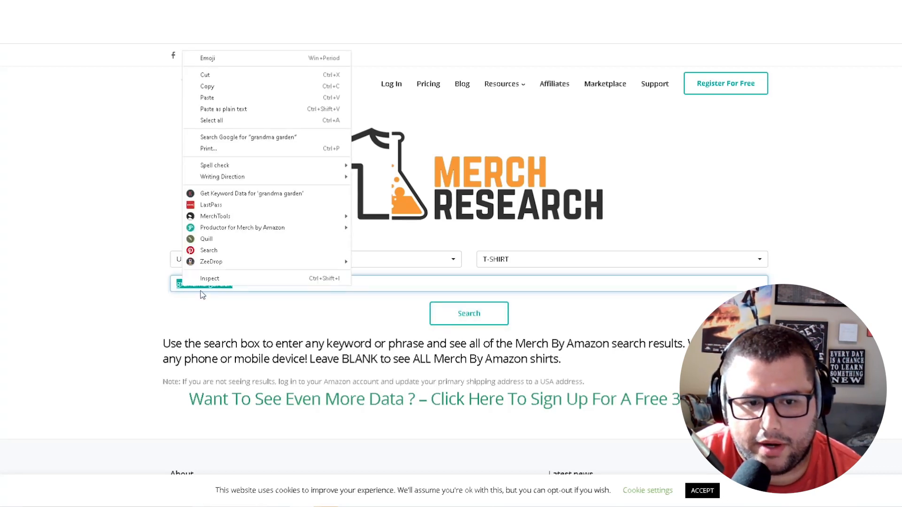
mouse_move(237, 229)
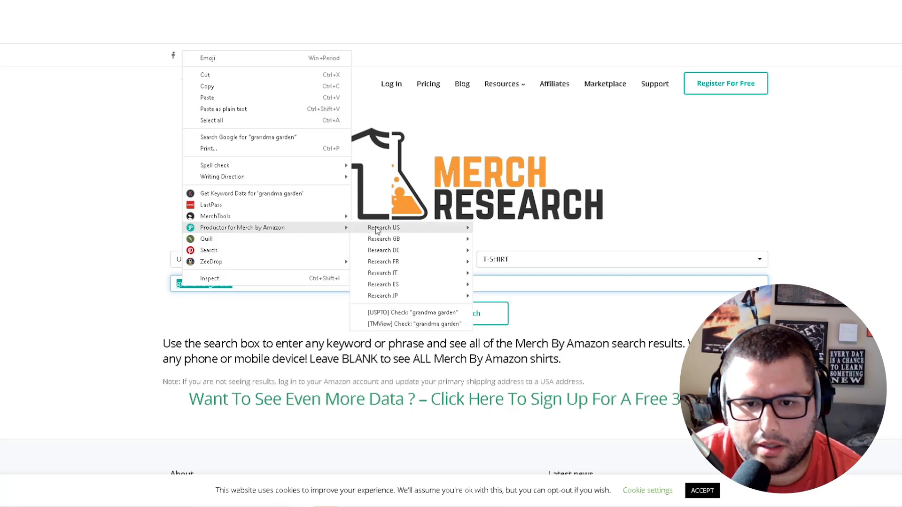
mouse_move(380, 229)
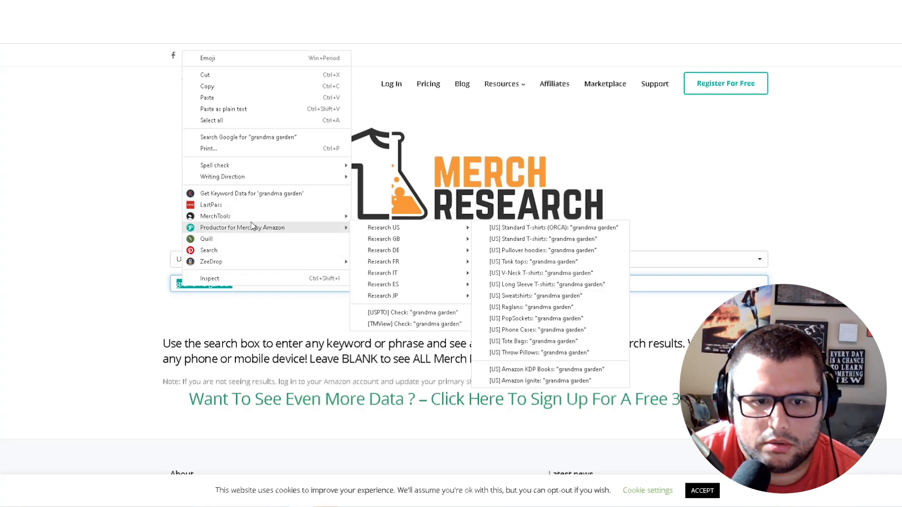
left_click(848, 207)
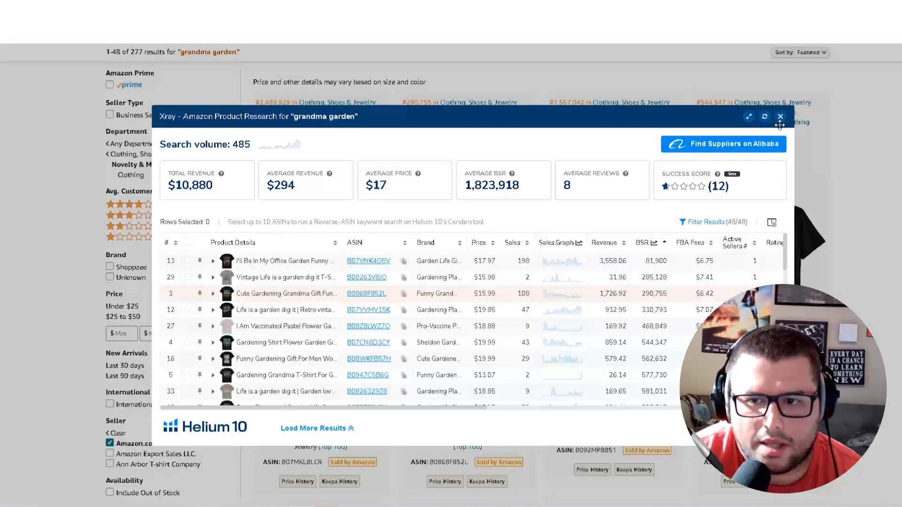
Close the Xray overlay on the Amazon "grandma garden" results and look over the T-shirt listings.
left_click(781, 117)
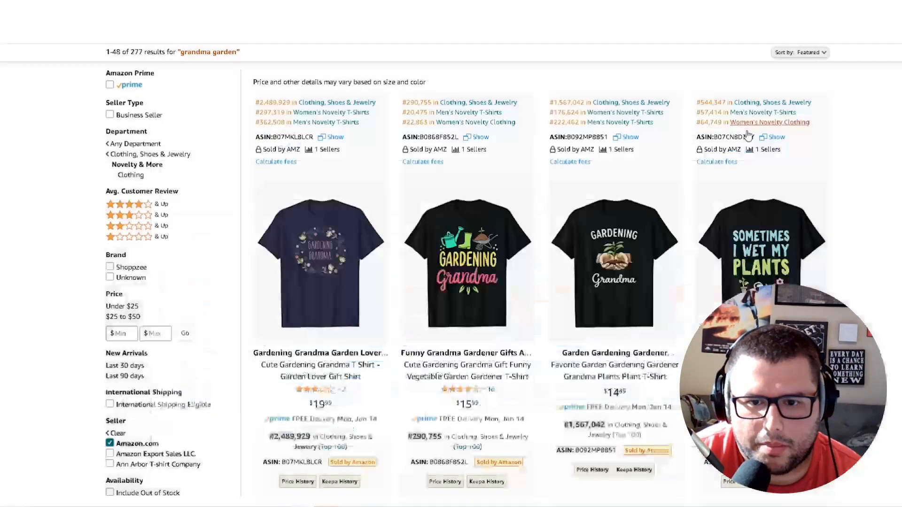
scroll(570, 207, "up", 2)
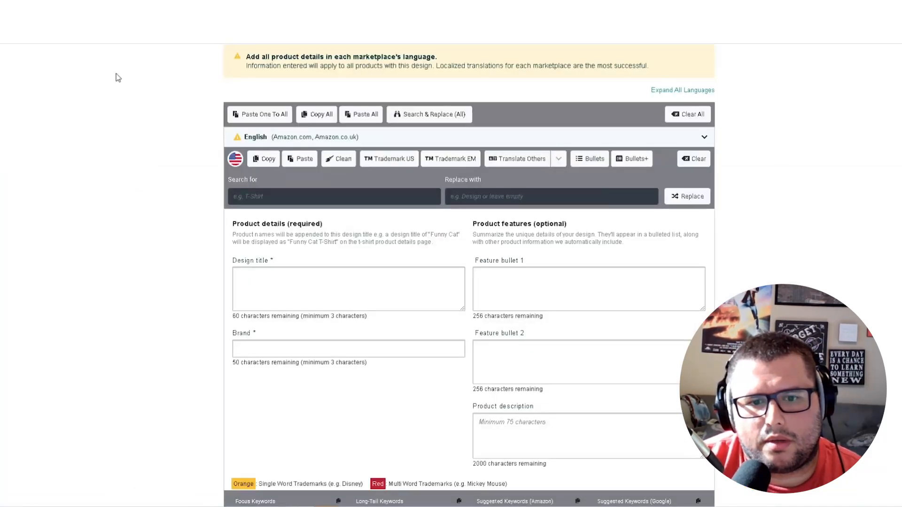
scroll(172, 171, "up", 10)
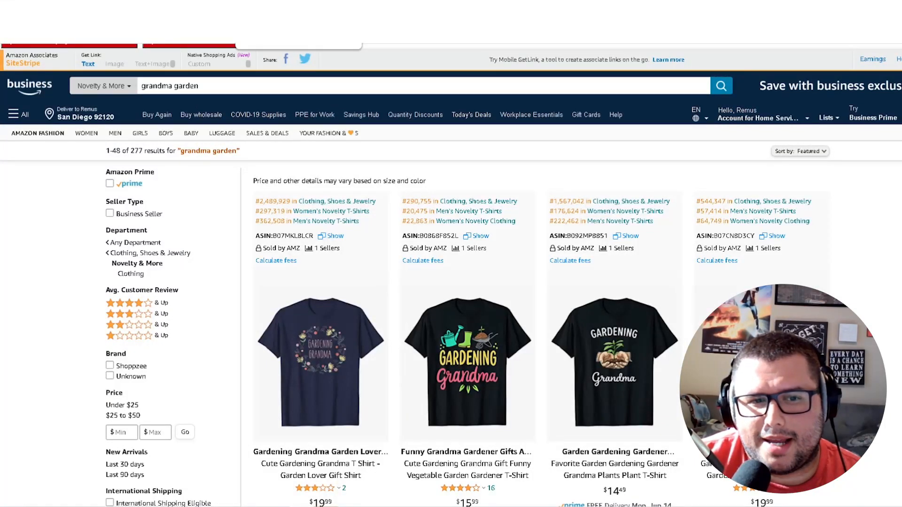
Change the Amazon search phrase to "grandma tomato" and research it with Productor under US Standard T-shirts (ORCA).
double_click(177, 85)
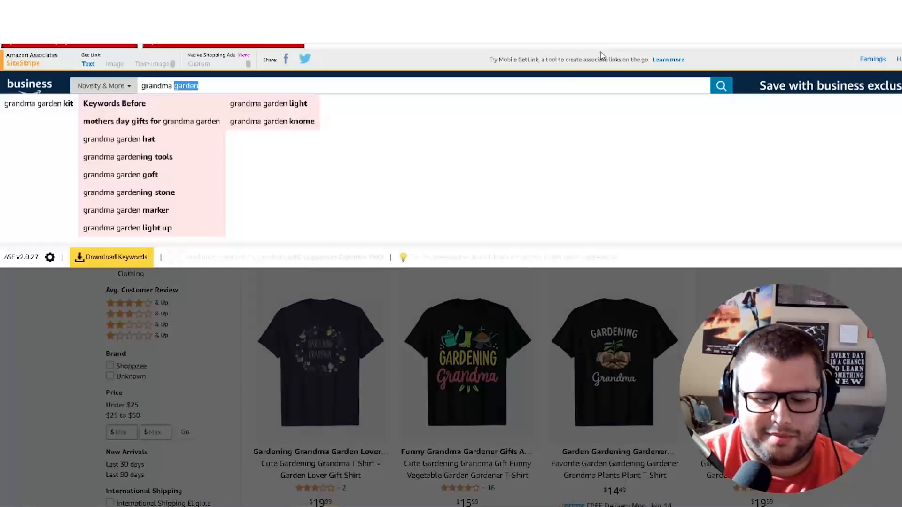
type("tom")
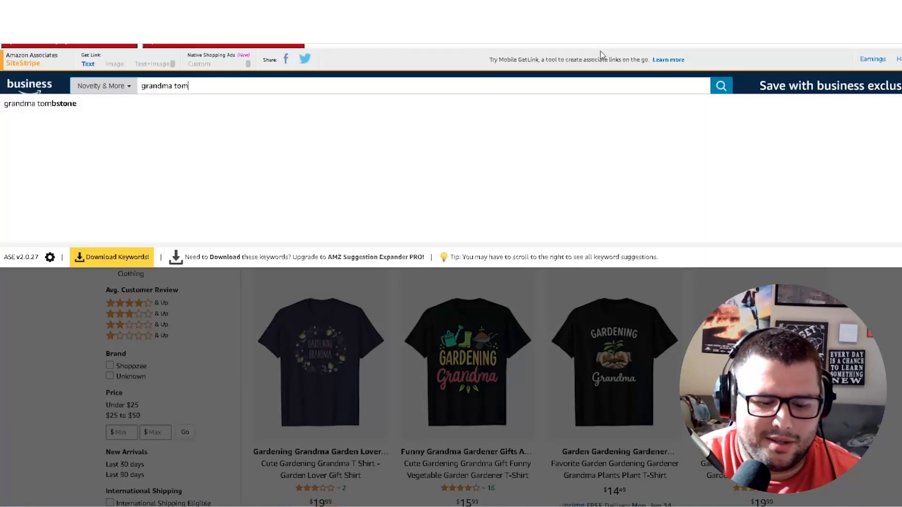
type("ato")
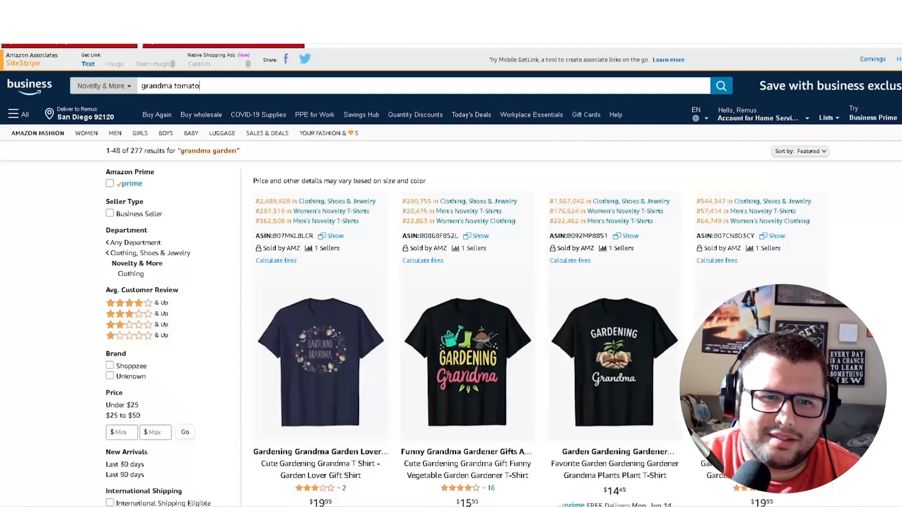
triple_click(181, 84)
right_click(180, 85)
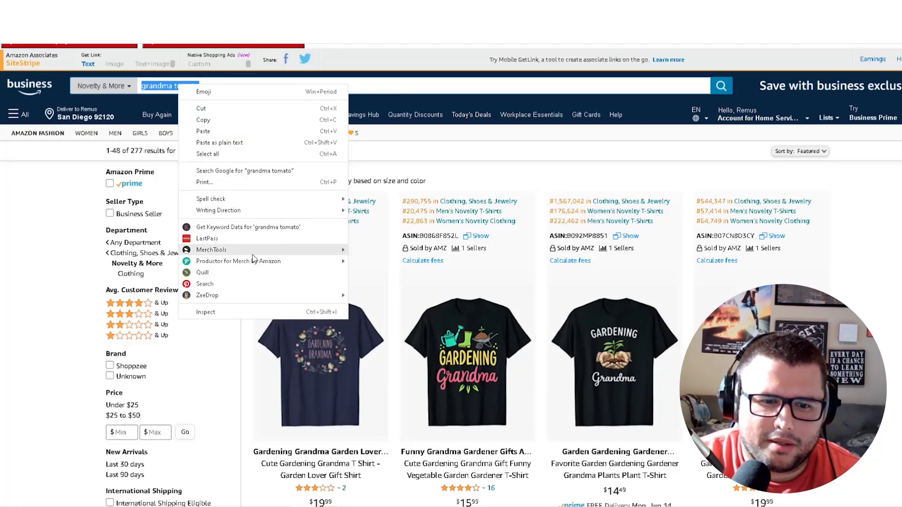
mouse_move(253, 267)
mouse_move(389, 263)
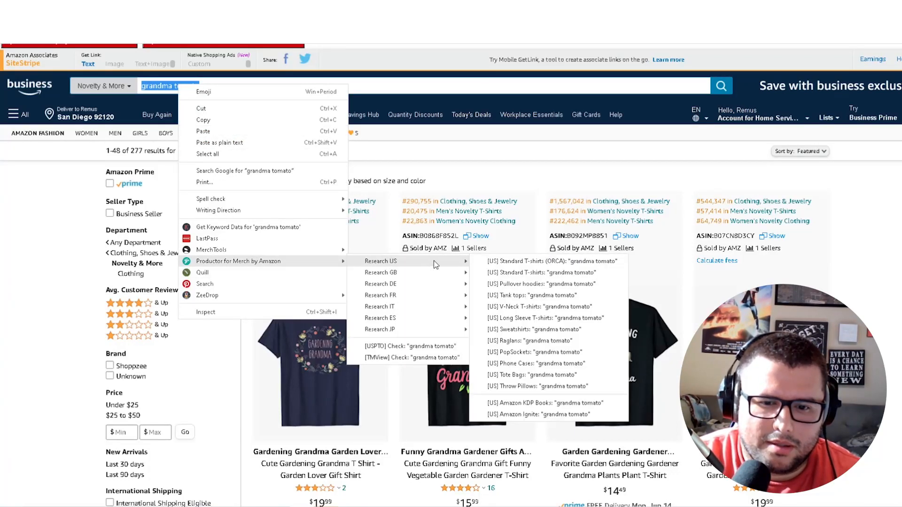
left_click(503, 262)
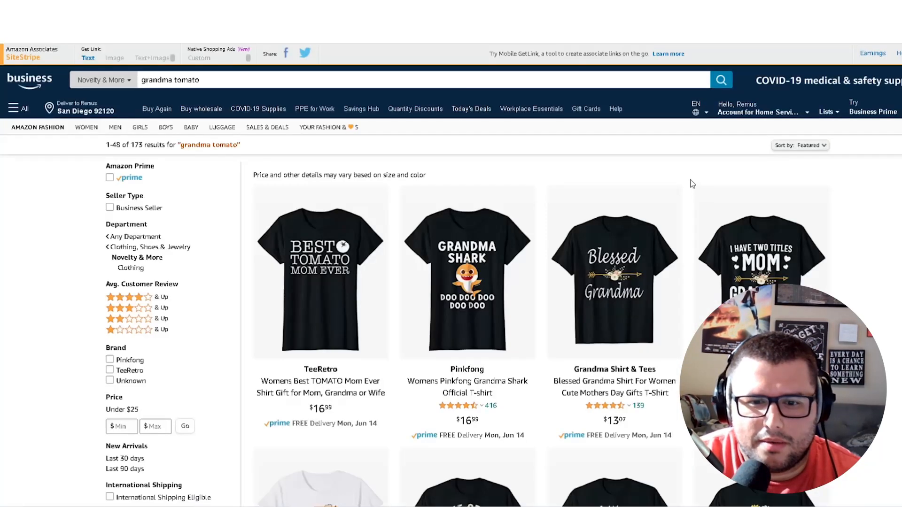
Examine the "grandma tomato" T-shirt results, comparing the designs, sales ranks and product details of the tomato-themed shirts.
scroll(333, 420, "down", 5)
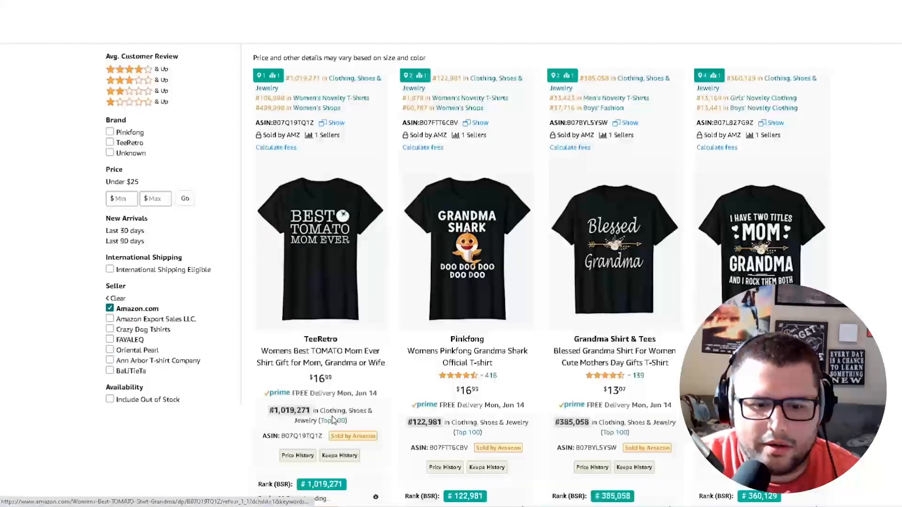
scroll(682, 267, "down", 15)
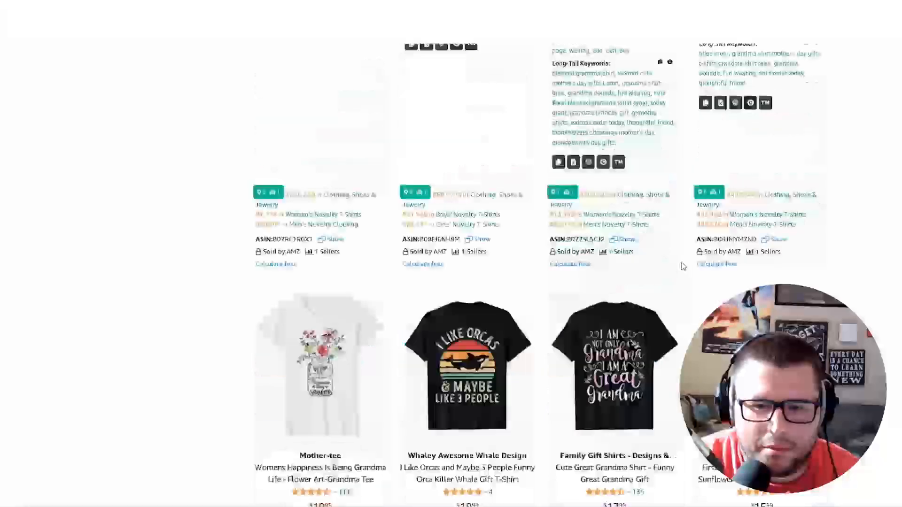
scroll(662, 258, "down", 3)
scroll(733, 205, "up", 2)
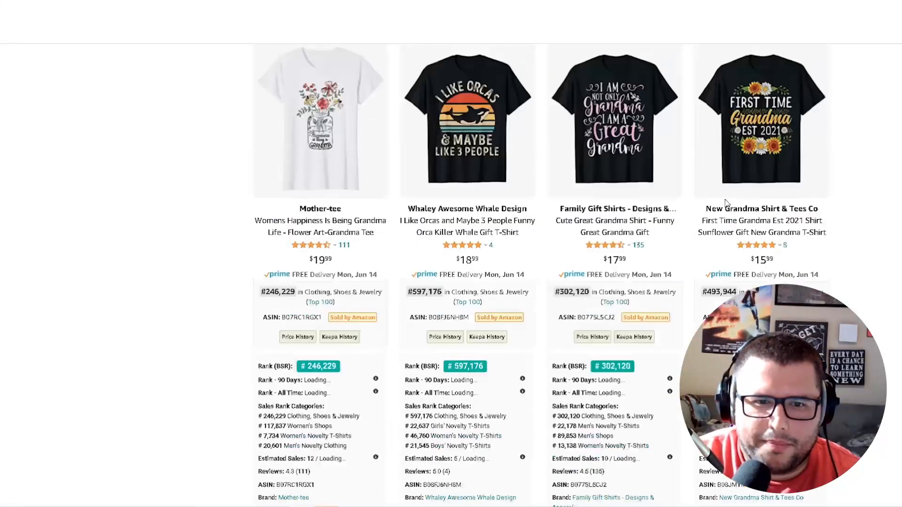
mouse_move(721, 210)
scroll(342, 164, "down", 15)
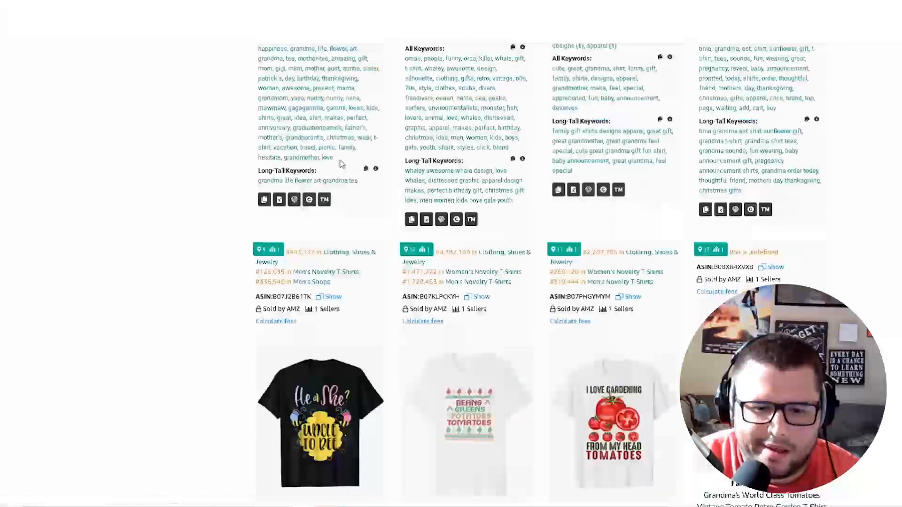
mouse_move(642, 364)
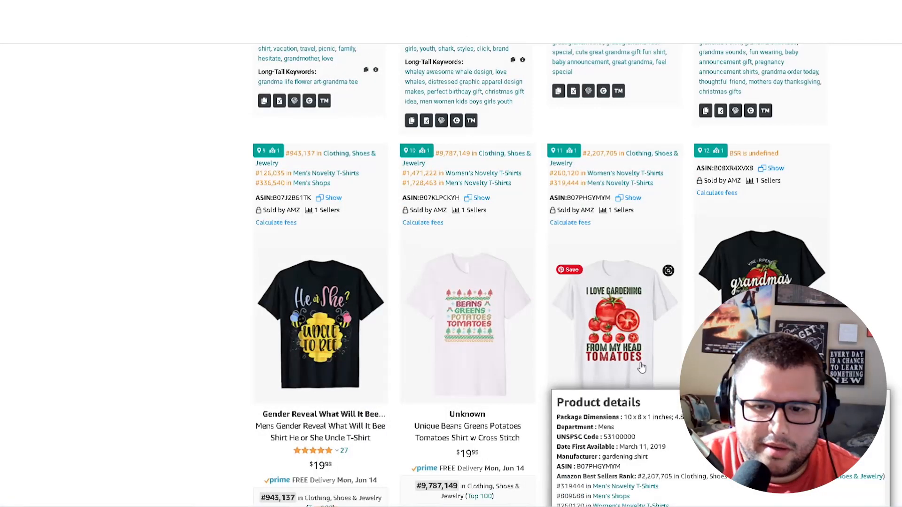
scroll(465, 282, "down", 5)
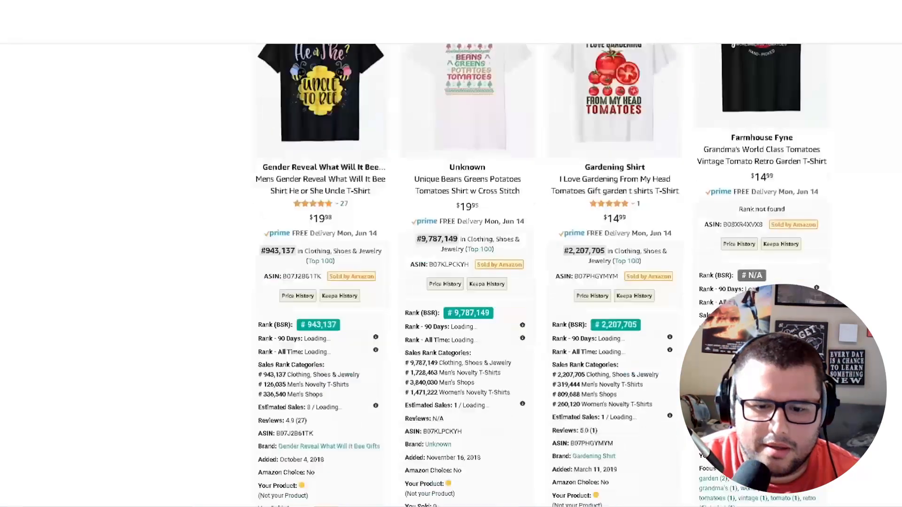
scroll(564, 430, "down", 10)
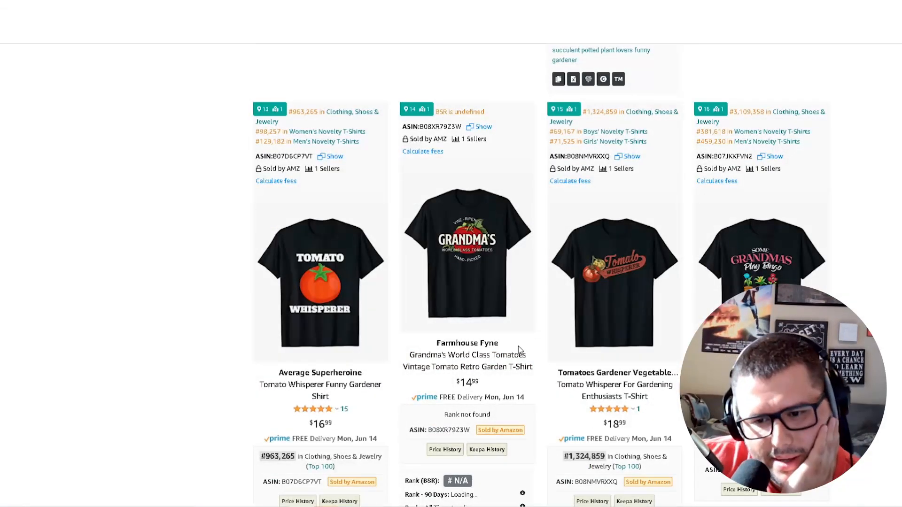
mouse_move(483, 227)
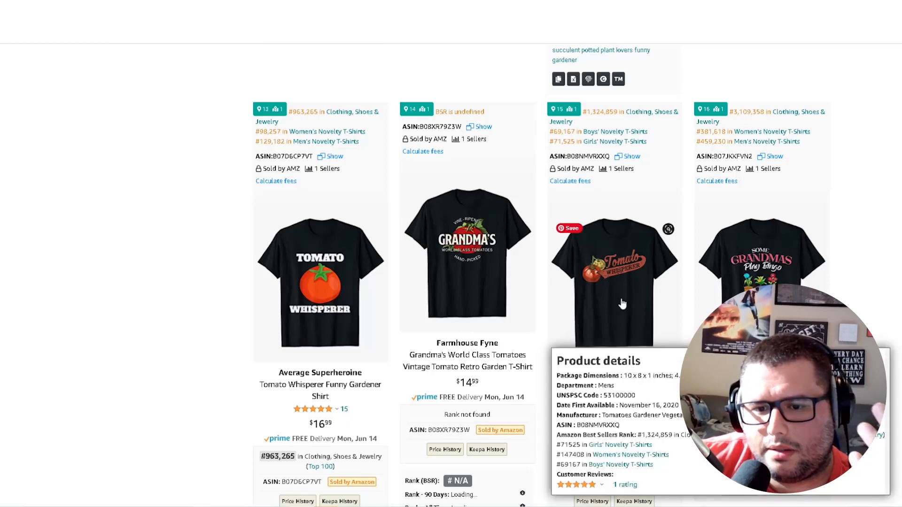
scroll(855, 173, "down", 12)
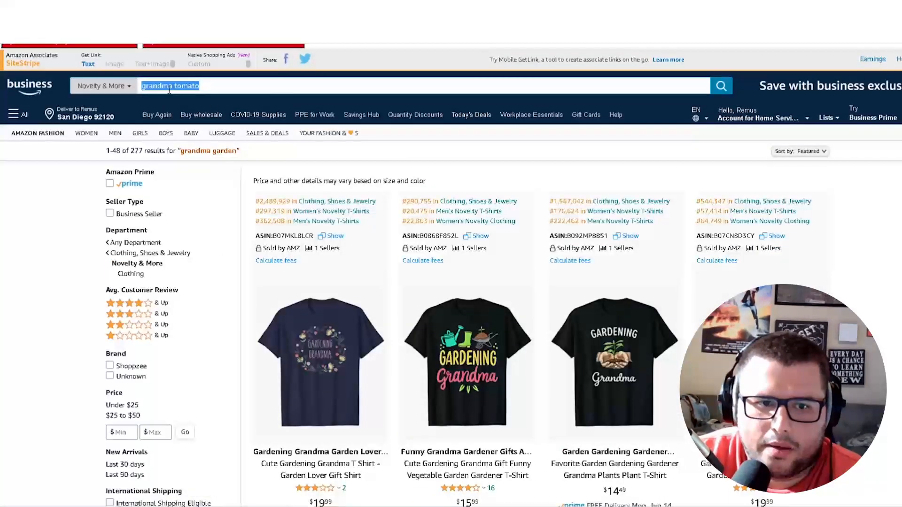
Set the Amazon search phrase back to "grandma garden" and run the same keyword in Merch Research.
double_click(186, 86)
type("garden")
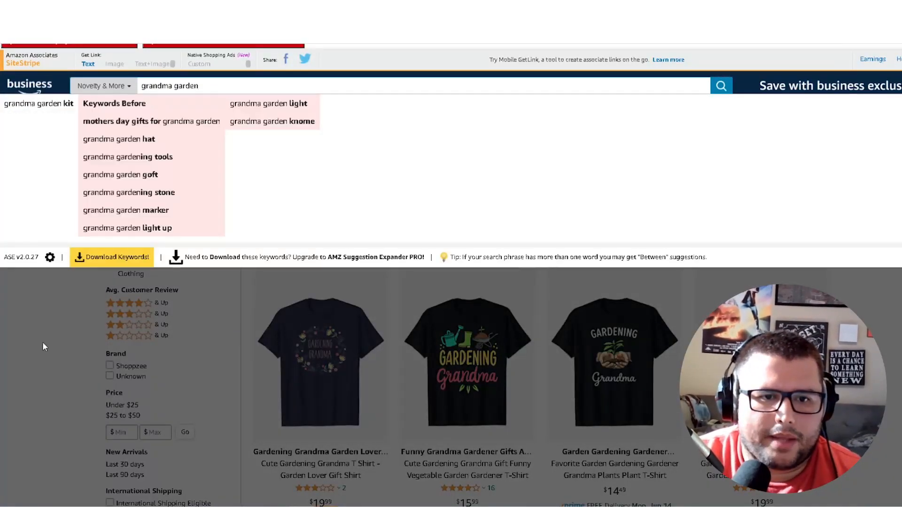
left_click(85, 320)
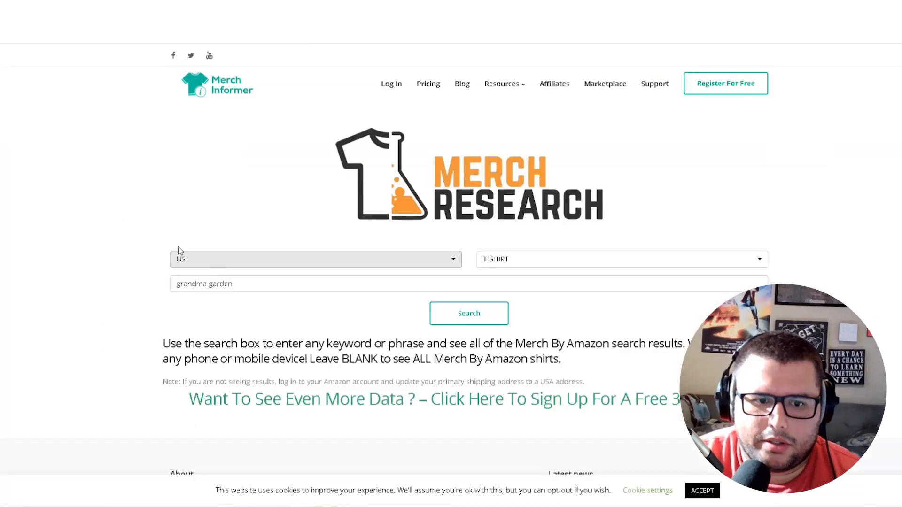
left_click(222, 291)
key("Return")
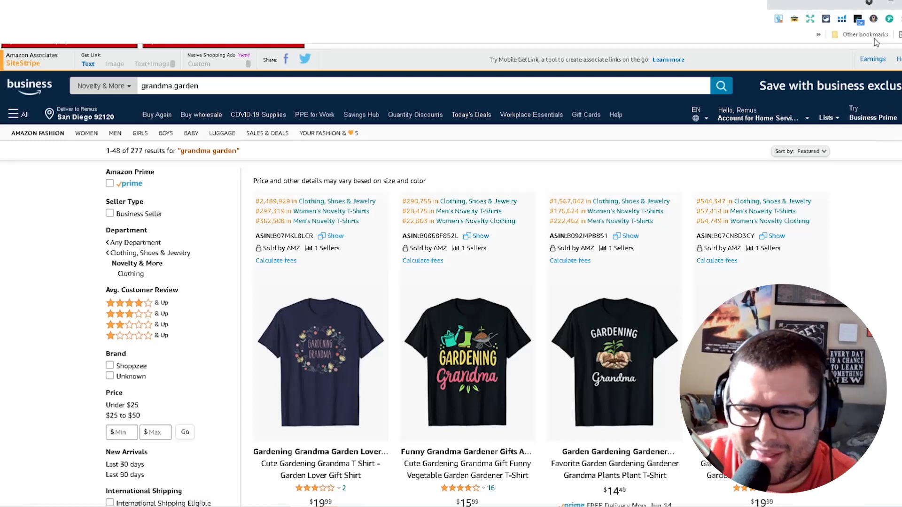
Run Helium 10's Xray - Amazon Product Research on the "grandma garden" search results.
left_click(843, 20)
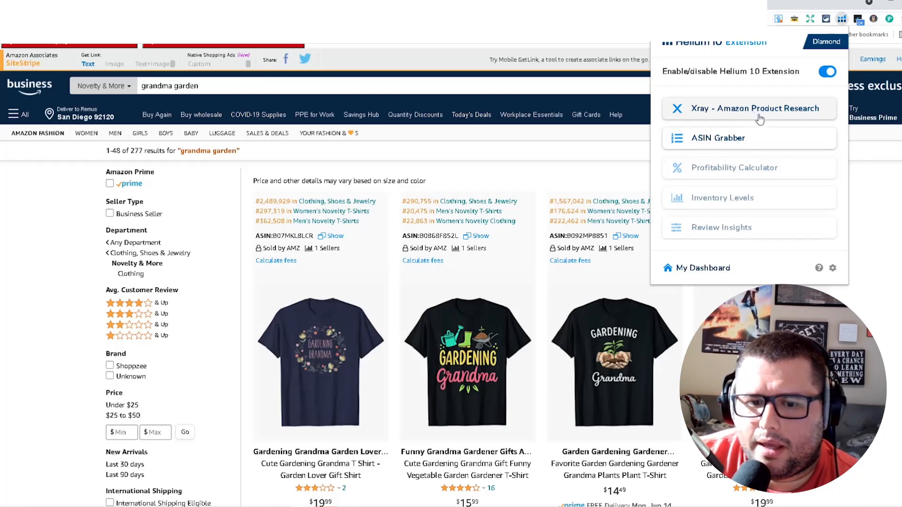
left_click(891, 273)
scroll(897, 263, "down", 2)
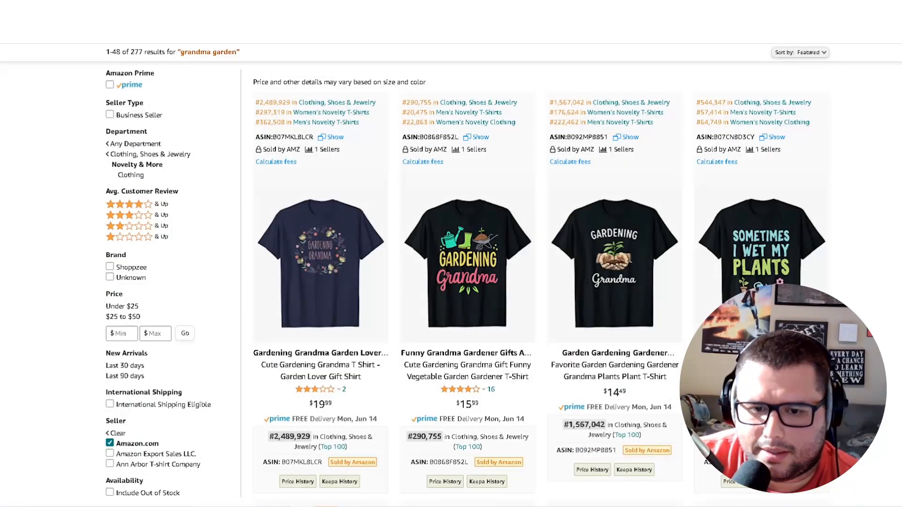
scroll(898, 262, "down", 2)
scroll(465, 277, "up", 3)
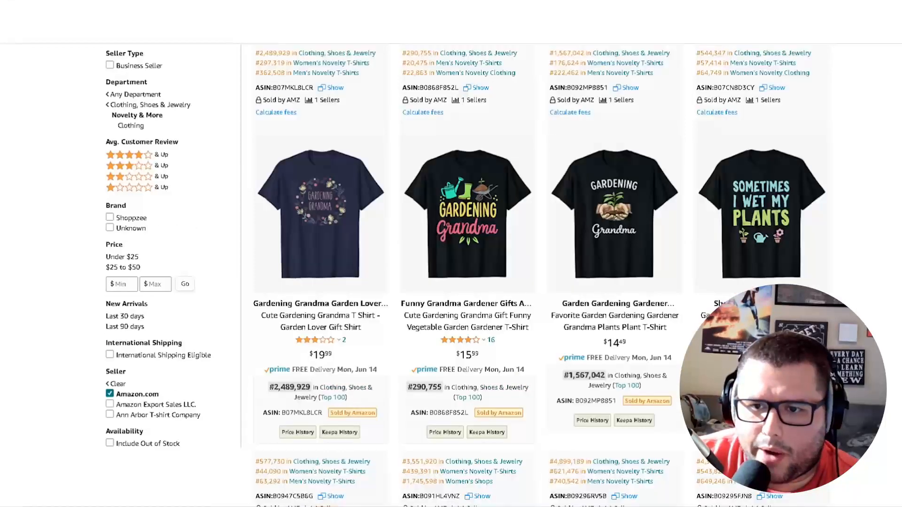
left_click(839, 29)
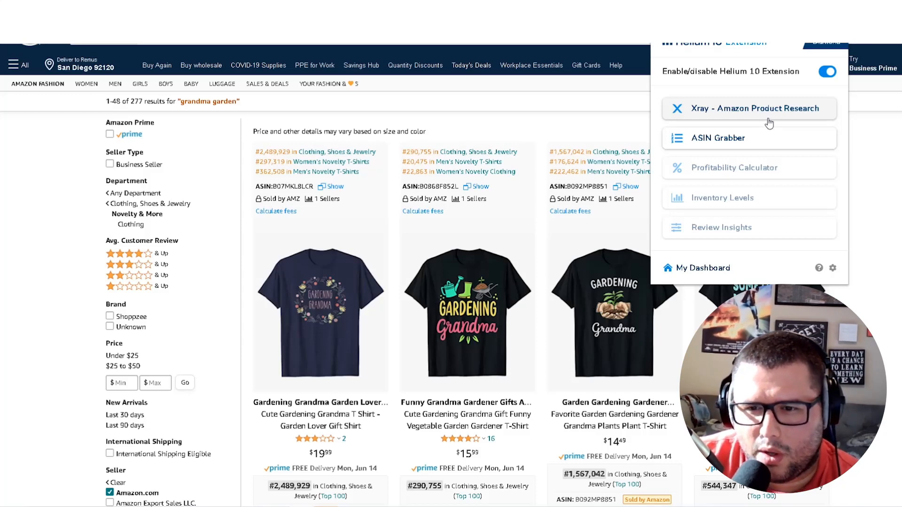
left_click(771, 111)
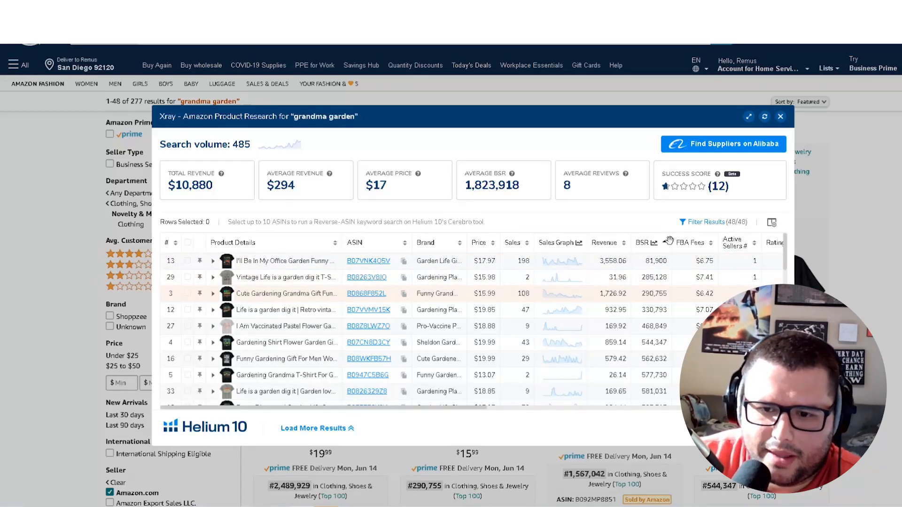
Sort the Xray results by BSR from lowest to highest and open the Cute Gardening Grandma Gift T-shirt's product page.
left_click(652, 243)
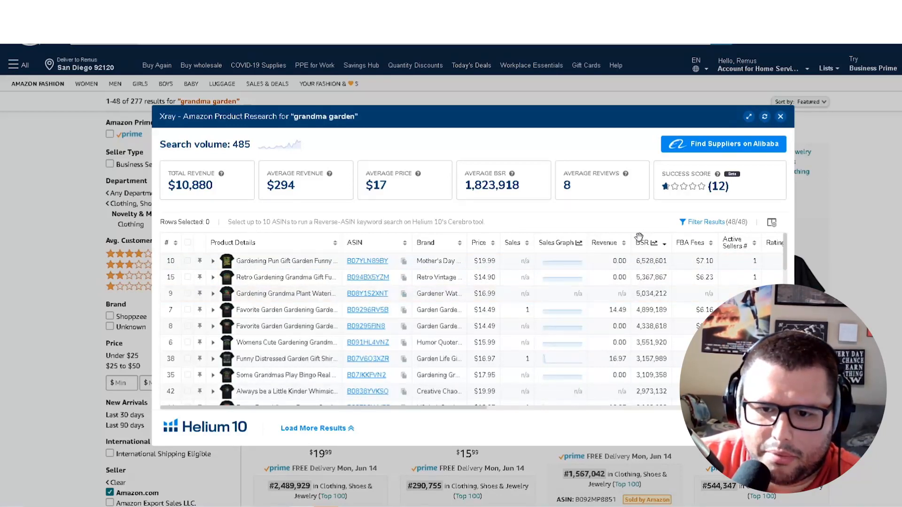
left_click(649, 242)
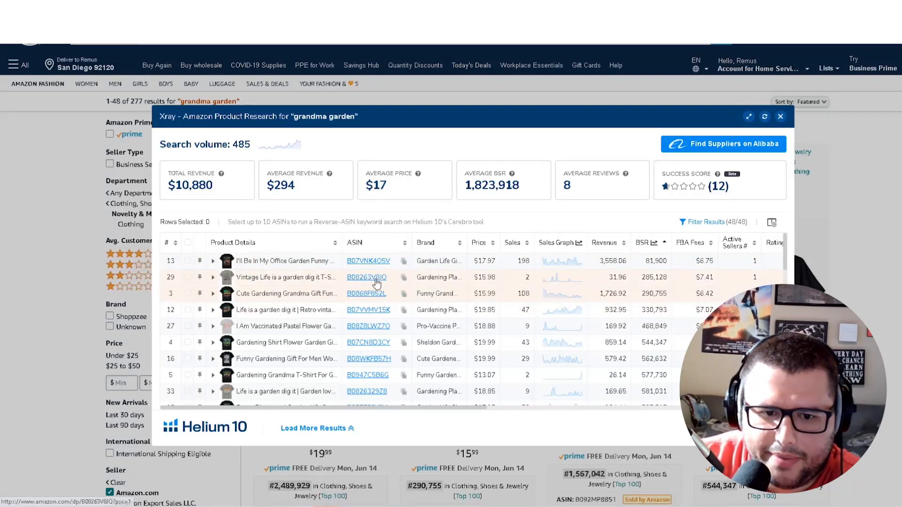
mouse_move(381, 296)
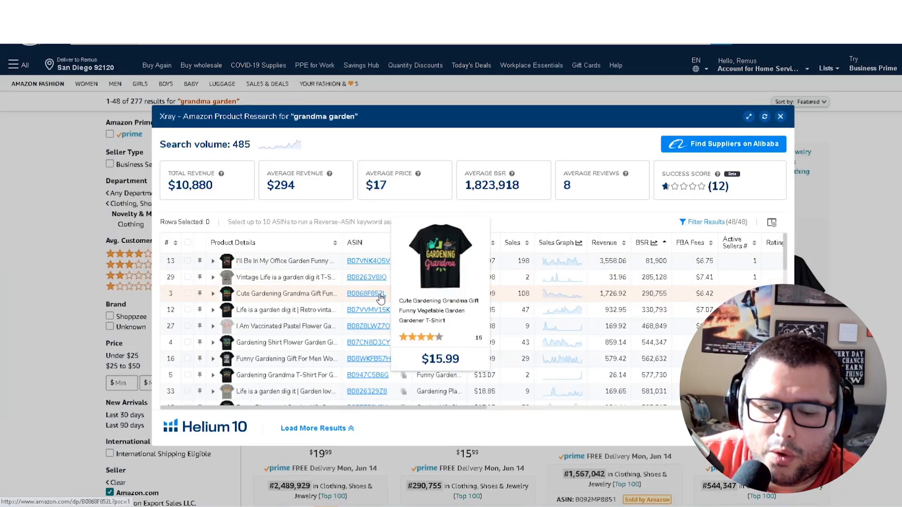
left_click(368, 295)
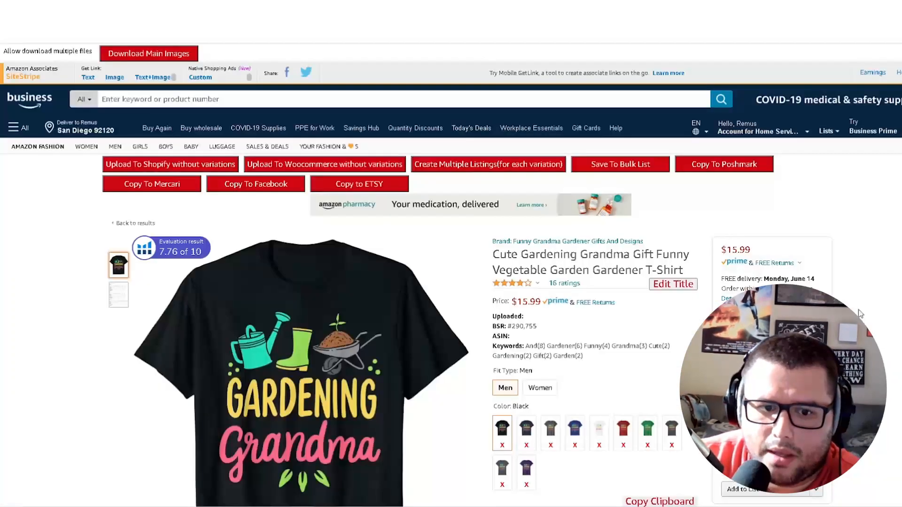
Examine the gardening grandma shirt's listing, showing its all-time price and sales-rank history and reading its product details.
scroll(860, 314, "down", 2)
scroll(860, 314, "down", 3)
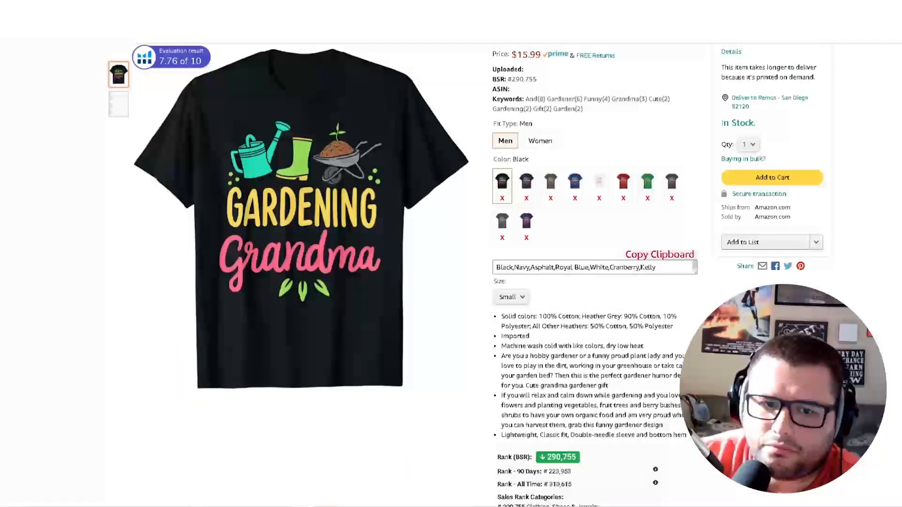
scroll(860, 314, "down", 10)
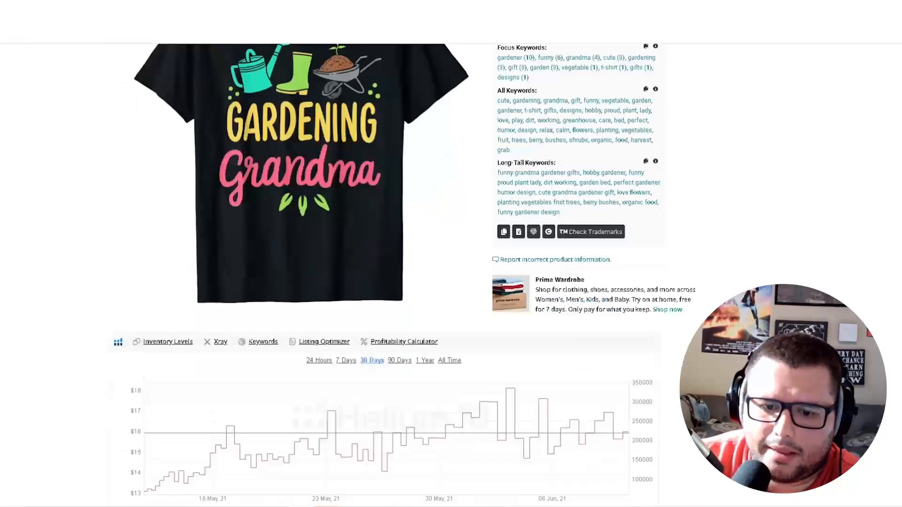
scroll(494, 270, "down", 2)
left_click(450, 261)
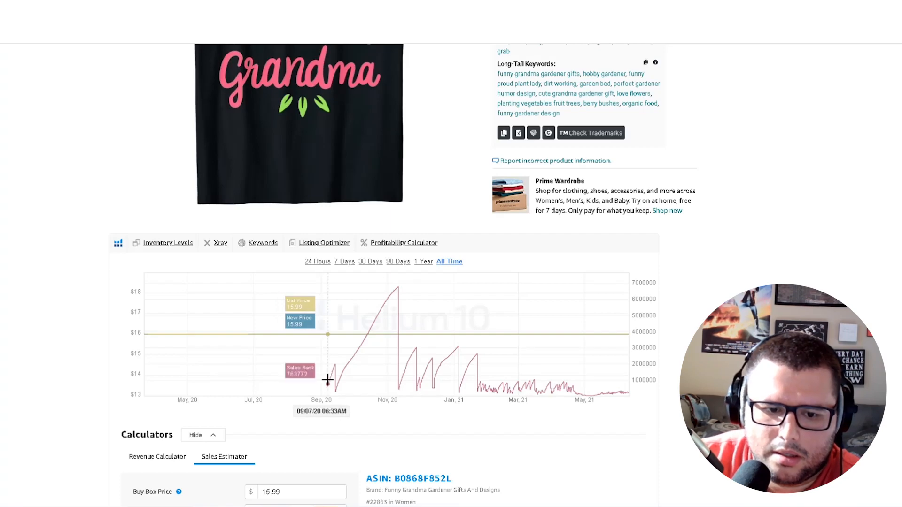
scroll(559, 376, "down", 10)
scroll(451, 254, "down", 20)
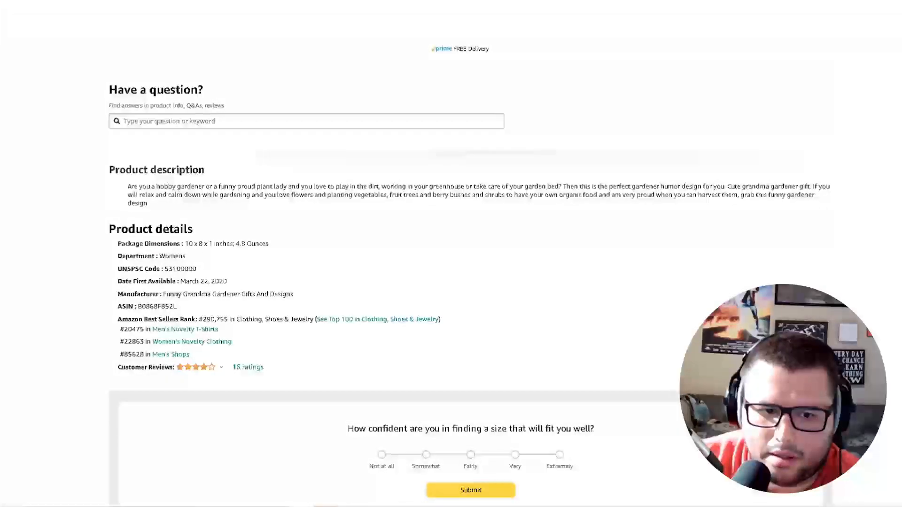
scroll(451, 253, "up", 20)
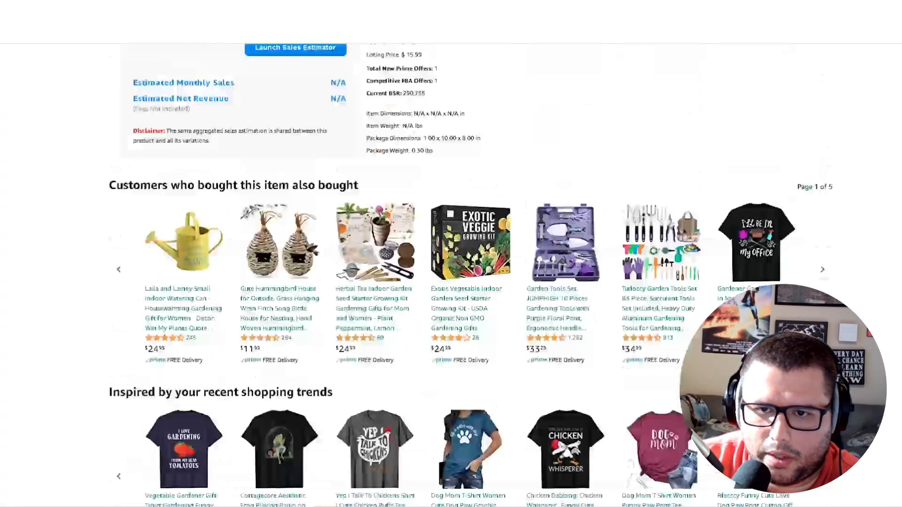
scroll(451, 253, "down", 12)
scroll(451, 253, "up", 1)
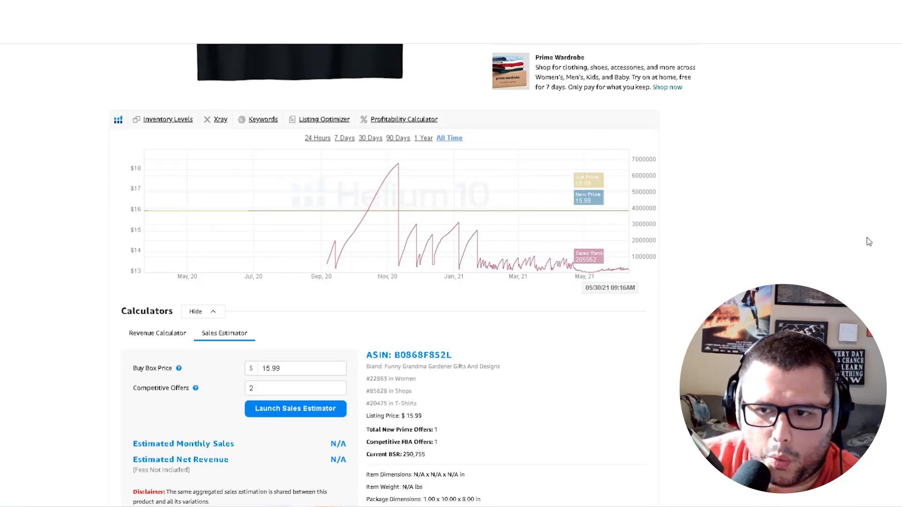
Look up the shirt's keywords in Helium 10's Cerebro and review the first phrases it ranks for.
scroll(451, 254, "up", 5)
left_click(263, 375)
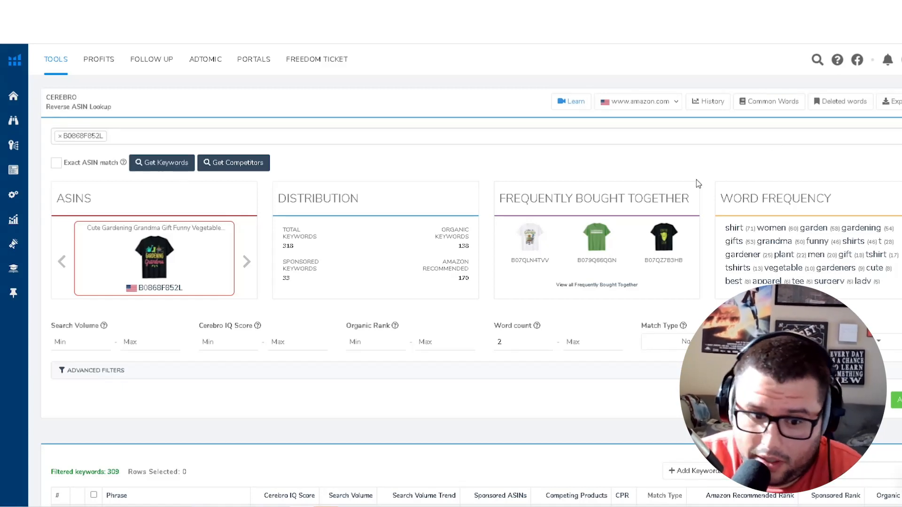
scroll(697, 180, "down", 2)
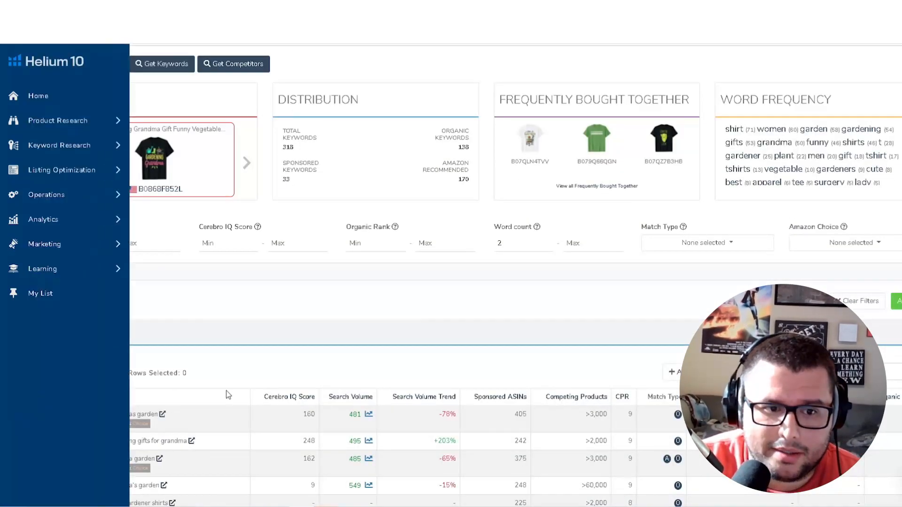
scroll(129, 420, "down", 1)
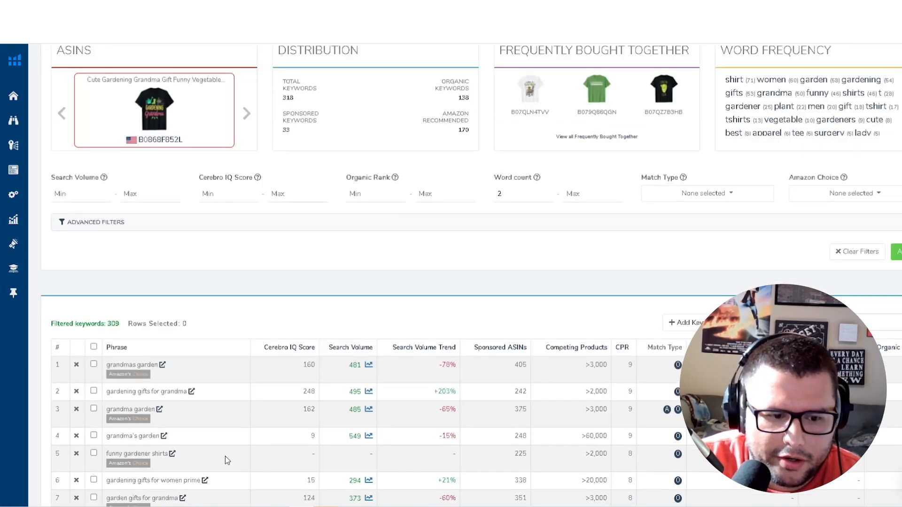
scroll(269, 442, "down", 2)
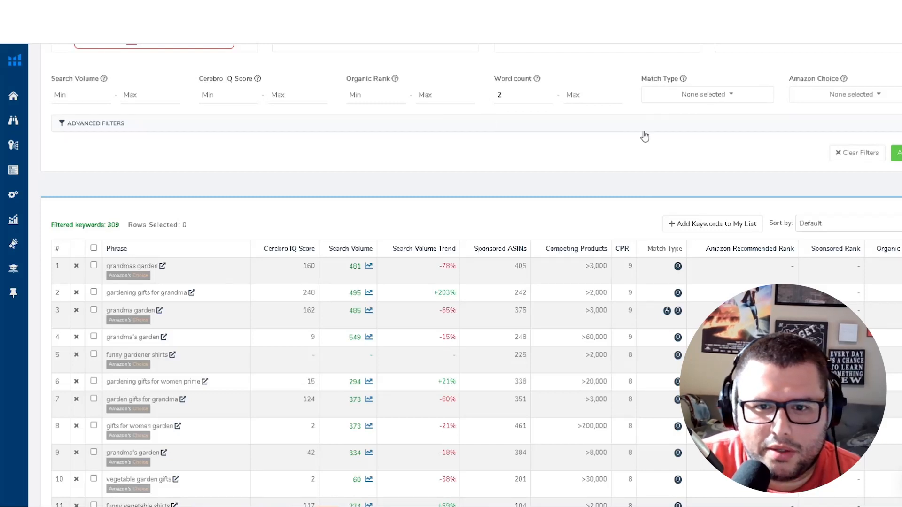
Filter the Cerebro keywords with the advanced filters to show only phrases that contain "shirt".
left_click(755, 131)
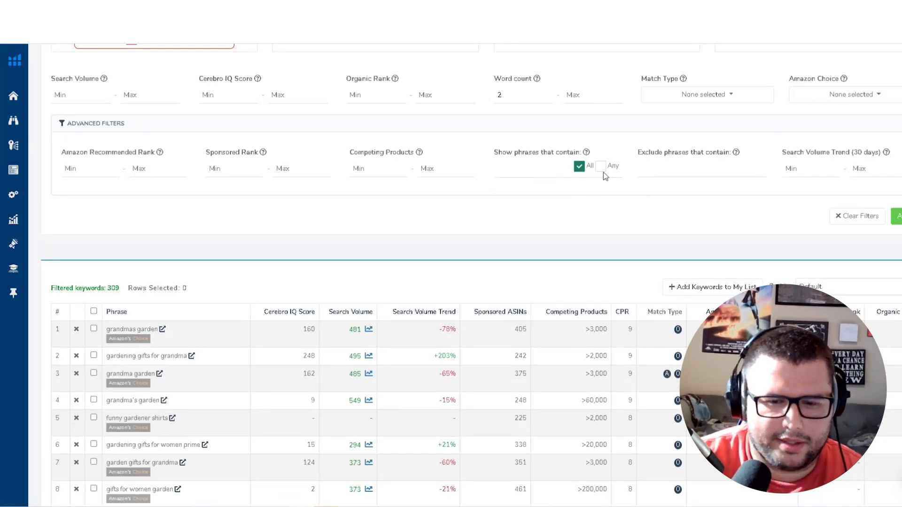
left_click(525, 170)
type("sh")
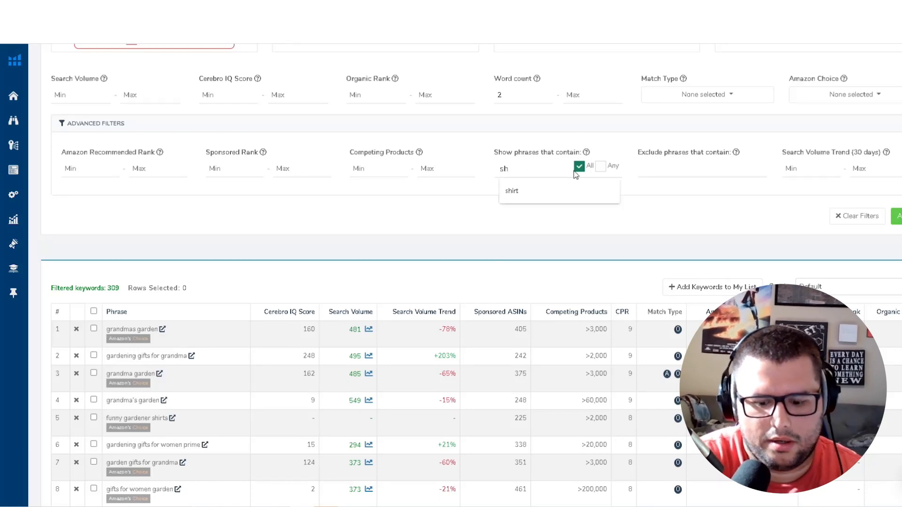
type("irt")
key("Return")
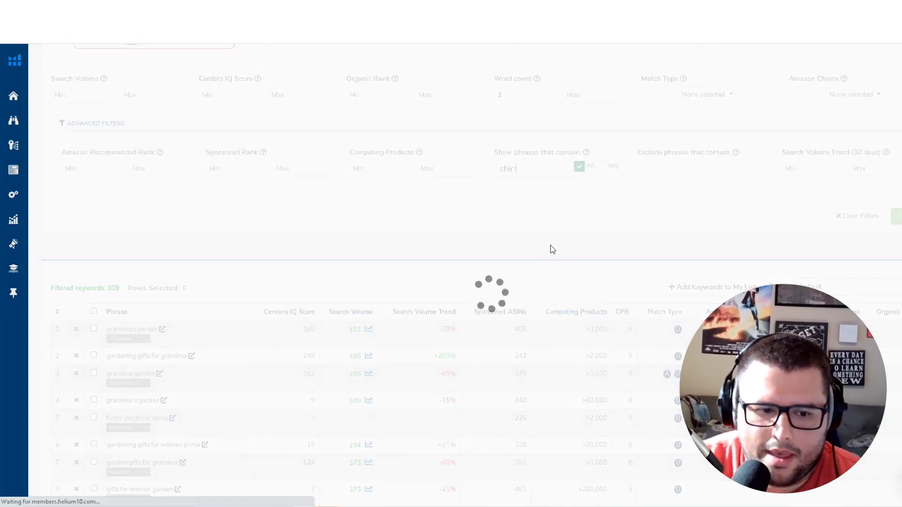
Examine the filtered shirt phrases, comparing search volumes and competing products to find keywords such as "funny gardener" for the listing.
scroll(494, 188, "down", 1)
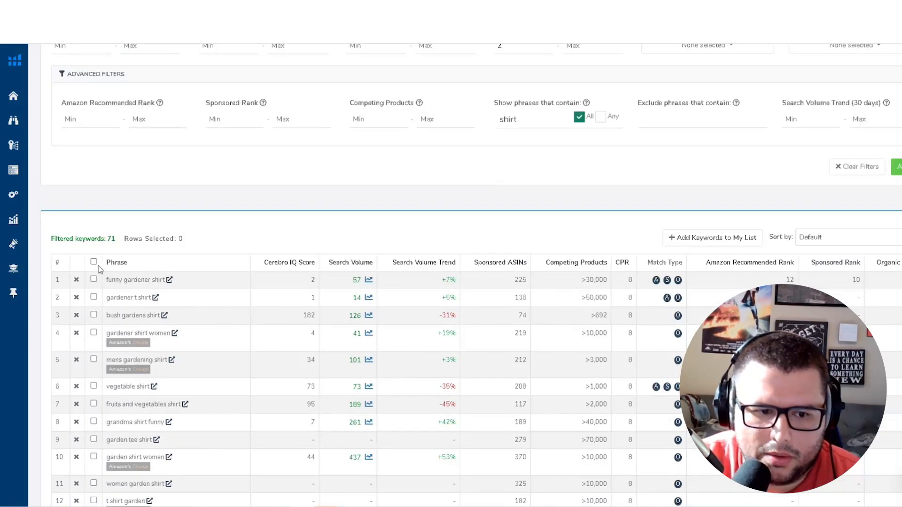
left_click_drag(105, 281, 150, 281)
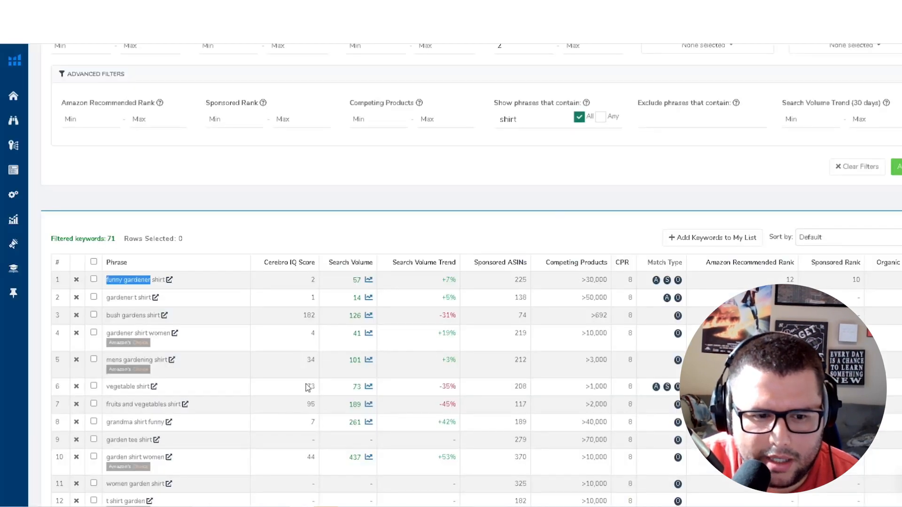
scroll(298, 377, "down", 2)
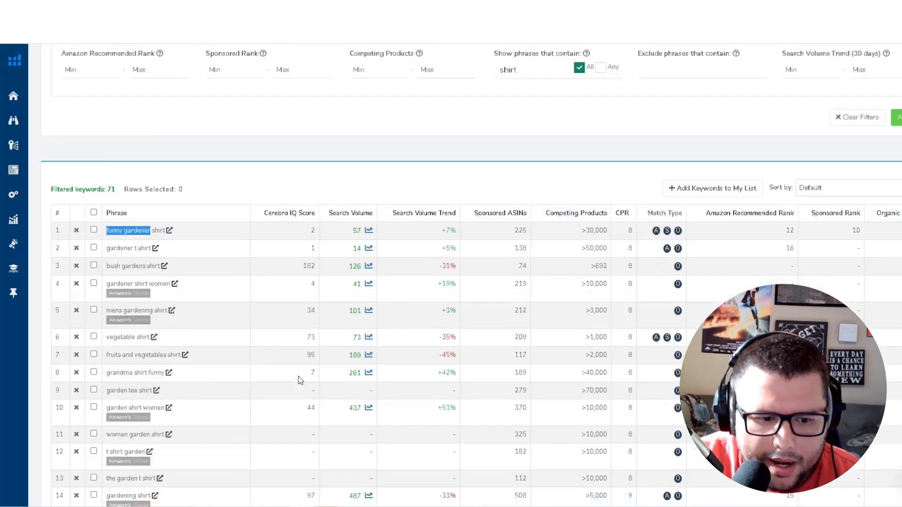
scroll(298, 377, "down", 1)
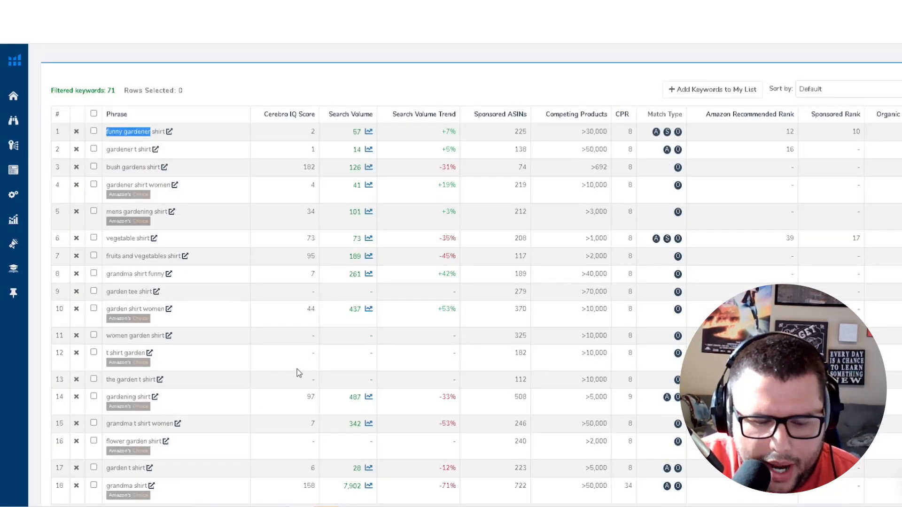
scroll(325, 338, "down", 4)
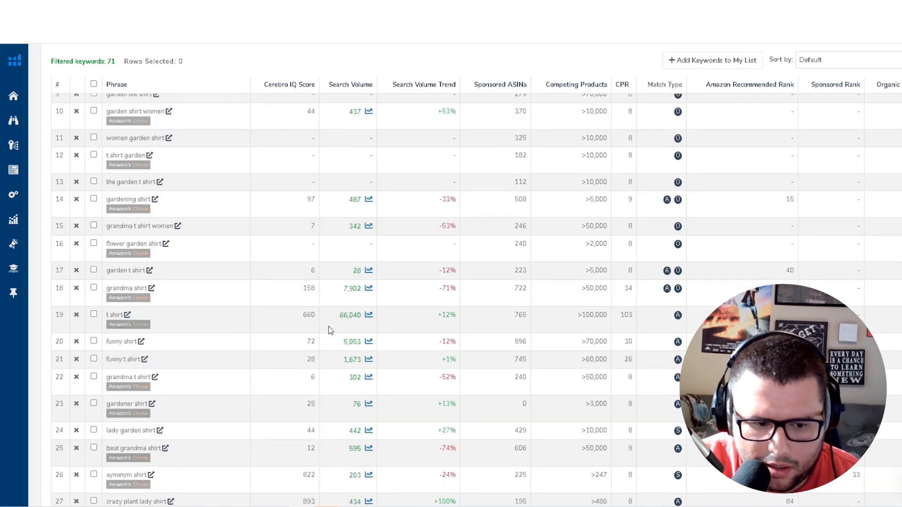
scroll(226, 472, "down", 1)
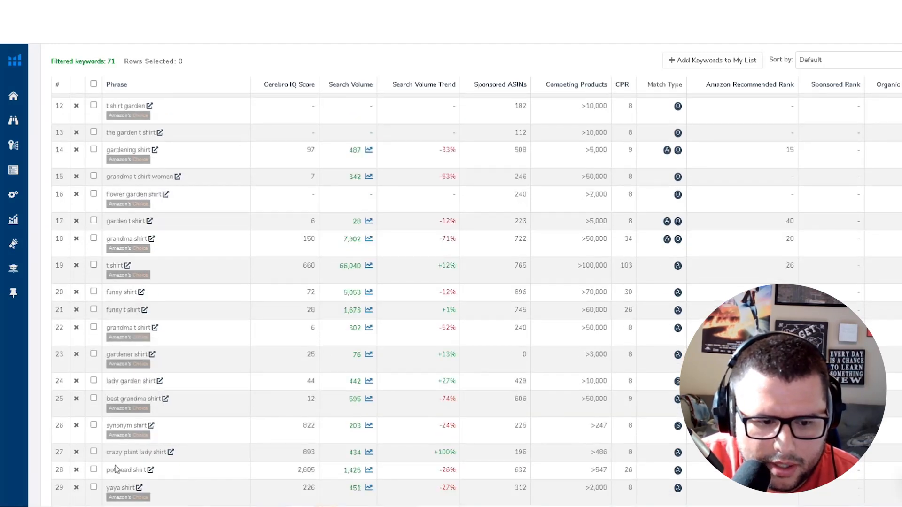
scroll(211, 460, "down", 1)
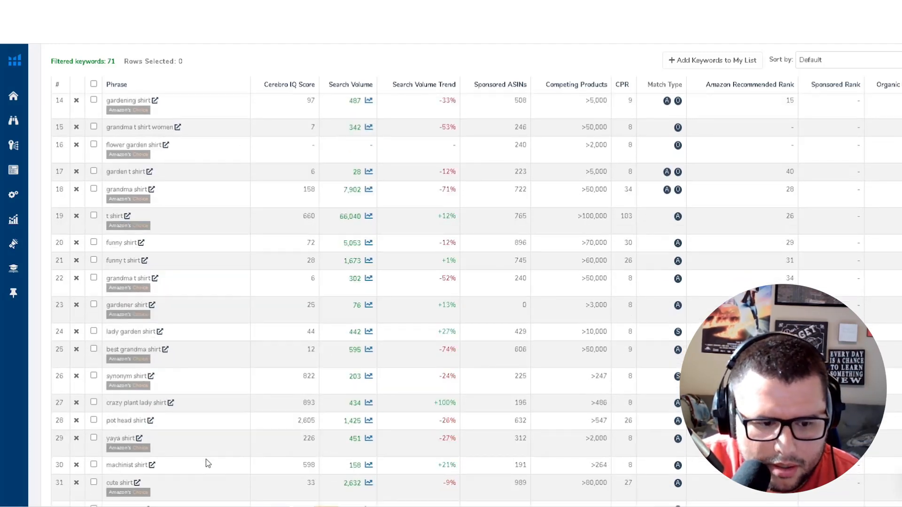
scroll(195, 448, "down", 2)
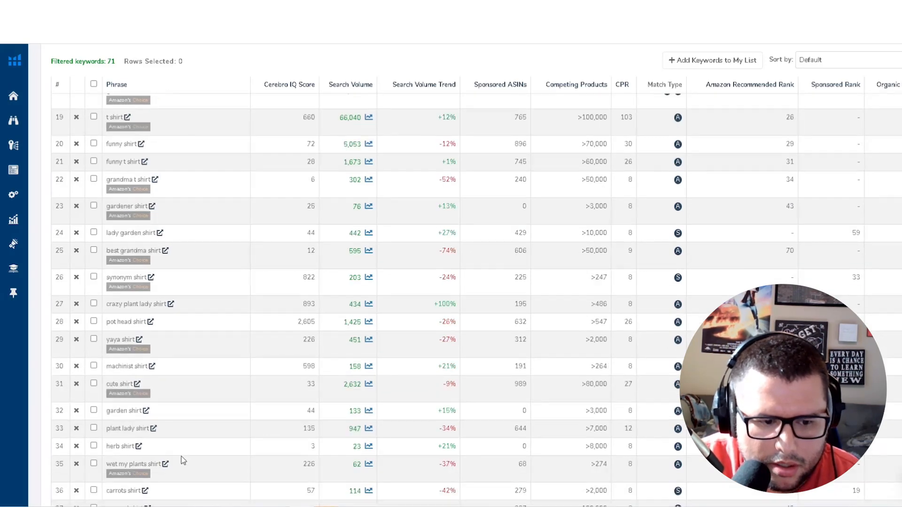
scroll(261, 452, "up", 10)
scroll(301, 434, "up", 2)
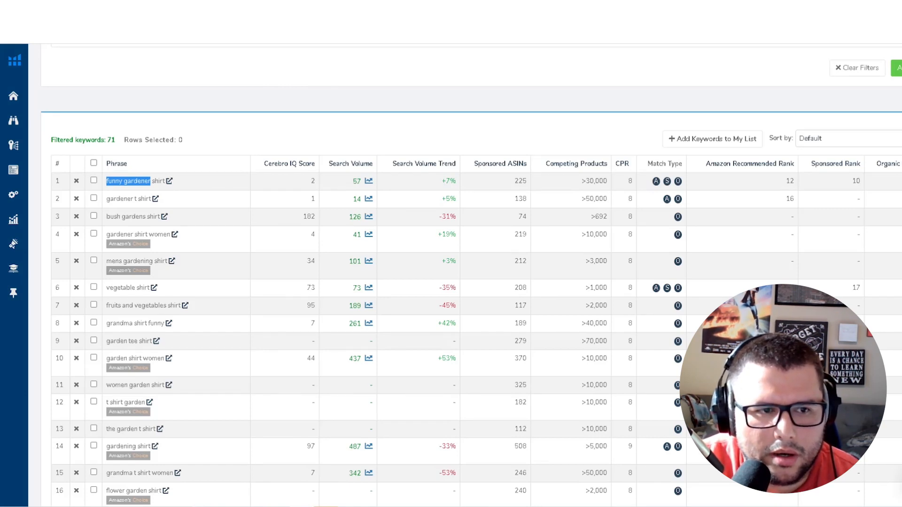
Switch to the Merch by Amazon listing and enter "Funny Gardener Lover" as the English brand, consulting the competing shirt's product page.
left_click(183, 7)
scroll(162, 301, "down", 6)
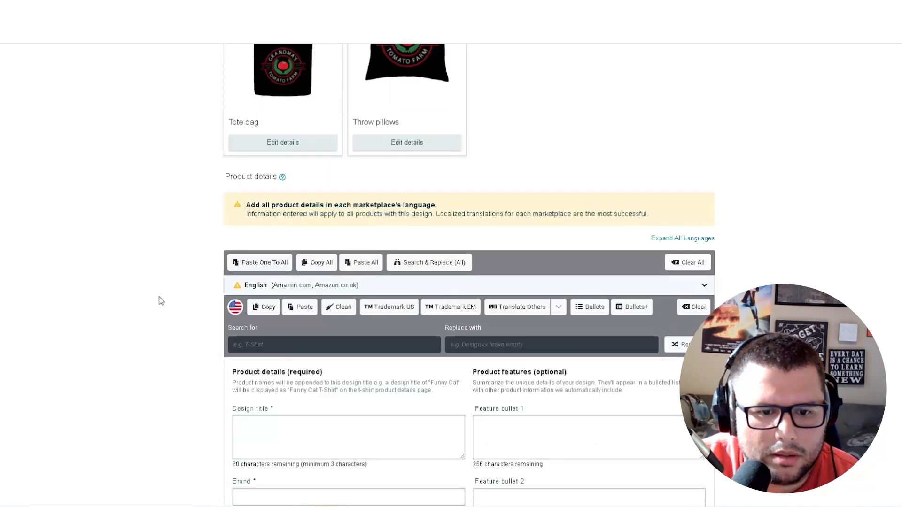
scroll(161, 301, "down", 5)
left_click(282, 250)
type("F")
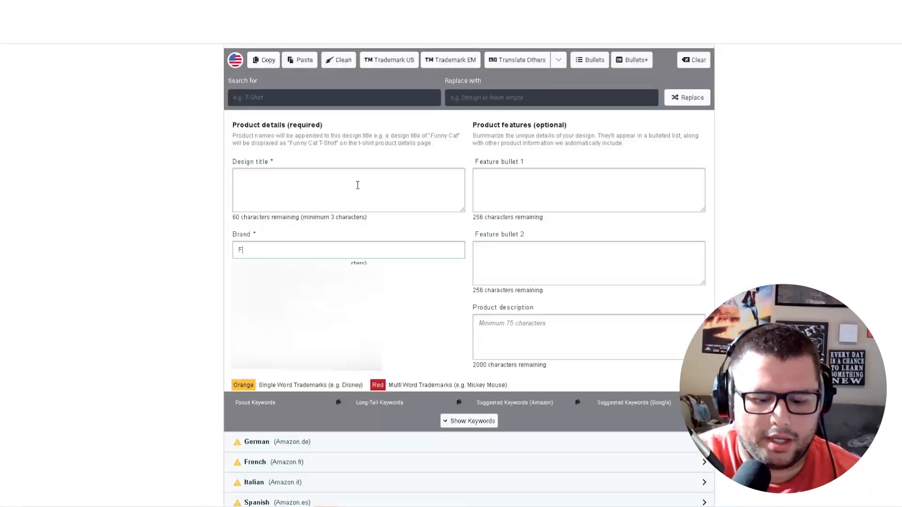
type("unn")
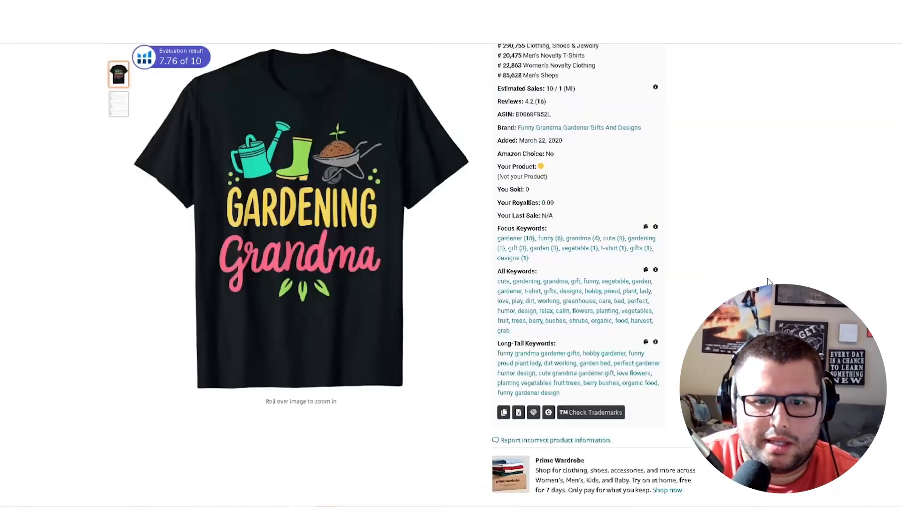
scroll(728, 263, "up", 7)
scroll(727, 263, "up", 5)
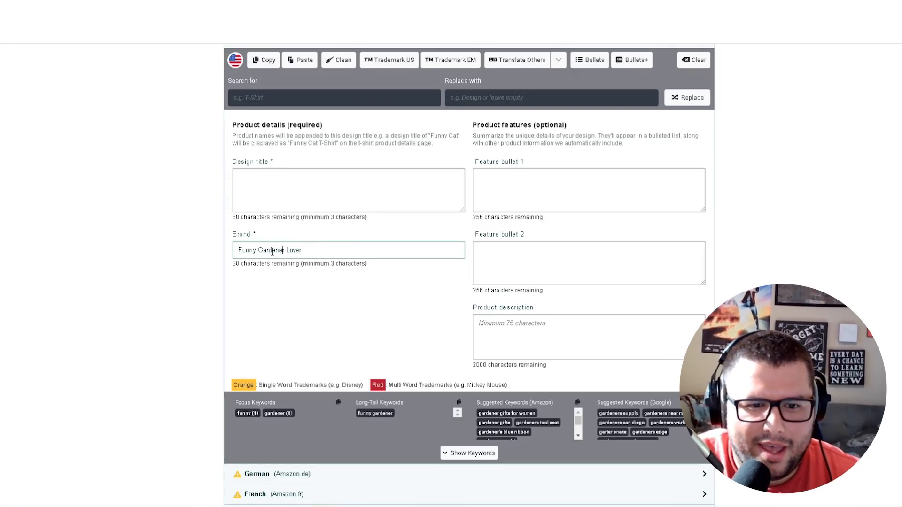
Copy "Funny Gardener" from the brand name into the English design title.
left_click_drag(249, 251, 203, 264)
key("ctrl+c")
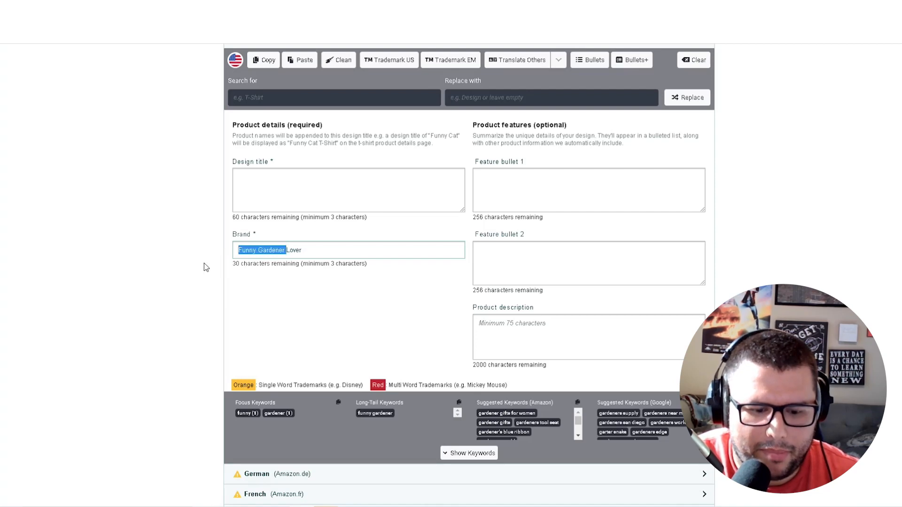
left_click(267, 187)
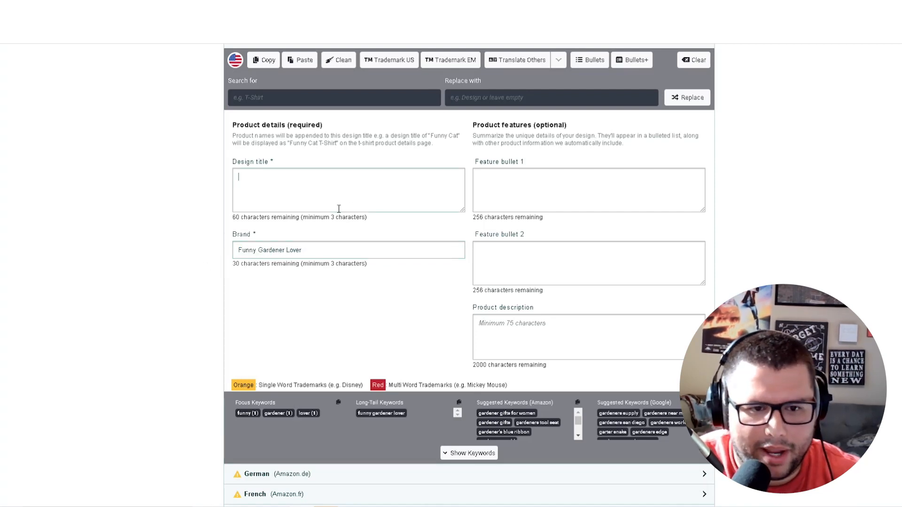
key("ctrl+v")
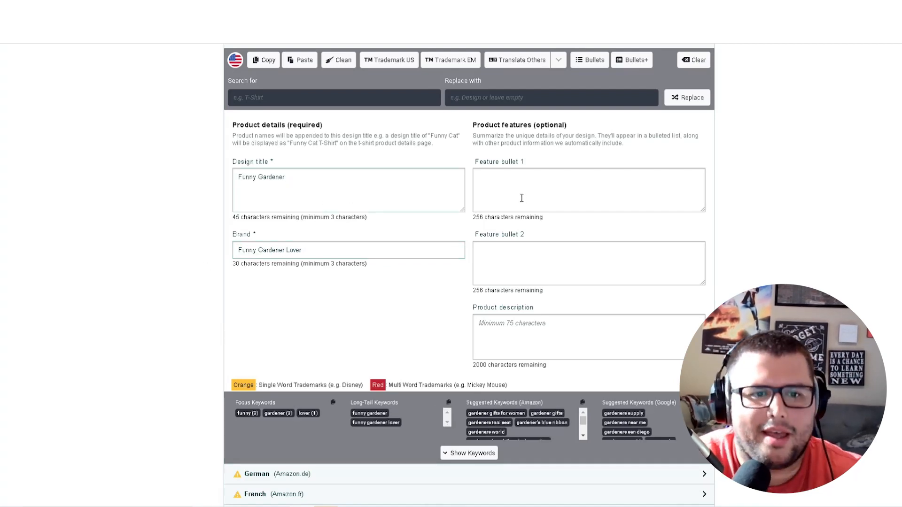
Extend the English design title to "Funny Gardener Grandma Tomato Garden" and select "Gardening" in the competing shirt's title.
type("Grand")
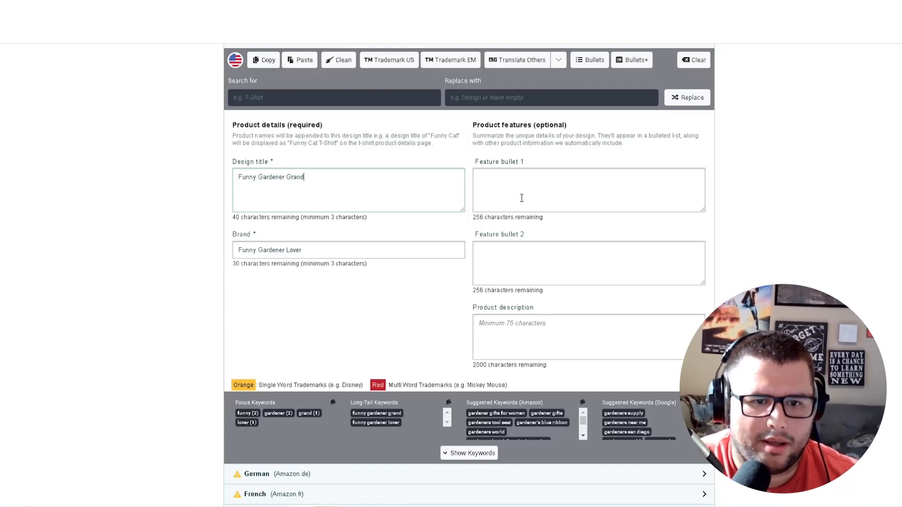
type("ma T")
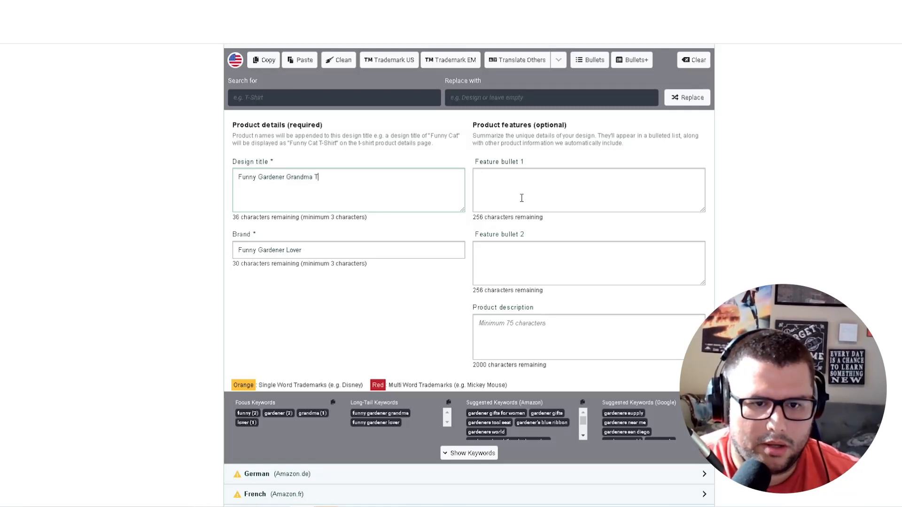
type("omate")
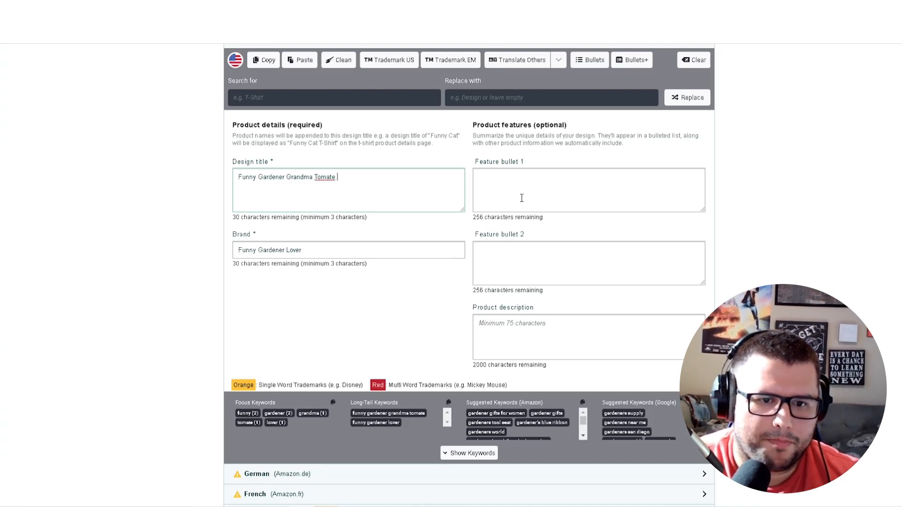
key("BackSpace")
key("BackSpace")
key("BackSpace")
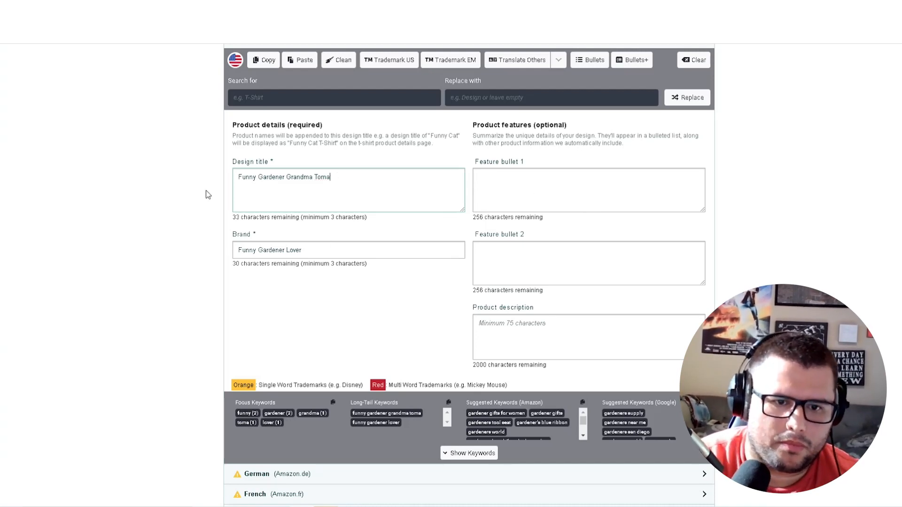
type("to ")
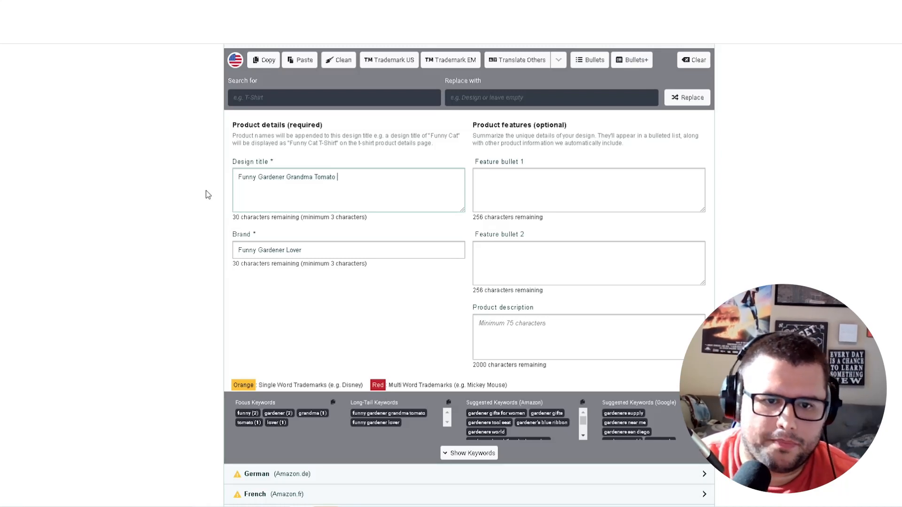
type("Gardne")
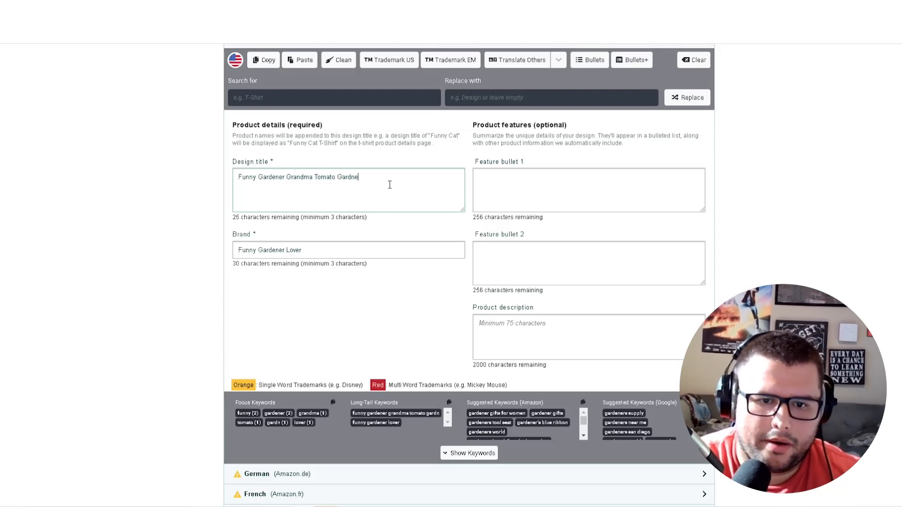
key("BackSpace")
key("BackSpace")
type("en")
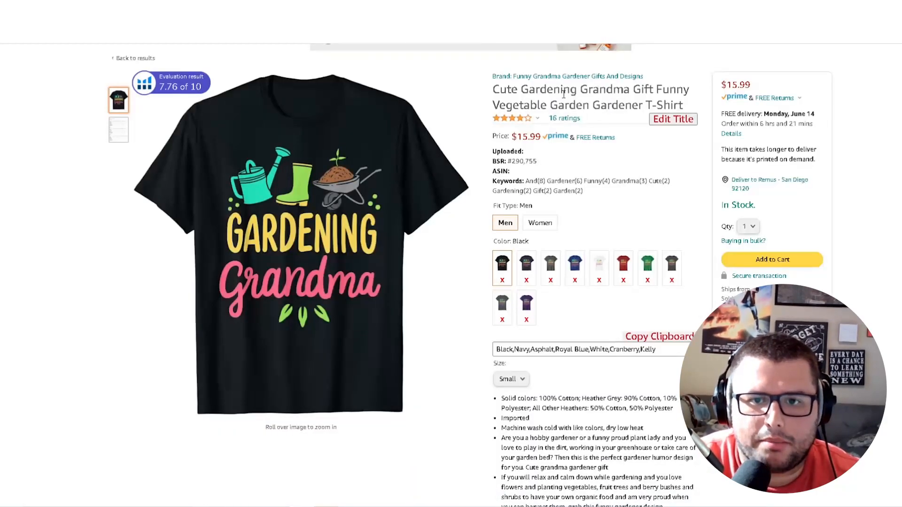
double_click(556, 91)
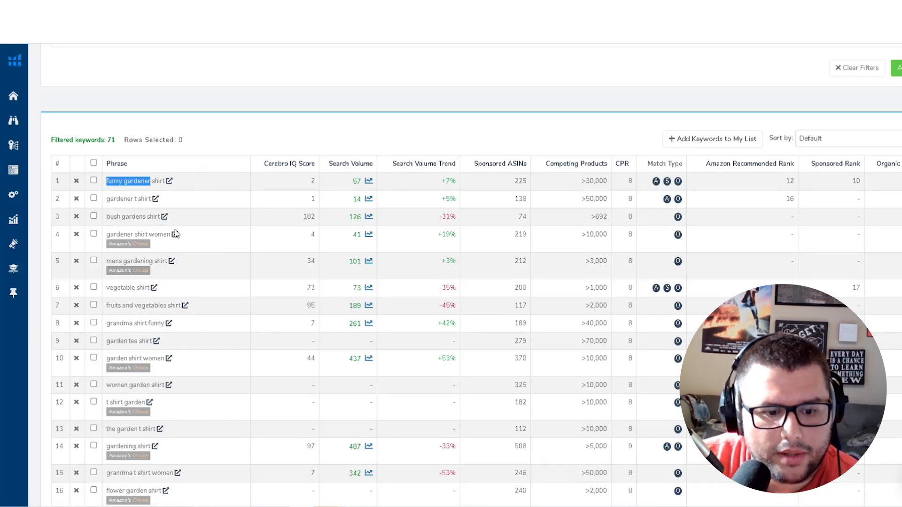
Switch to the Cerebro keyword results and reapply the filters with the "shirt" phrase restriction removed.
scroll(142, 463, "down", 1)
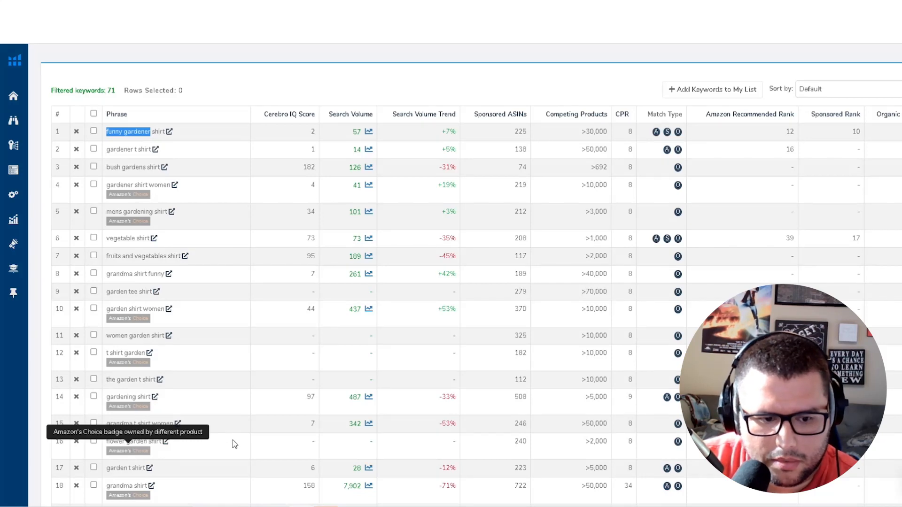
scroll(233, 441, "down", 2)
scroll(475, 218, "up", 7)
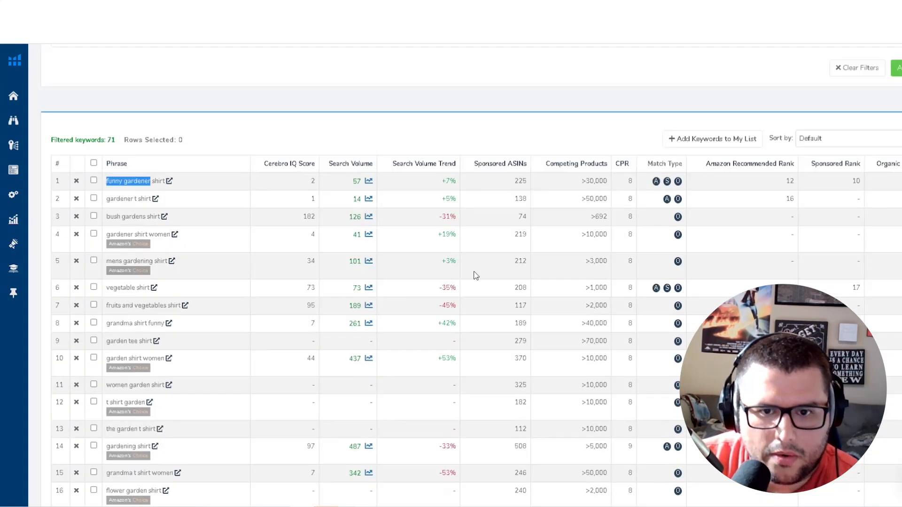
double_click(545, 223)
key("BackSpace")
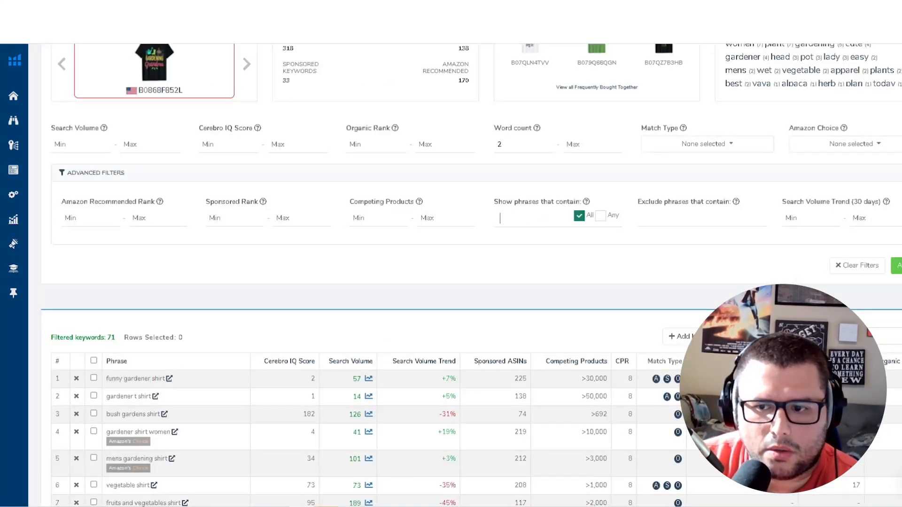
left_click(896, 266)
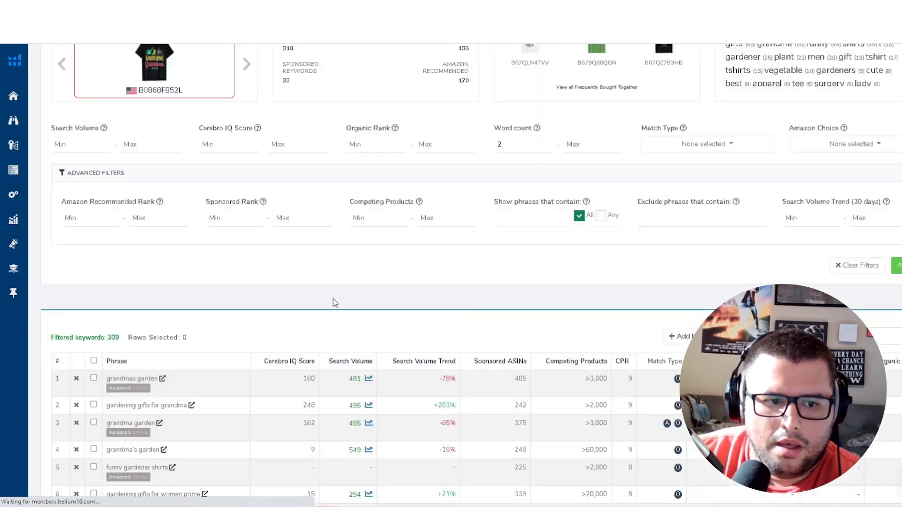
Examine the unrestricted Cerebro phrases, comparing search volumes and competing products for grandma, gardening and vegetable keywords.
scroll(366, 274, "down", 2)
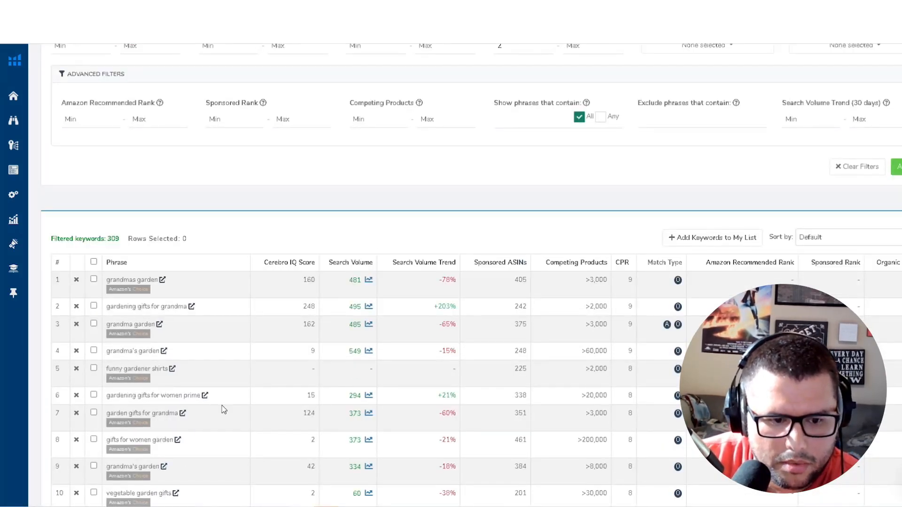
scroll(170, 452, "down", 1)
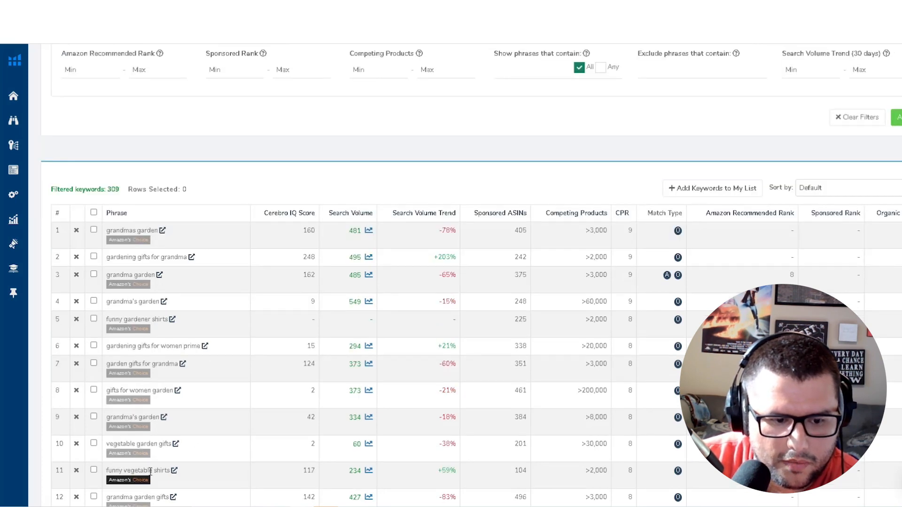
scroll(215, 389, "down", 2)
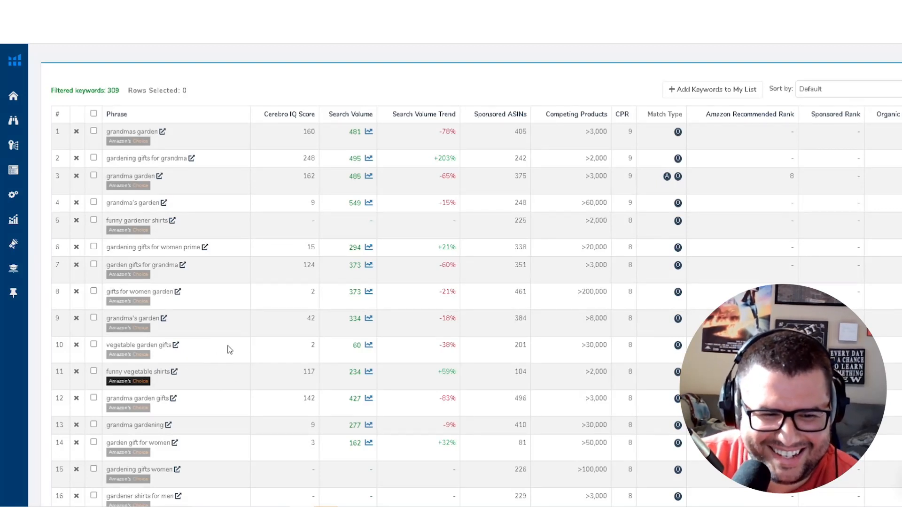
scroll(413, 257, "up", 2)
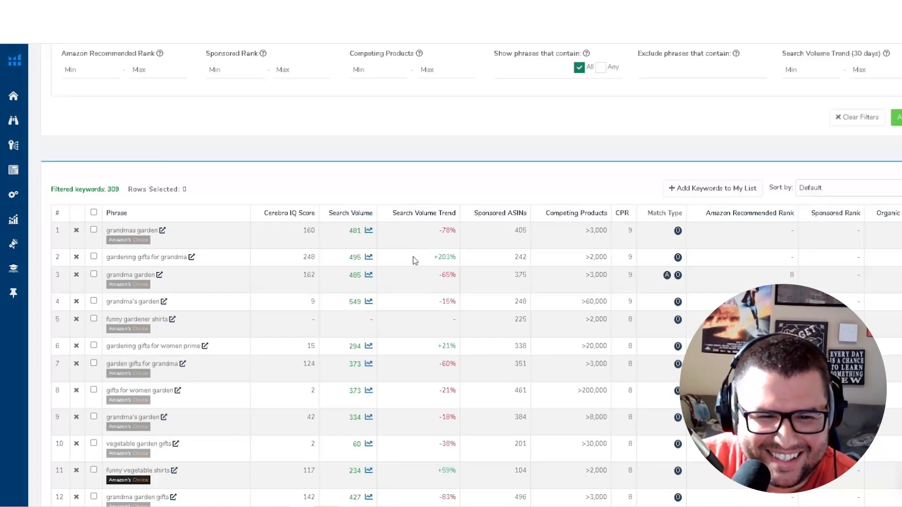
scroll(331, 170, "down", 1)
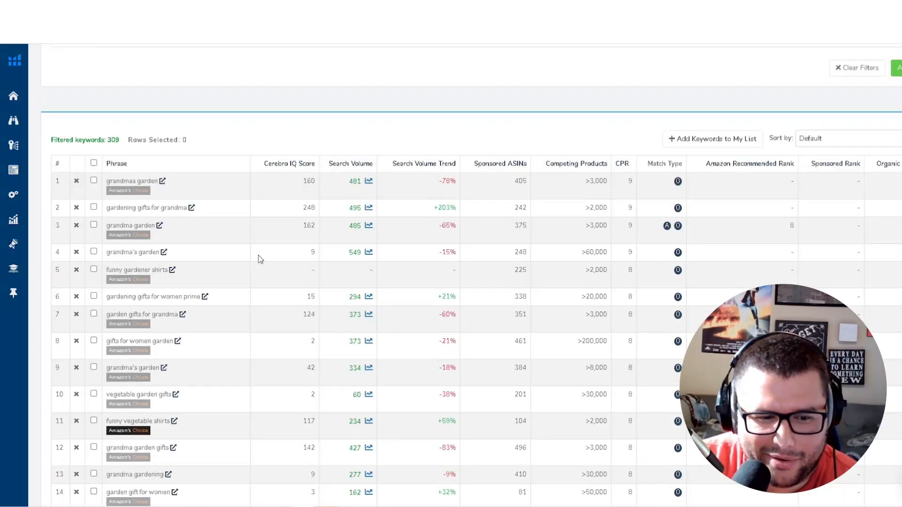
scroll(292, 249, "down", 1)
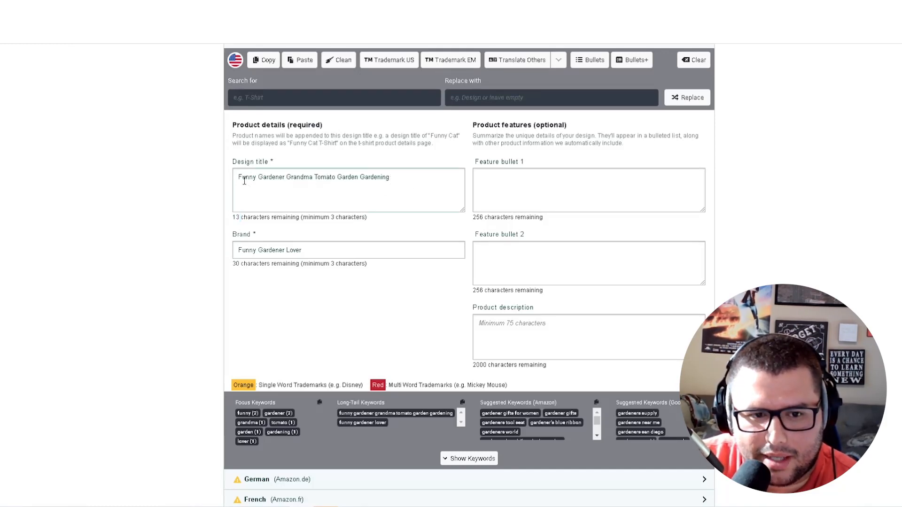
Review the keyword combinations in the listing's design title, such as "Funny Gardener Grandma Tomato" and "Garden Gardening".
left_click_drag(238, 179, 337, 177)
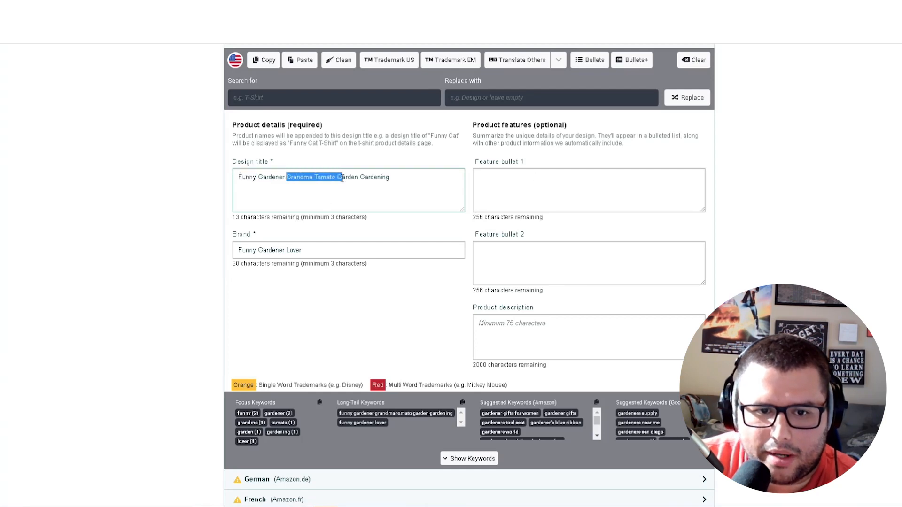
left_click(236, 174)
left_click_drag(236, 174, 326, 175)
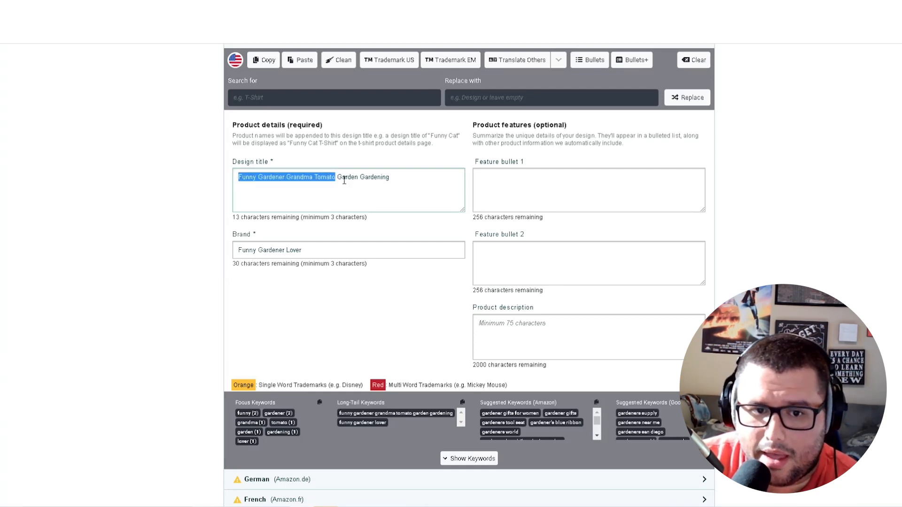
left_click(381, 181)
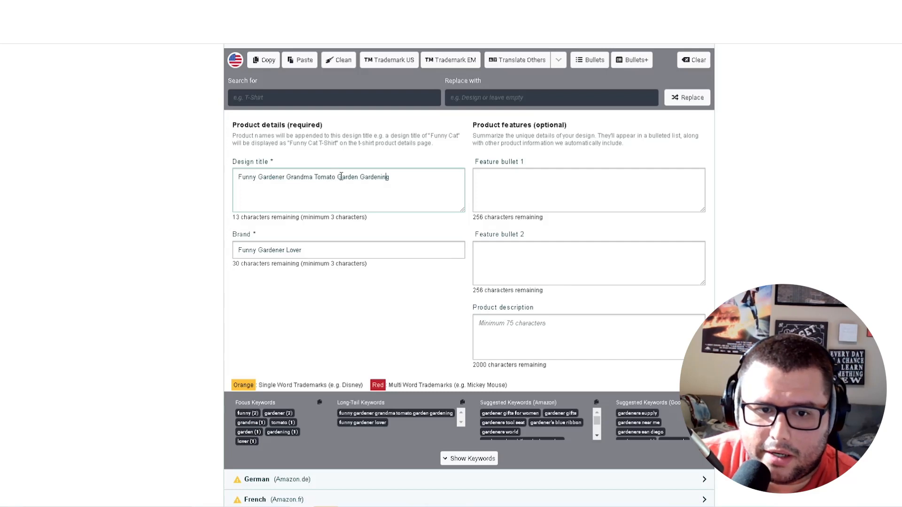
left_click_drag(341, 176, 392, 177)
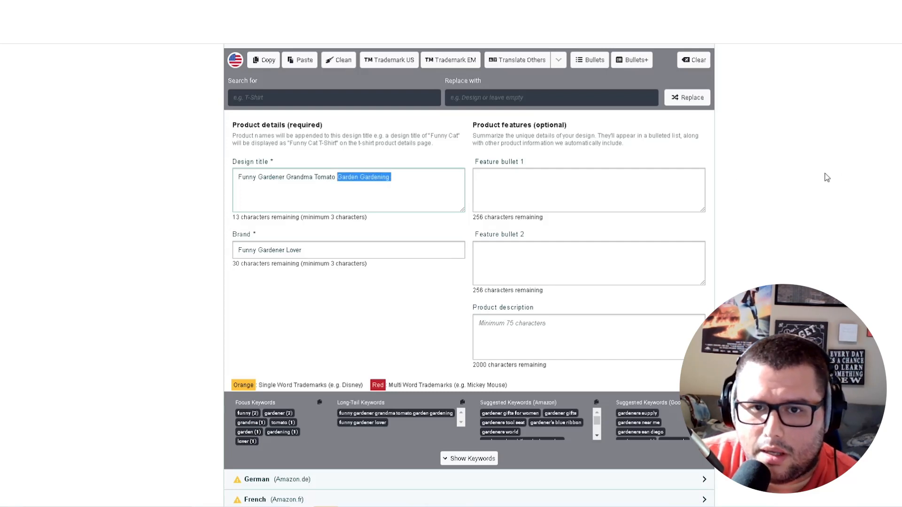
left_click(393, 178)
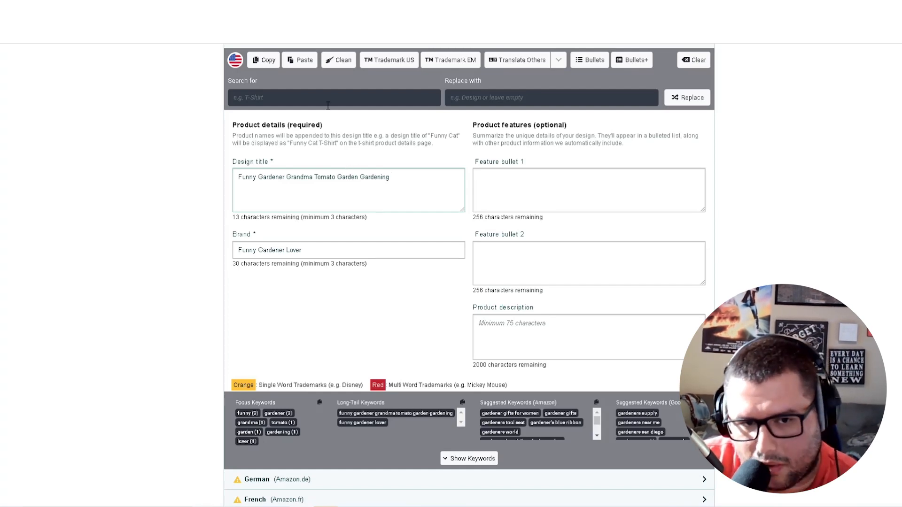
triple_click(313, 176)
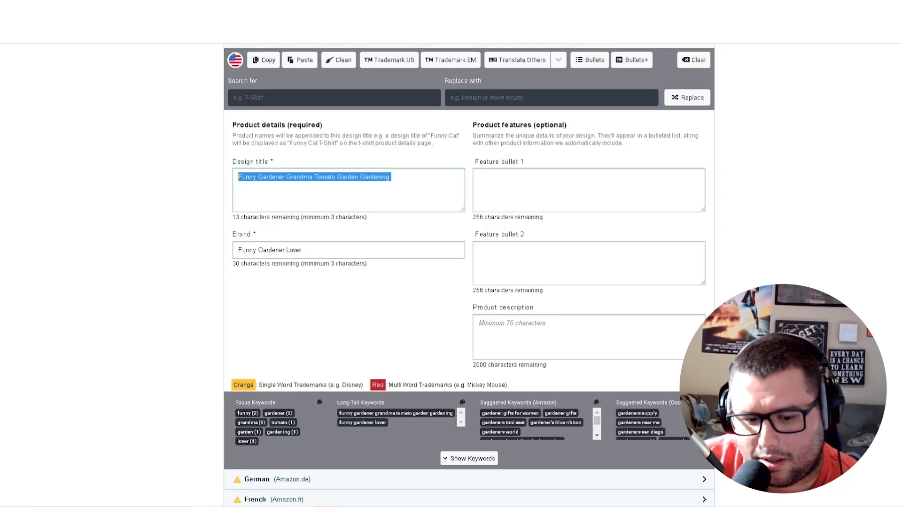
left_click(273, 185)
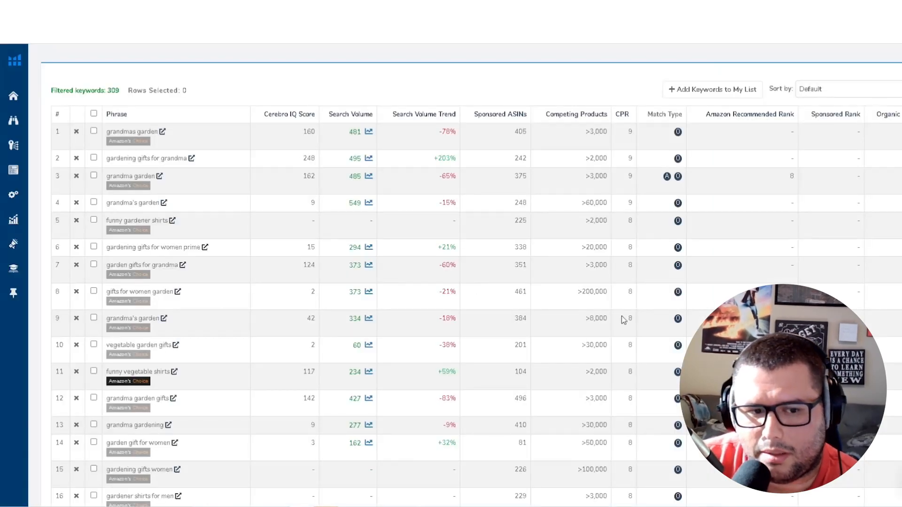
Consult the Cerebro gardening gift phrases and append "Women" to the English design title.
scroll(191, 307, "up", 3)
scroll(191, 307, "down", 1)
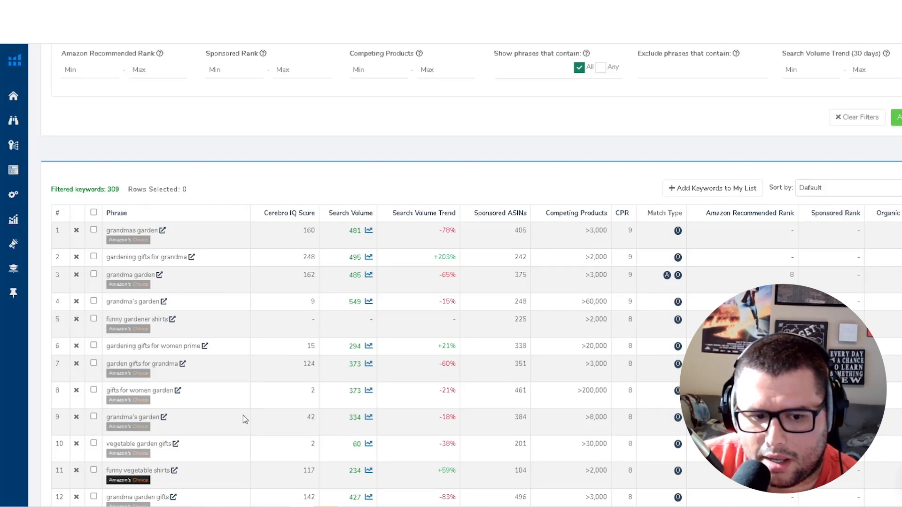
scroll(245, 420, "down", 2)
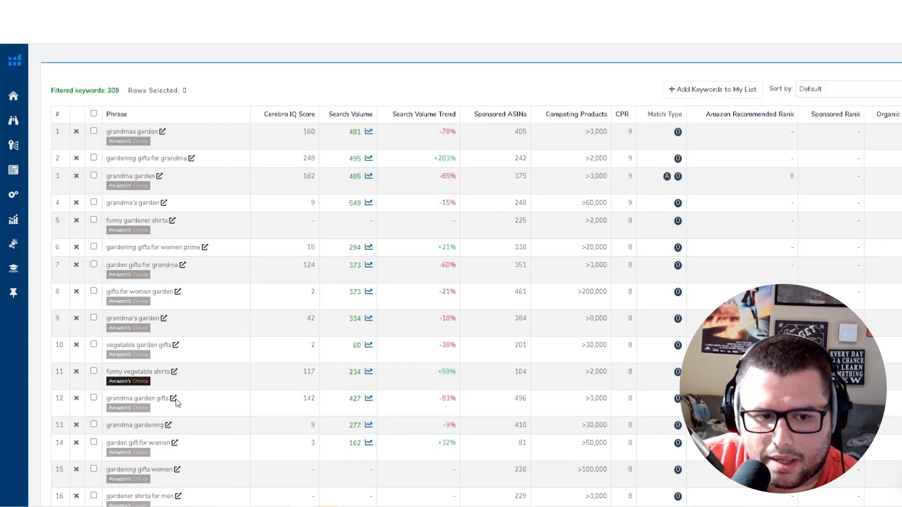
scroll(192, 301, "up", 1)
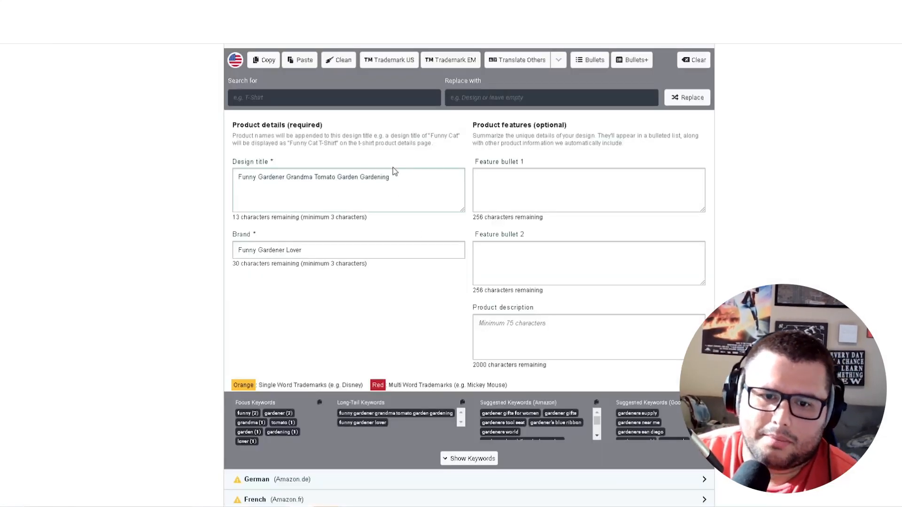
type("Women")
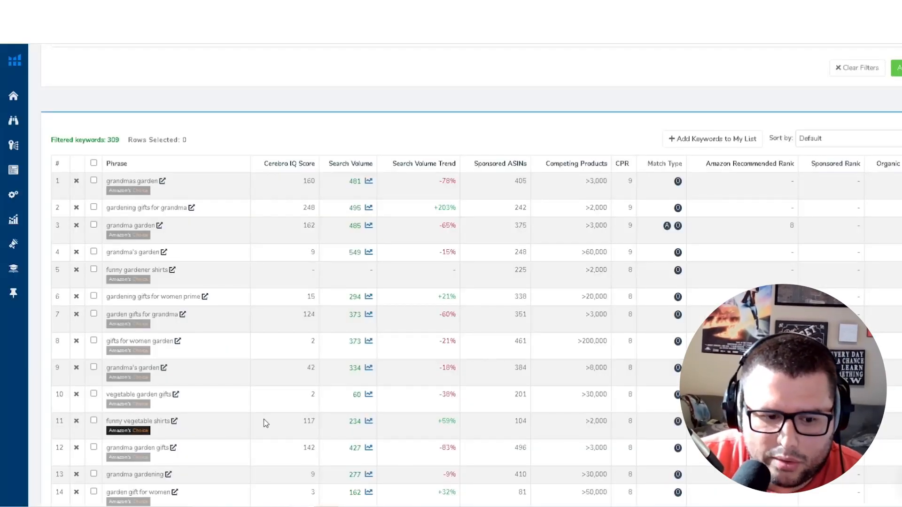
Examine more of the Cerebro keyword list, comparing gift and gardener phrases such as "mens gardening gifts" by volume and competition.
scroll(258, 425, "down", 5)
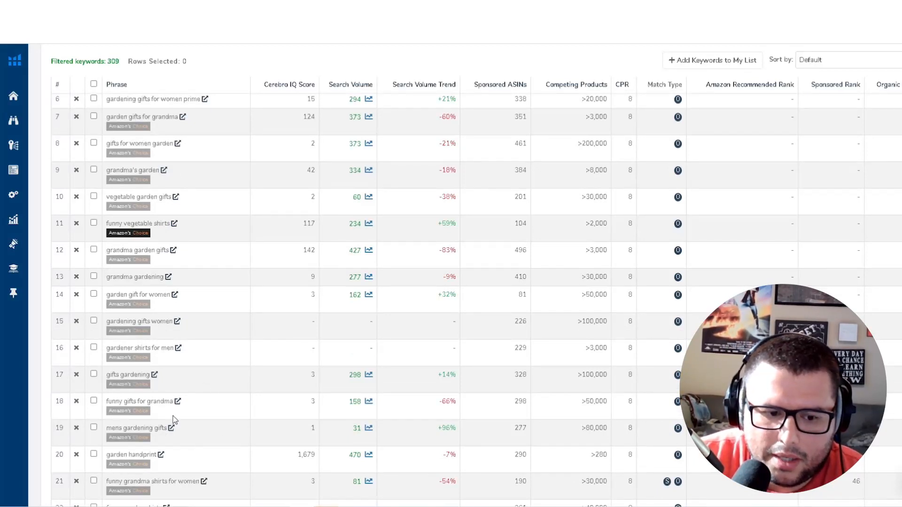
left_click_drag(106, 429, 158, 425)
double_click(158, 429)
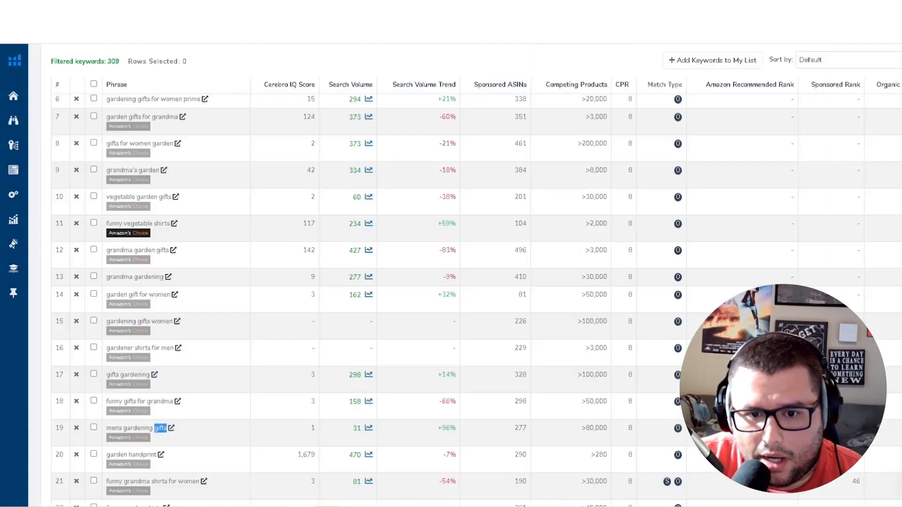
scroll(470, 353, "down", 3)
scroll(217, 433, "down", 7)
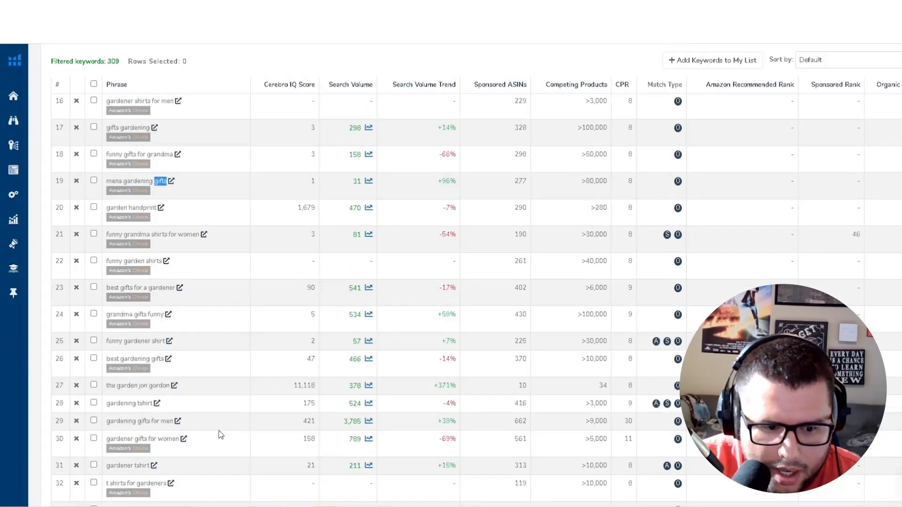
scroll(247, 436, "down", 2)
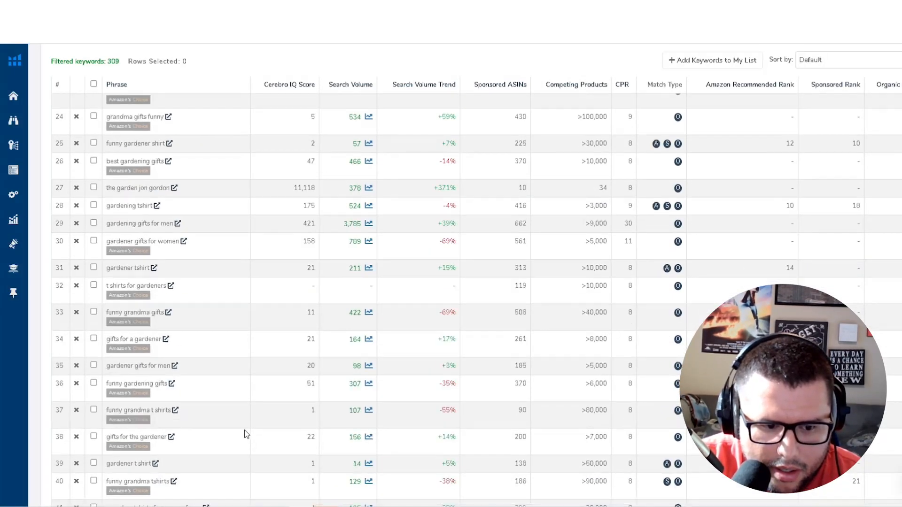
scroll(290, 434, "up", 15)
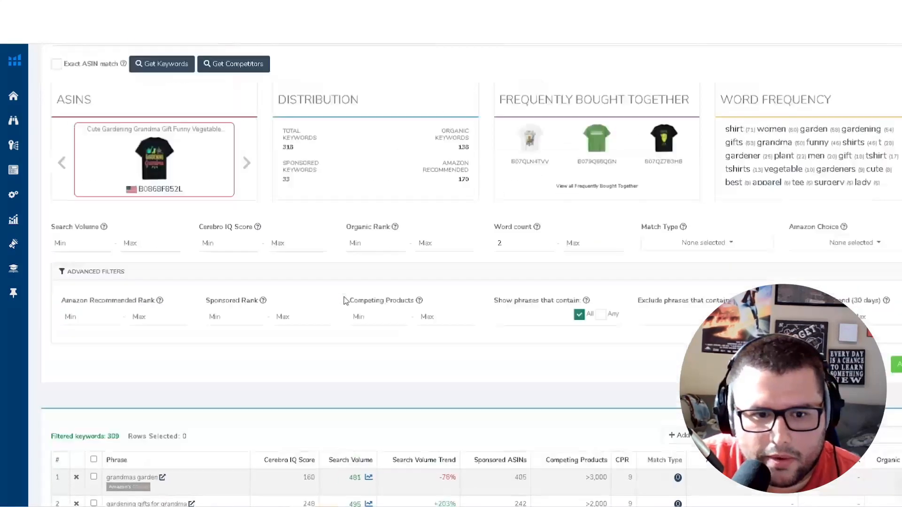
scroll(330, 310, "up", 3)
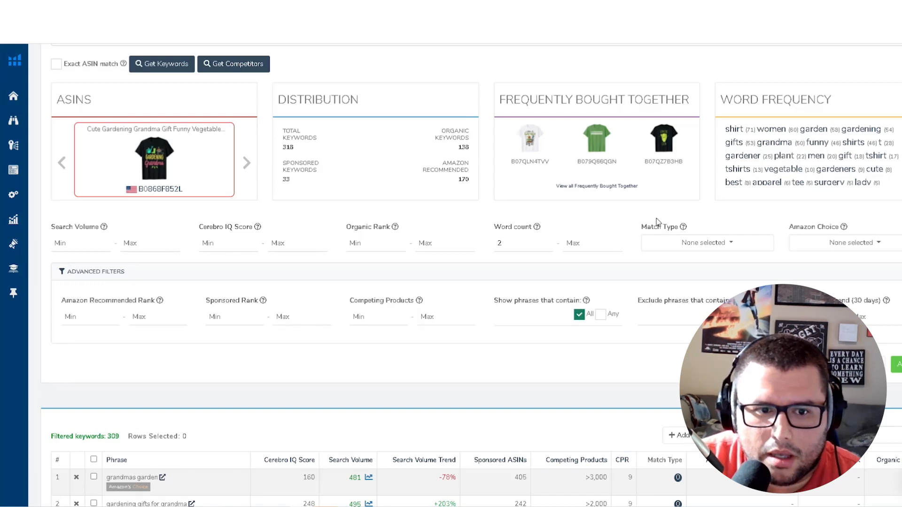
Look up "tomato a vegetable" on Google and read the featured answer on how tomatoes are classified.
scroll(261, 430, "down", 7)
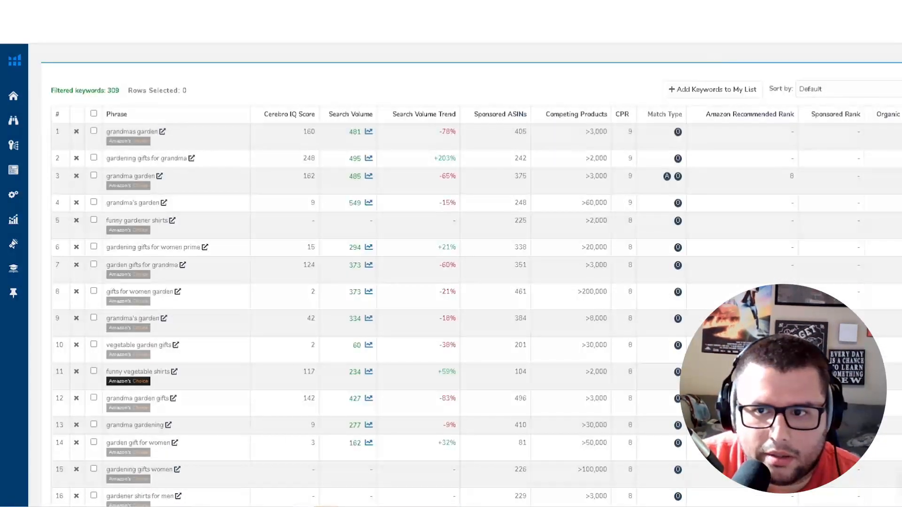
key("ctrl+t")
type("google.com")
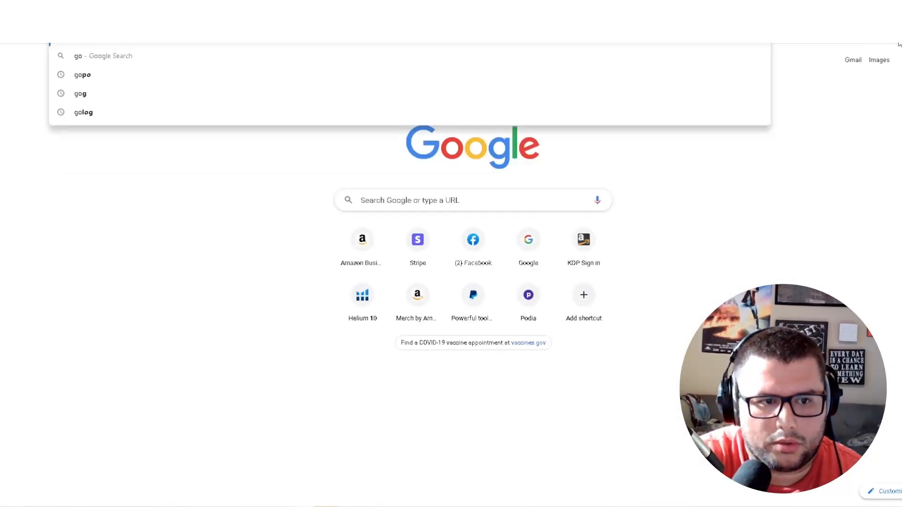
key("Return")
type("tomo")
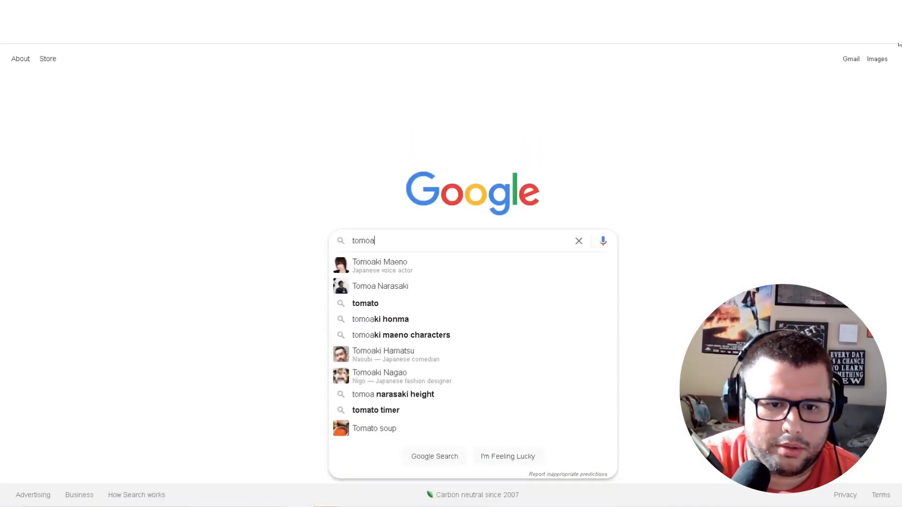
key("BackSpace")
type("ato")
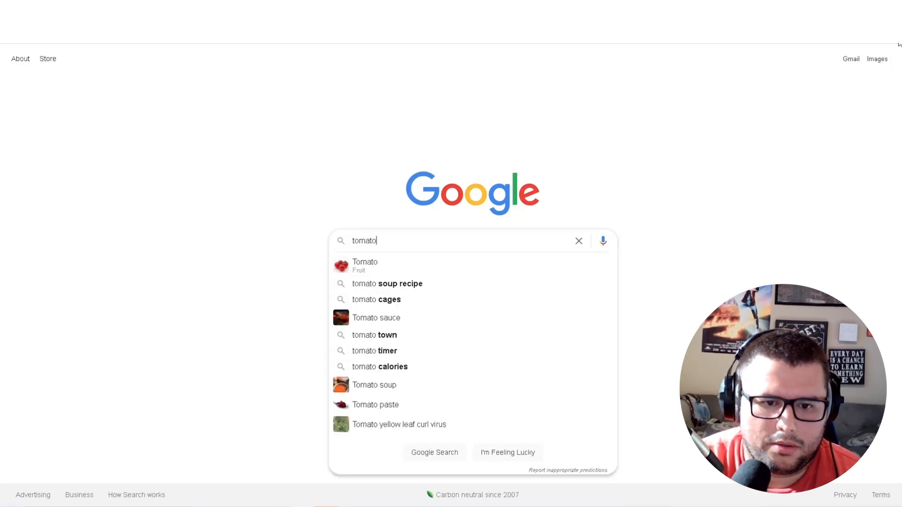
type(" a ")
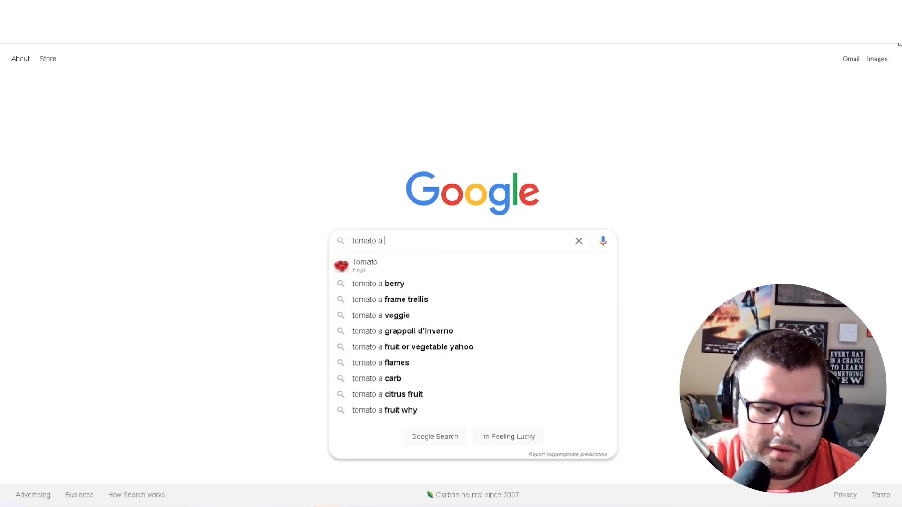
type("ve")
key("Down")
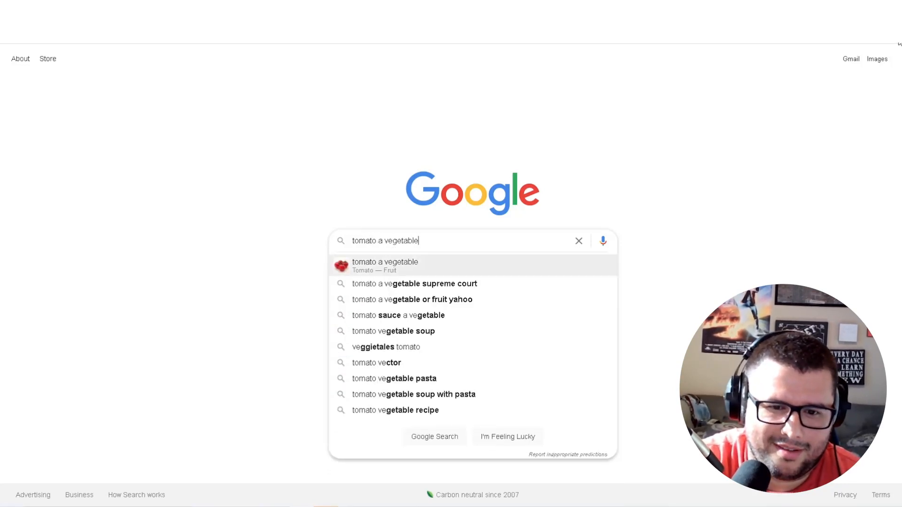
key("Return")
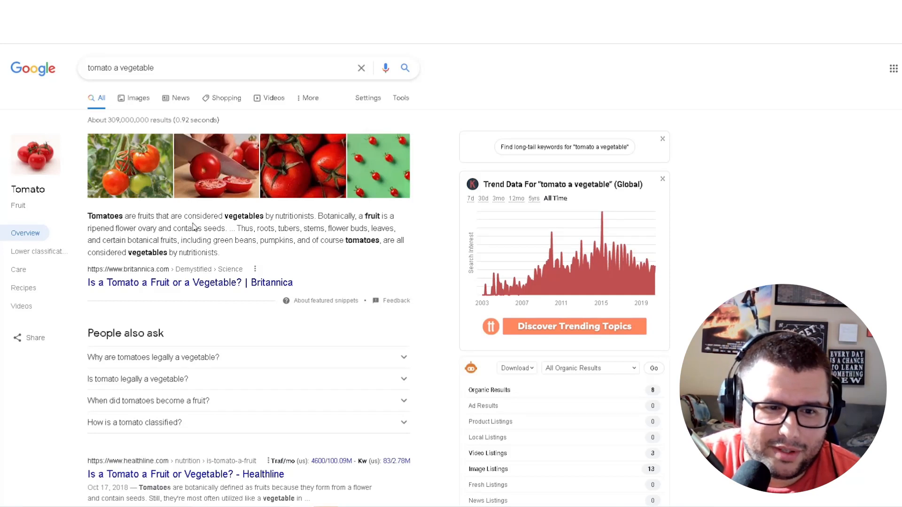
double_click(243, 217)
left_click(231, 217)
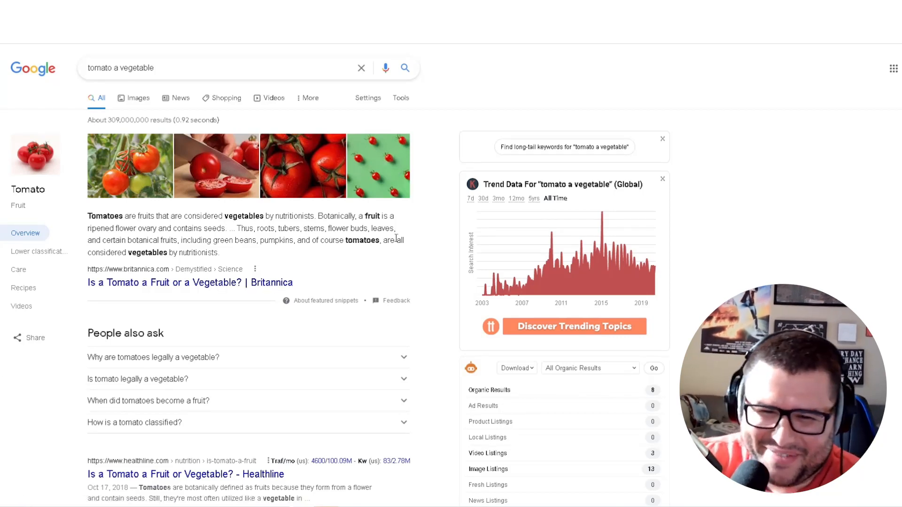
Compare "Grandma" in the English design title with "grandmothers" in feature bullet 1.
mouse_move(516, 233)
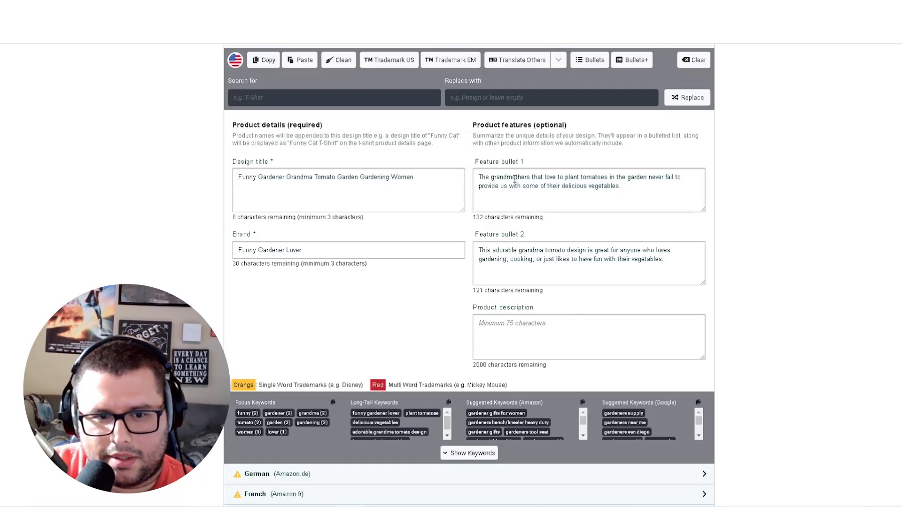
double_click(301, 177)
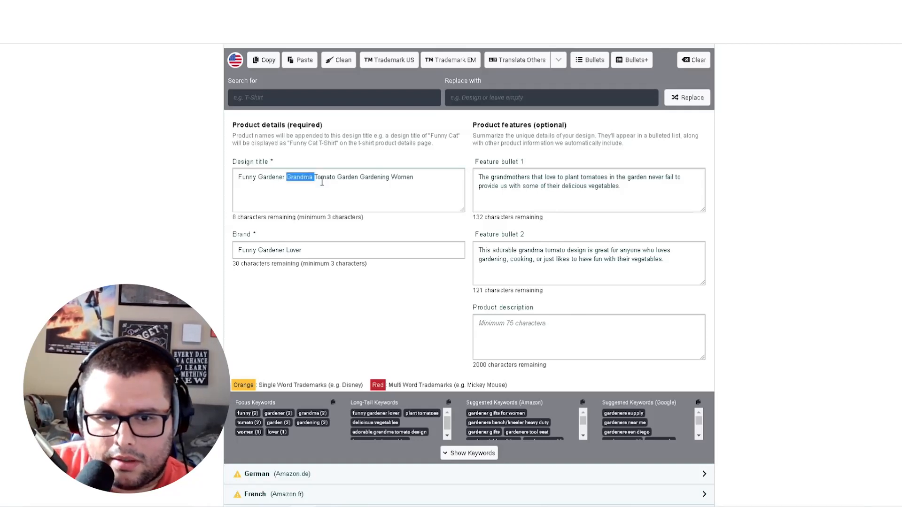
left_click(504, 176)
double_click(504, 177)
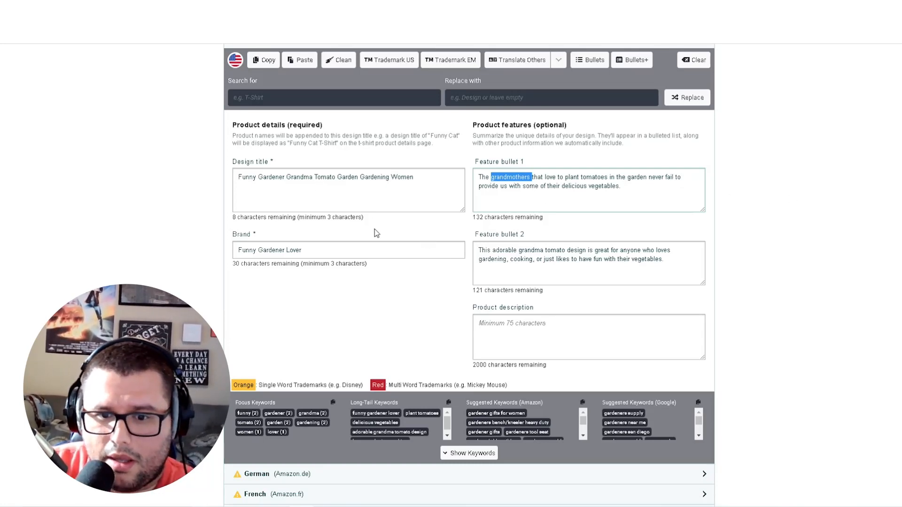
left_click(629, 191)
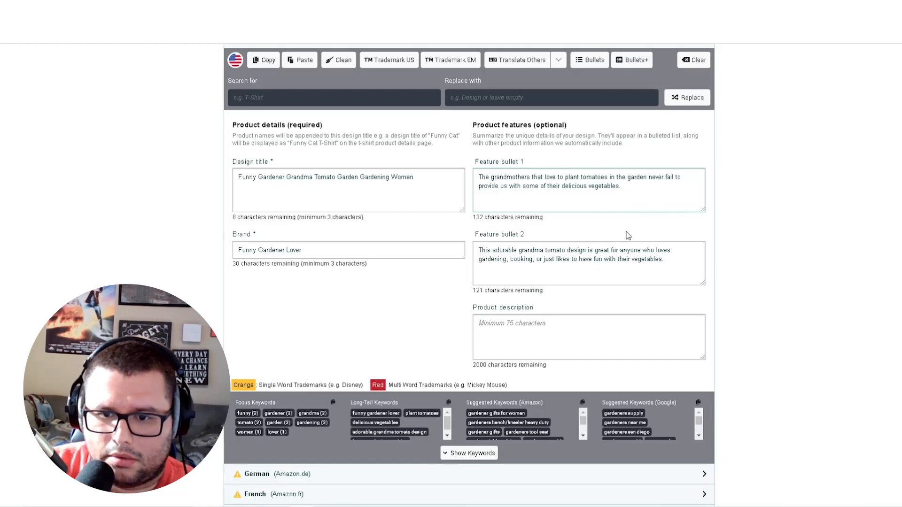
Copy the full text of English feature bullet 1 into the empty product description.
left_click_drag(635, 186, 484, 180)
left_click(573, 187)
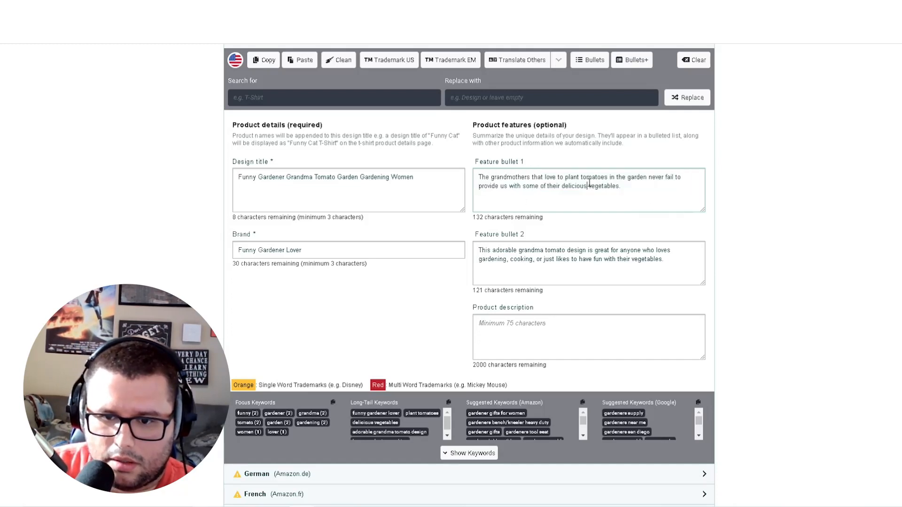
mouse_move(622, 186)
left_mouse_down()
mouse_move(481, 180)
mouse_move(618, 190)
left_mouse_up()
left_click(480, 181)
right_click(614, 182)
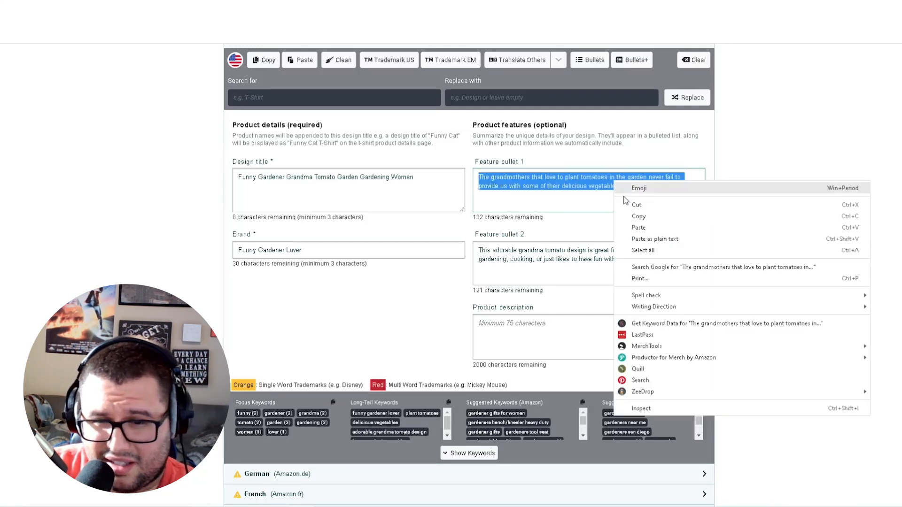
left_click(639, 216)
left_click(566, 317)
right_click(569, 323)
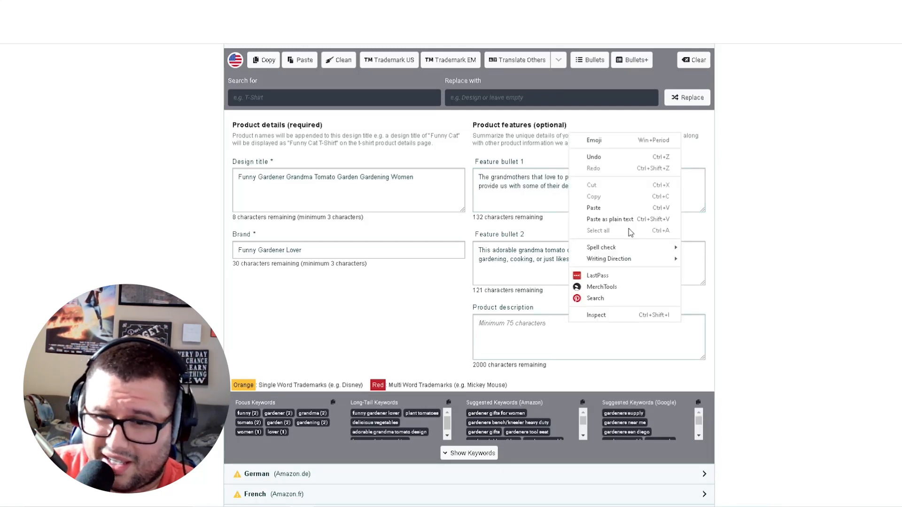
left_click(587, 203)
type(".")
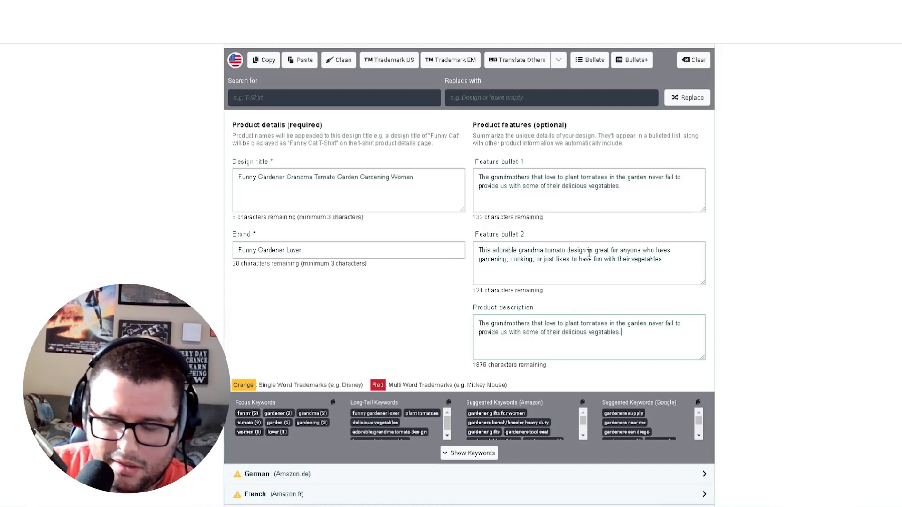
Append feature bullet 2 to the English product description and correct the joined words to "vegetables. This".
left_click_drag(670, 262, 461, 245)
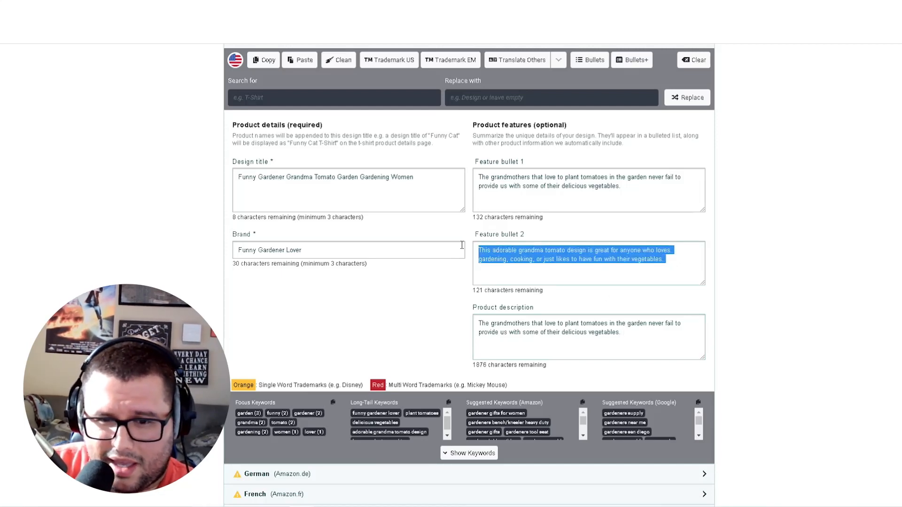
right_click(524, 248)
left_click(555, 286)
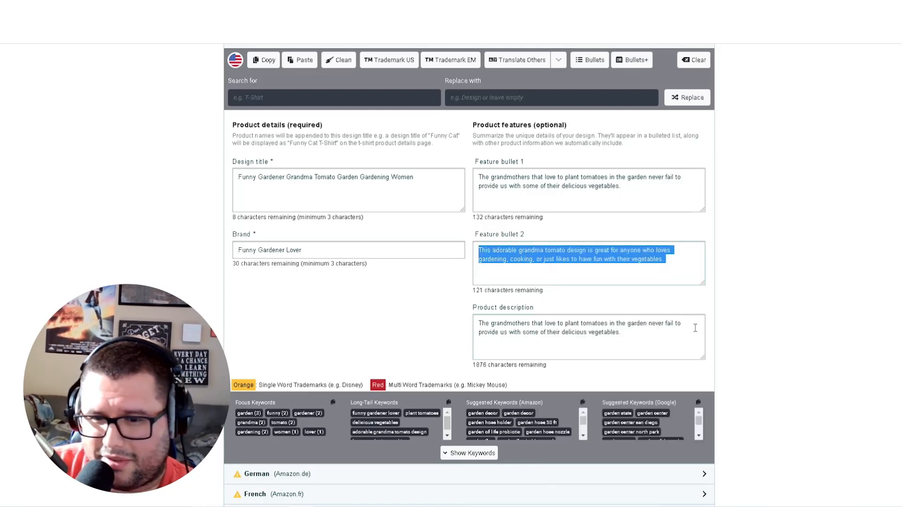
left_click(647, 333)
key("ctrl+v")
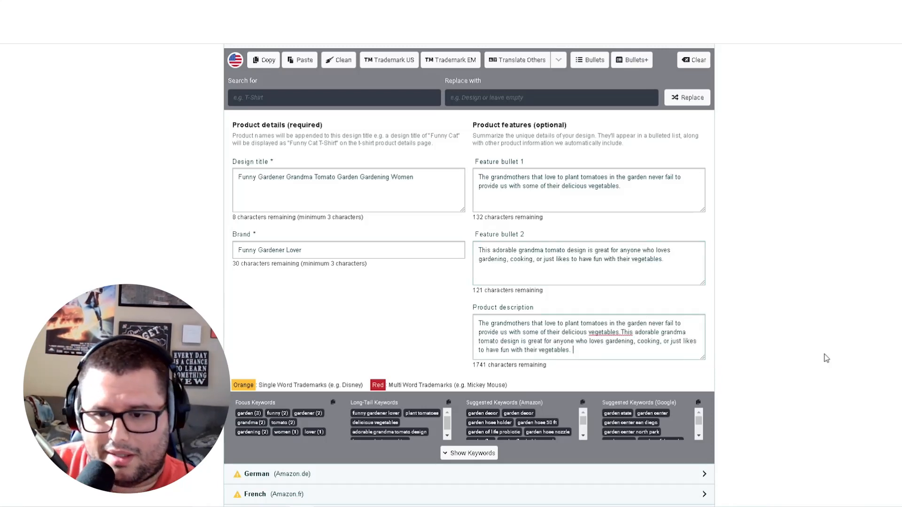
right_click(610, 332)
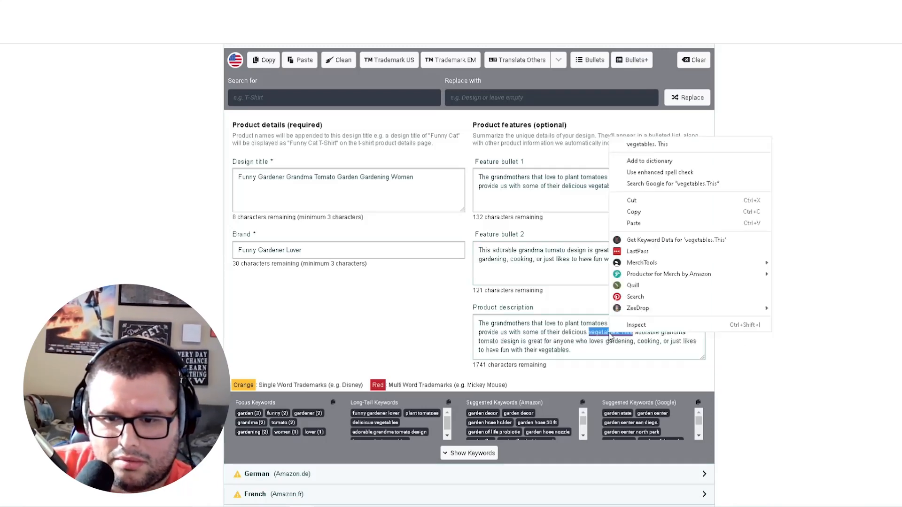
left_click(637, 144)
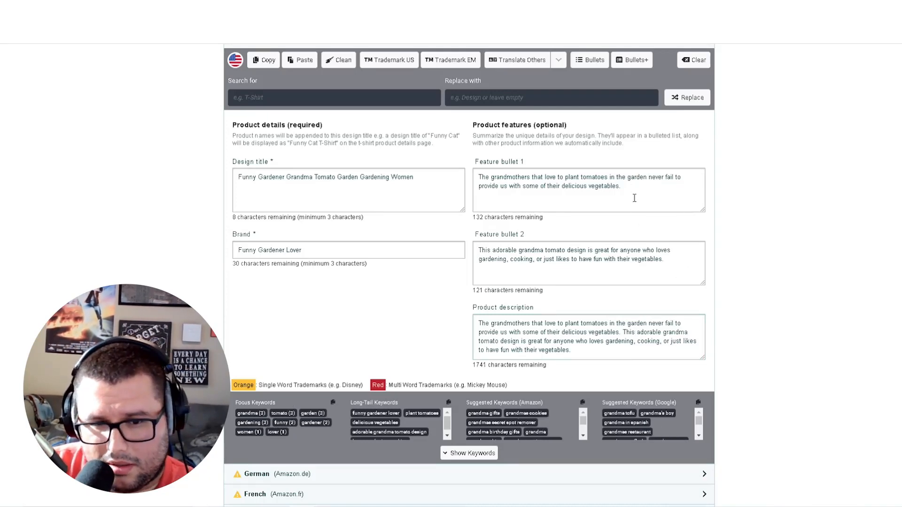
Copy the completed English listing details and paste them into all the other marketplace languages.
triple_click(259, 249)
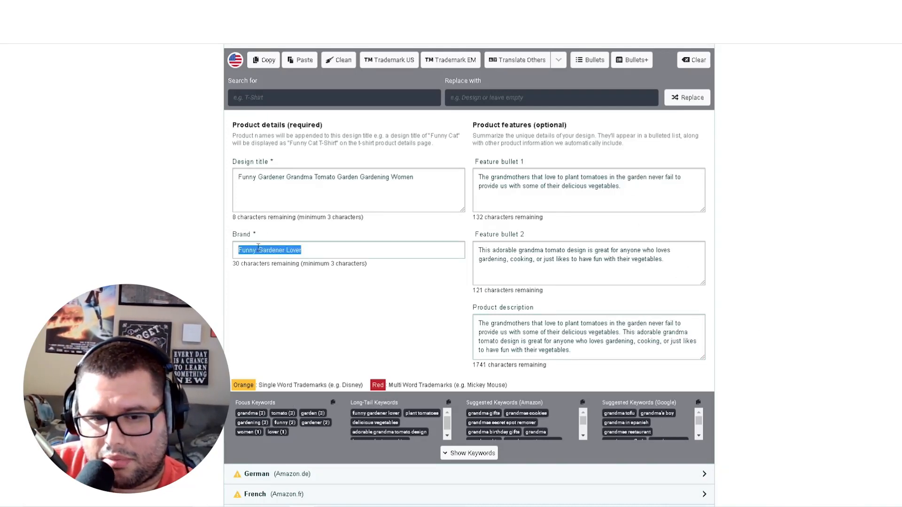
triple_click(301, 170)
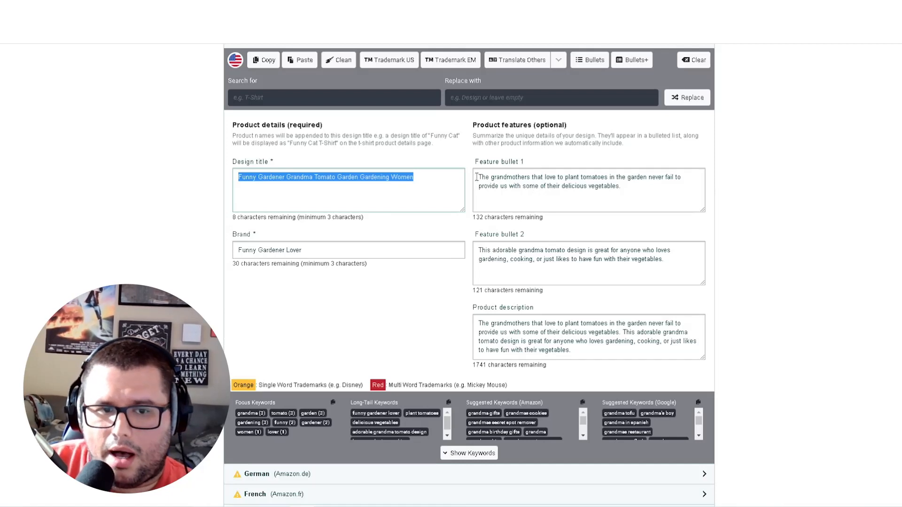
scroll(157, 167, "up", 1)
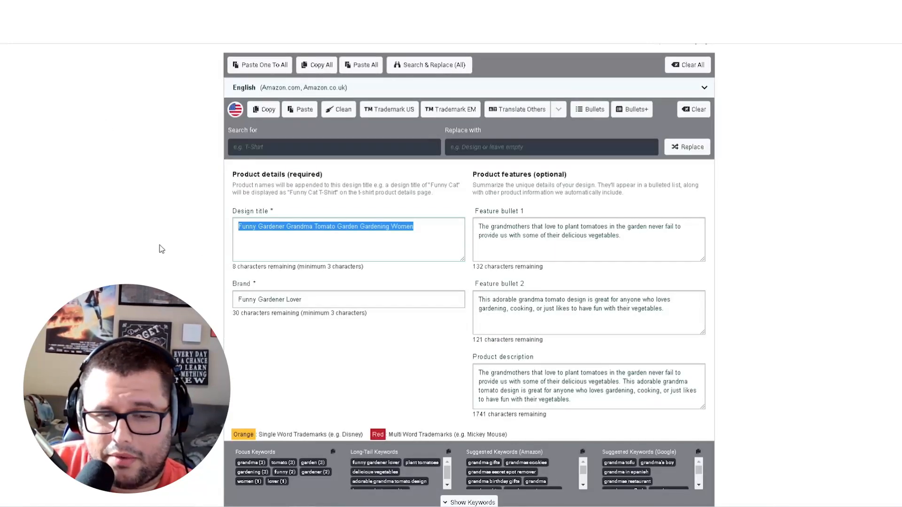
left_click(264, 114)
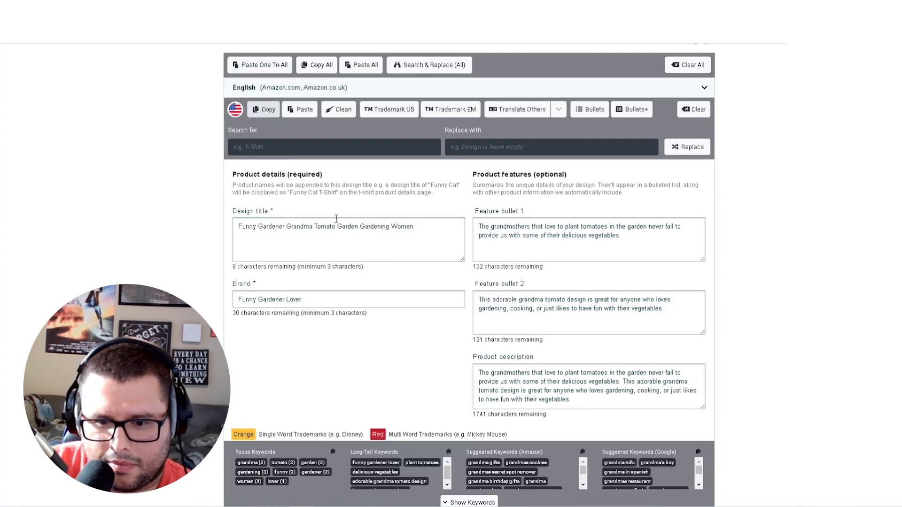
Check the copied titles, brands, bullets and descriptions in the German, French, Italian and Spanish sections.
scroll(855, 315, "down", 3)
scroll(856, 315, "down", 8)
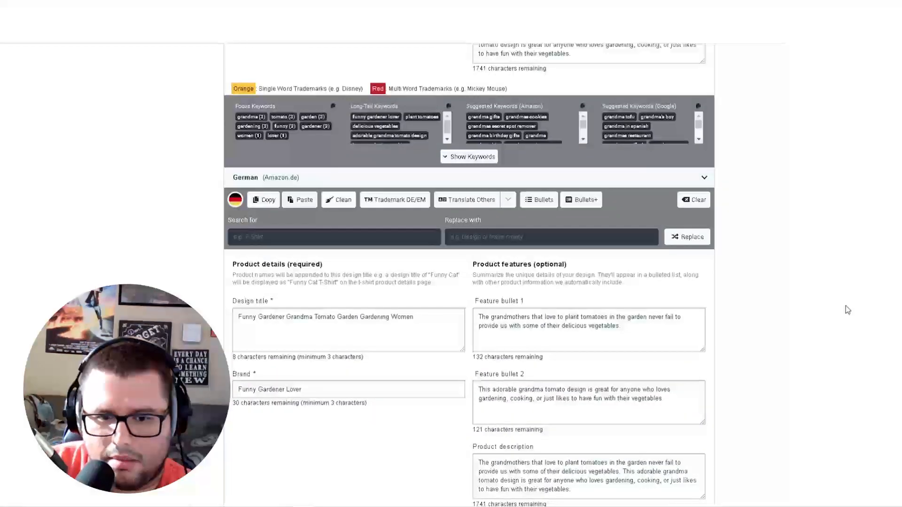
scroll(821, 355, "down", 10)
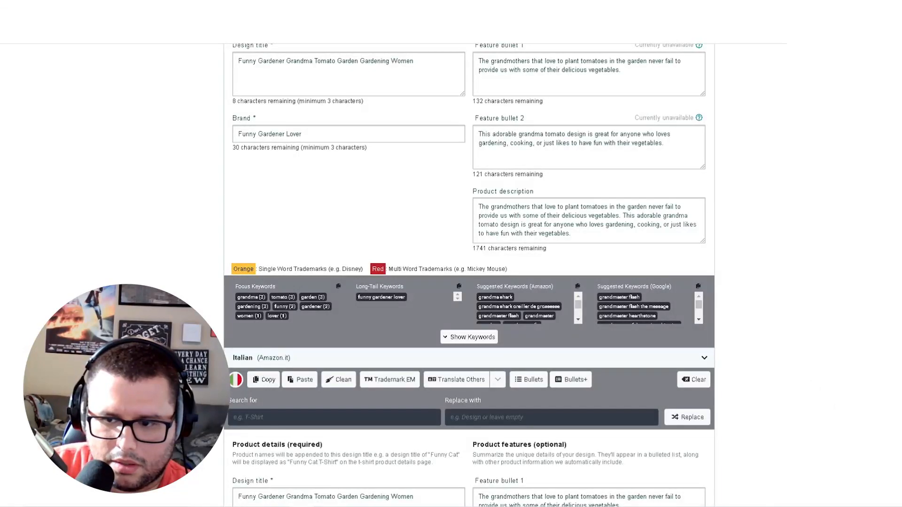
scroll(821, 354, "down", 17)
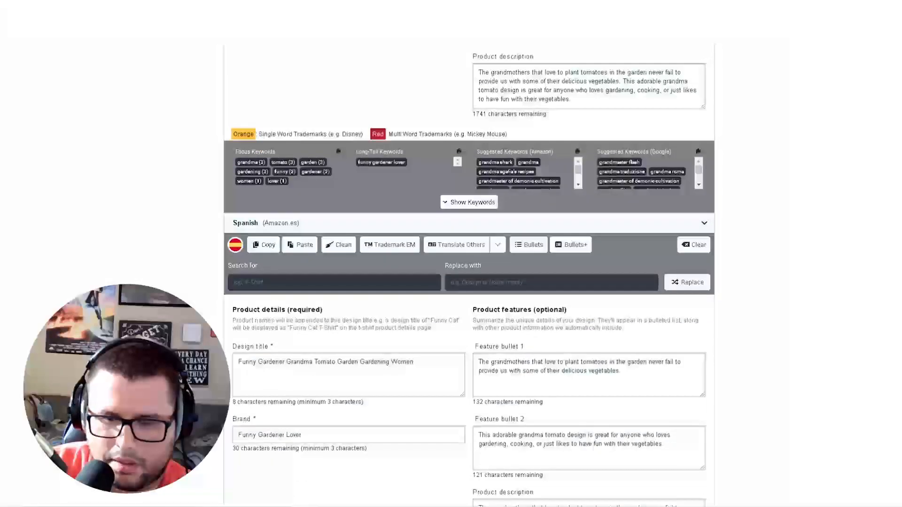
scroll(821, 355, "down", 8)
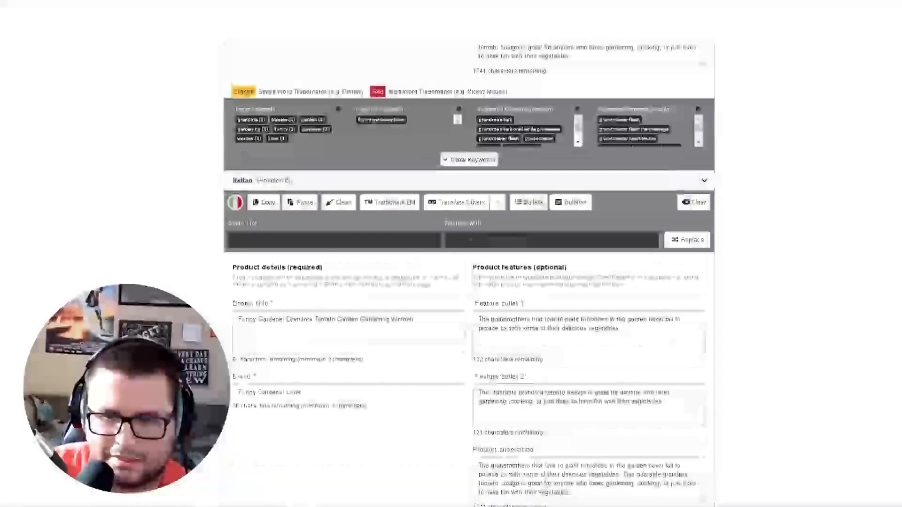
scroll(822, 354, "up", 20)
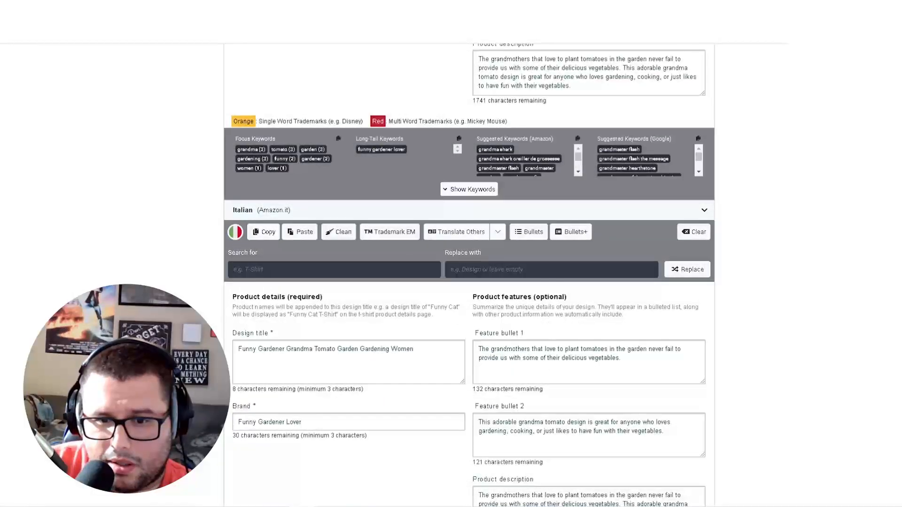
scroll(469, 275, "up", 14)
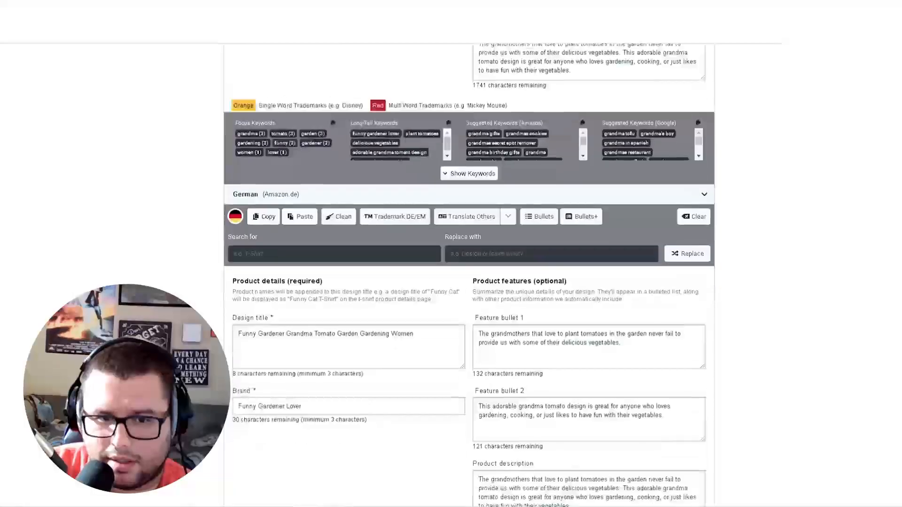
scroll(469, 275, "up", 3)
scroll(469, 275, "down", 7)
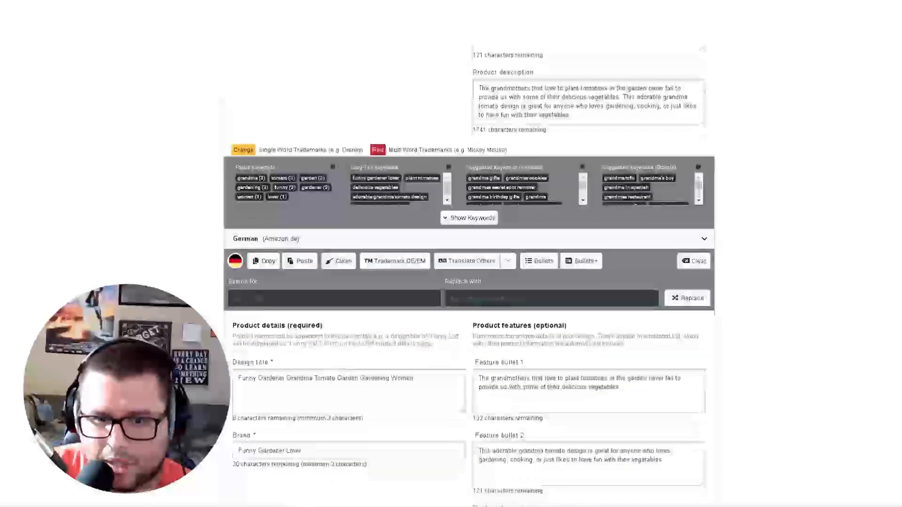
scroll(469, 275, "down", 2)
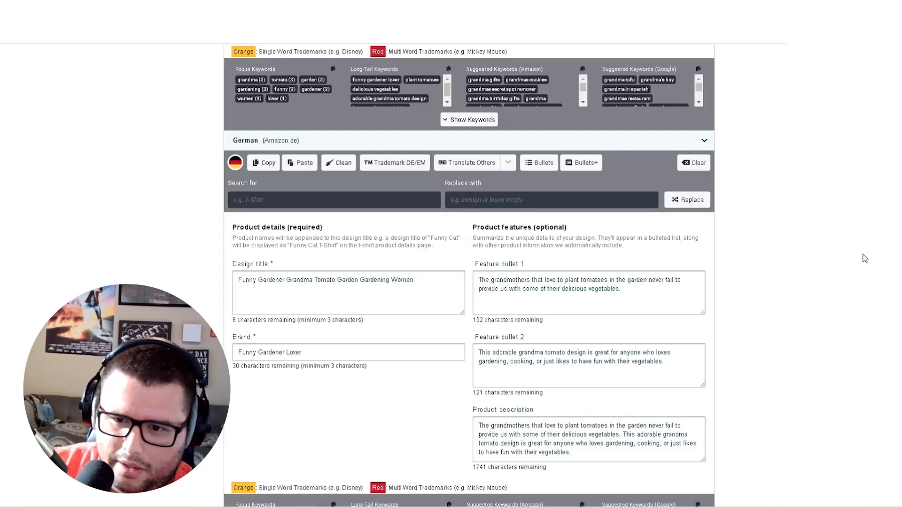
scroll(865, 258, "down", 3)
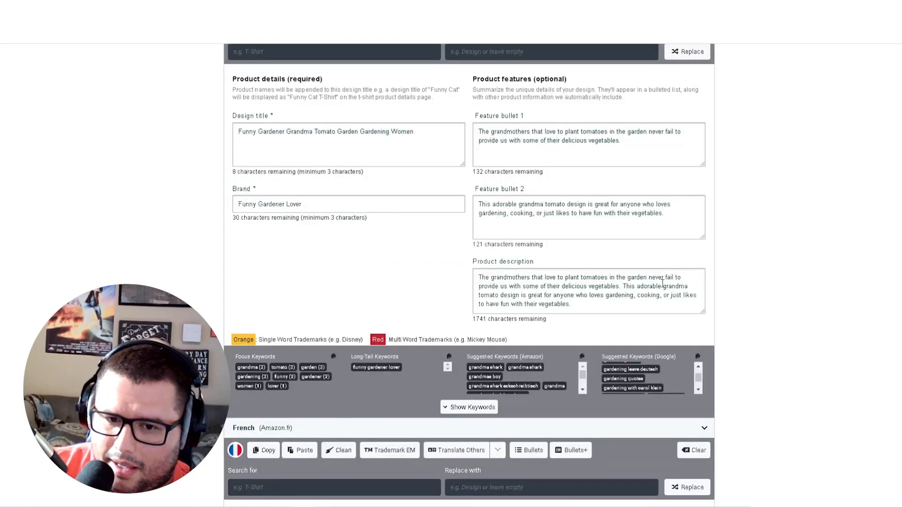
scroll(882, 389, "up", 12)
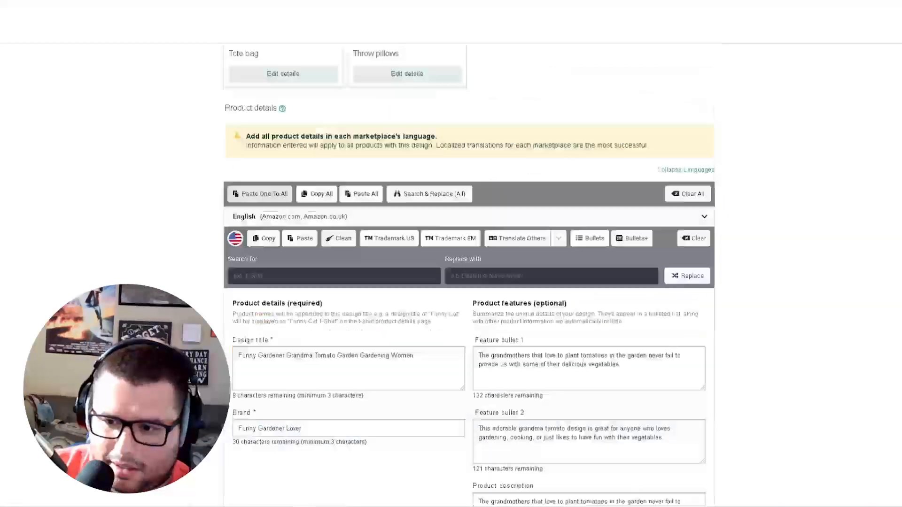
Insert the word "Farm" after "Tomato" in the English design title.
scroll(456, 194, "up", 15)
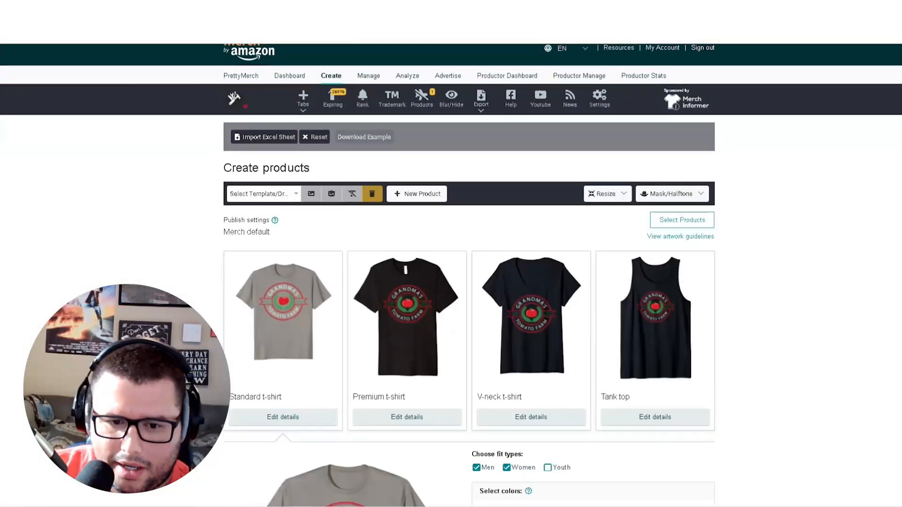
scroll(389, 285, "down", 5)
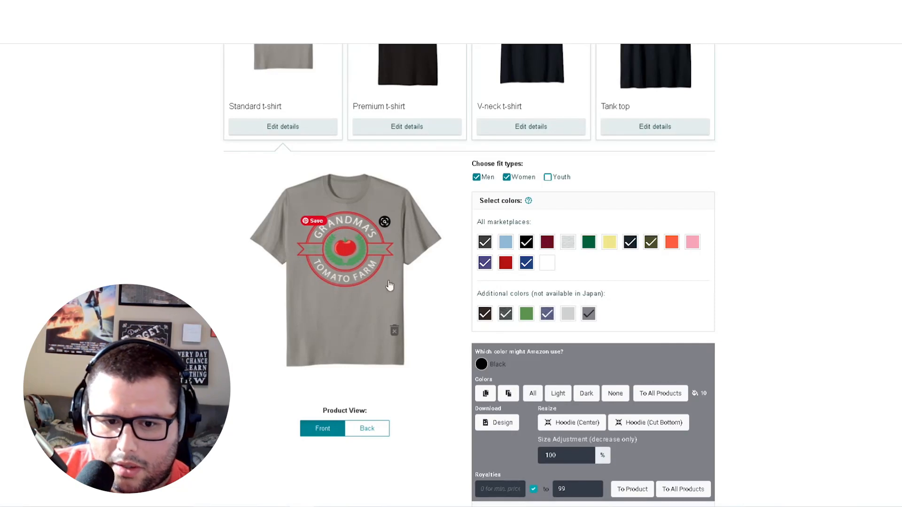
scroll(389, 285, "down", 10)
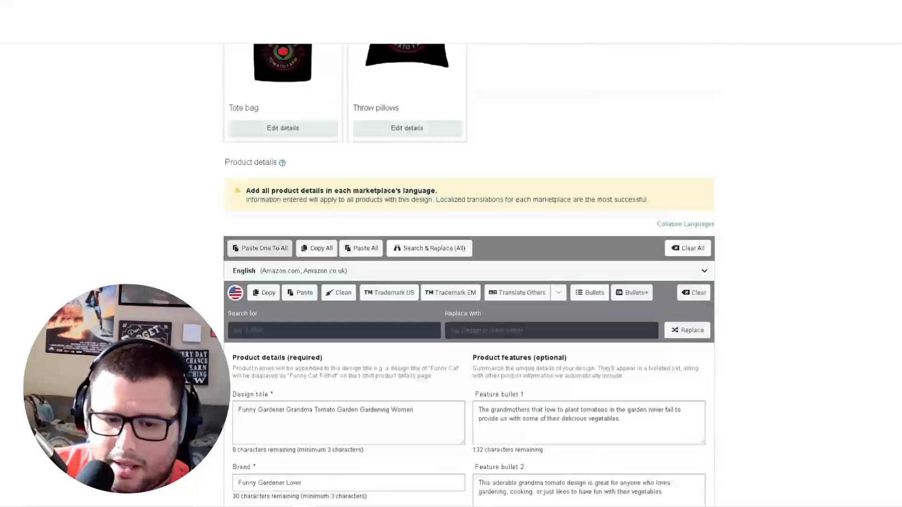
scroll(859, 253, "down", 3)
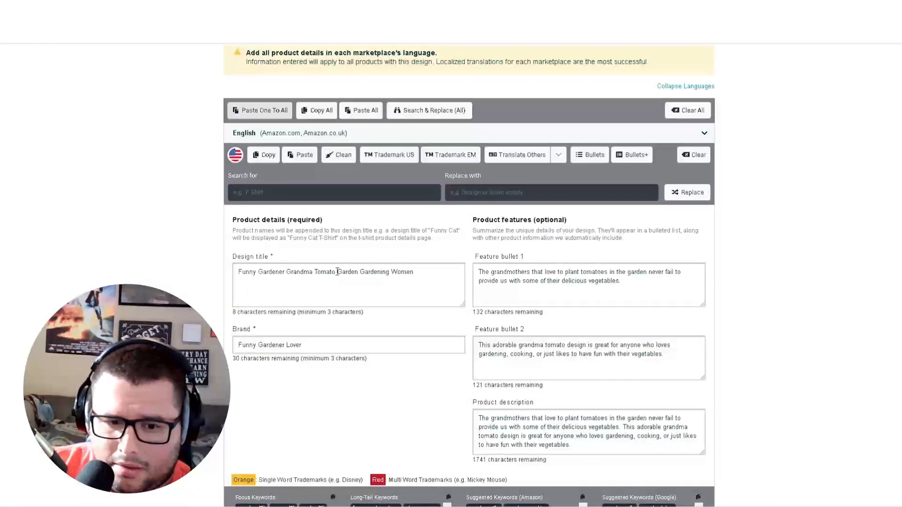
triple_click(337, 272)
left_click(336, 272)
type("Farm")
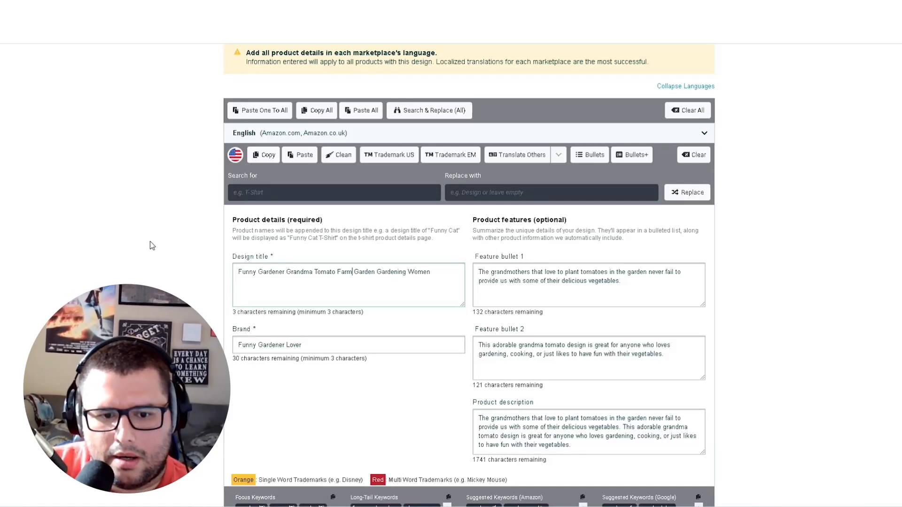
Paste the updated English listing details into all the other marketplace languages.
left_click(248, 111)
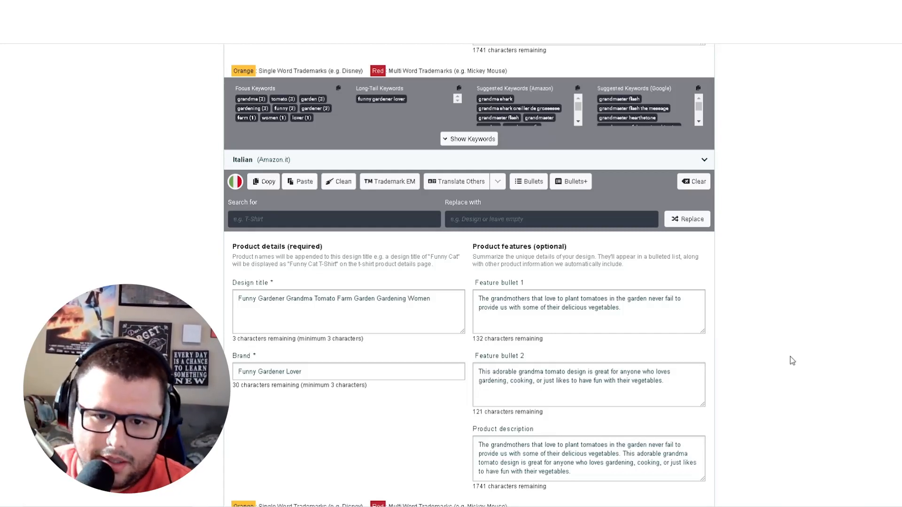
scroll(836, 322, "up", 1)
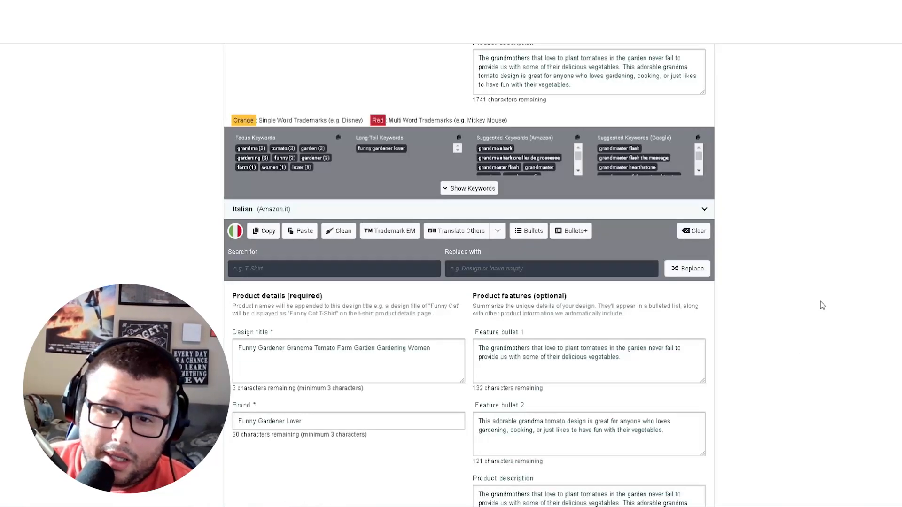
scroll(823, 303, "up", 1)
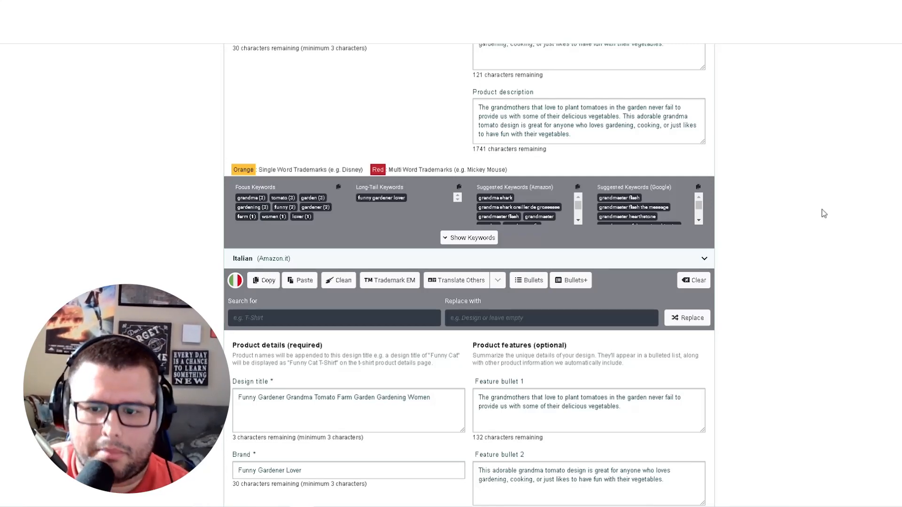
Translate the German marketplace title, bullets and description to German, leaving the brand untranslated, and review the language sections below.
scroll(824, 213, "up", 5)
scroll(726, 283, "up", 1)
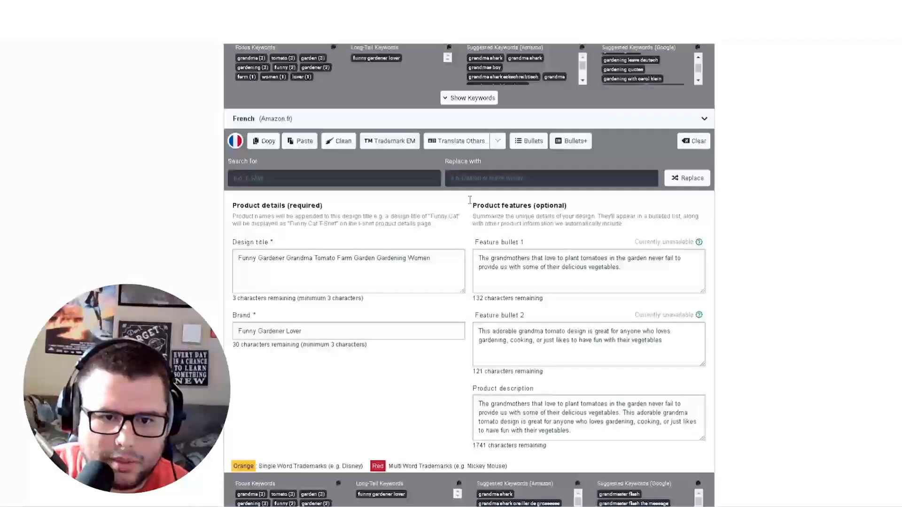
scroll(509, 201, "up", 3)
scroll(509, 201, "up", 7)
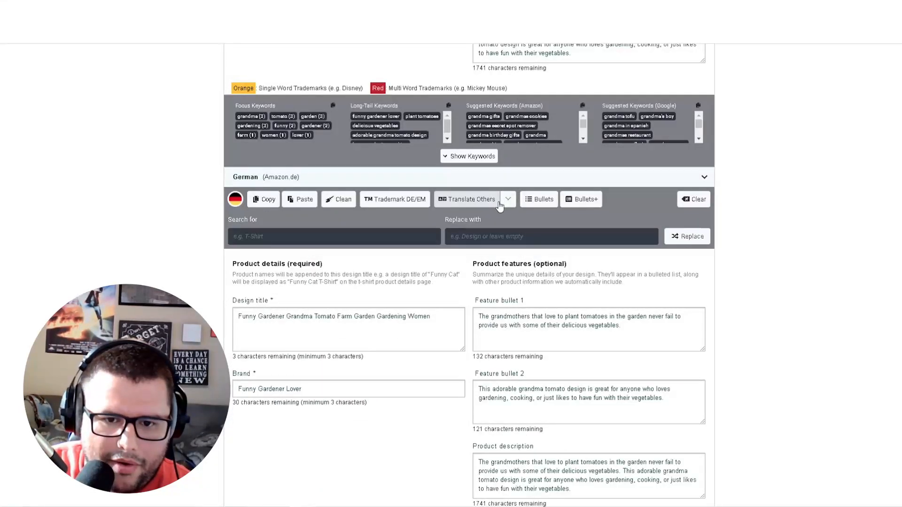
left_click(507, 200)
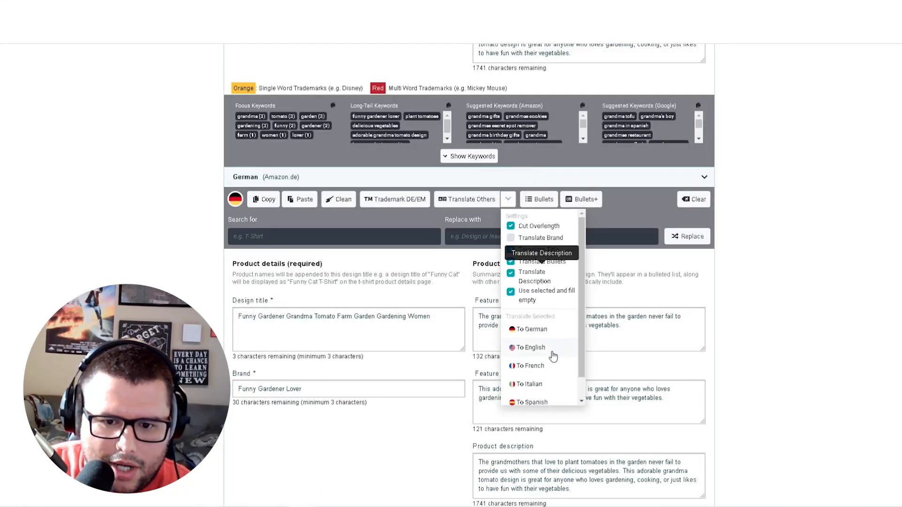
left_click(526, 330)
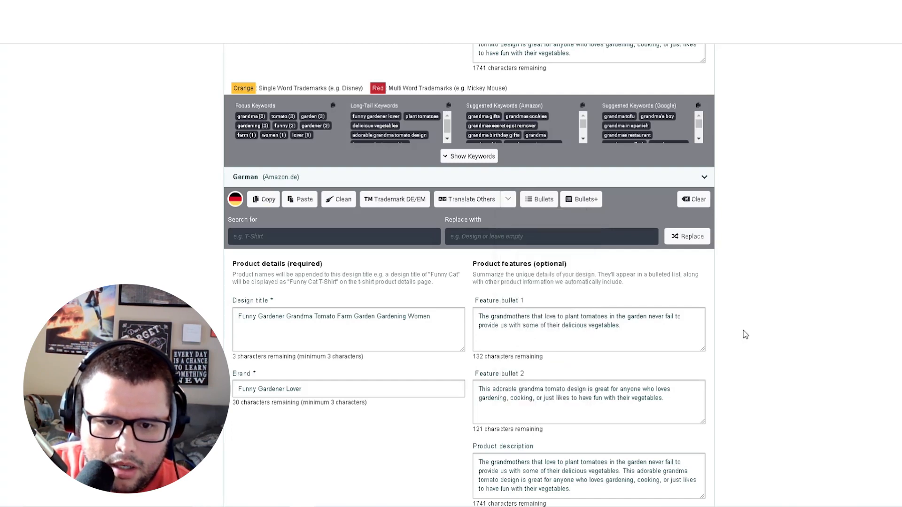
scroll(743, 329, "down", 1)
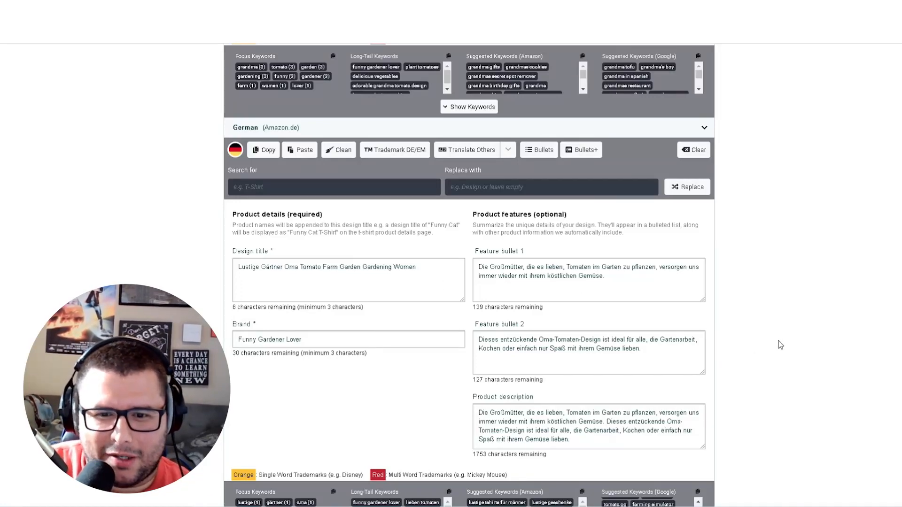
scroll(810, 349, "down", 6)
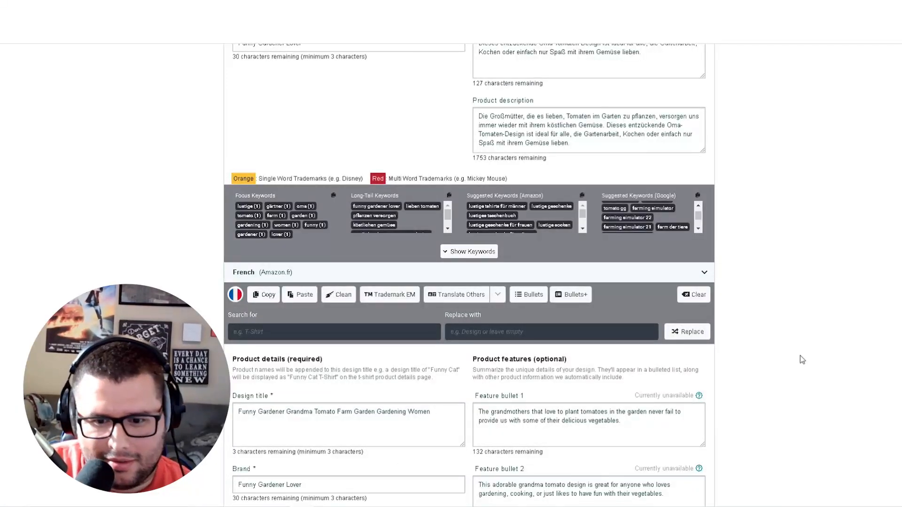
scroll(781, 368, "down", 12)
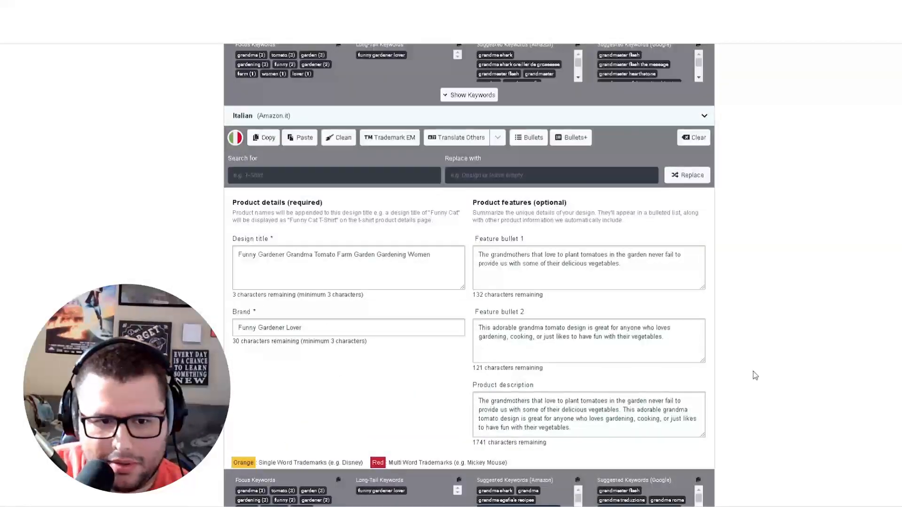
scroll(754, 371, "down", 2)
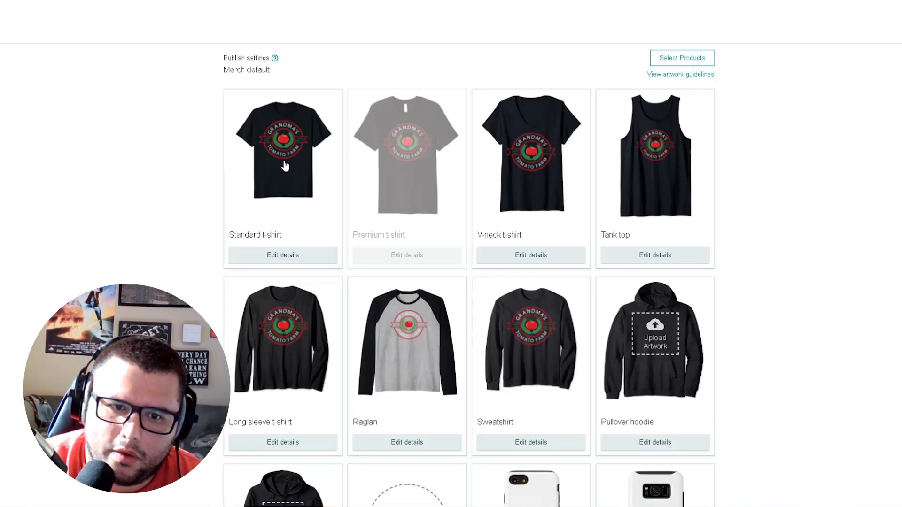
Enable the Premium t-shirt on the .com marketplace in the product selection and apply it.
left_click(674, 63)
left_click(324, 194)
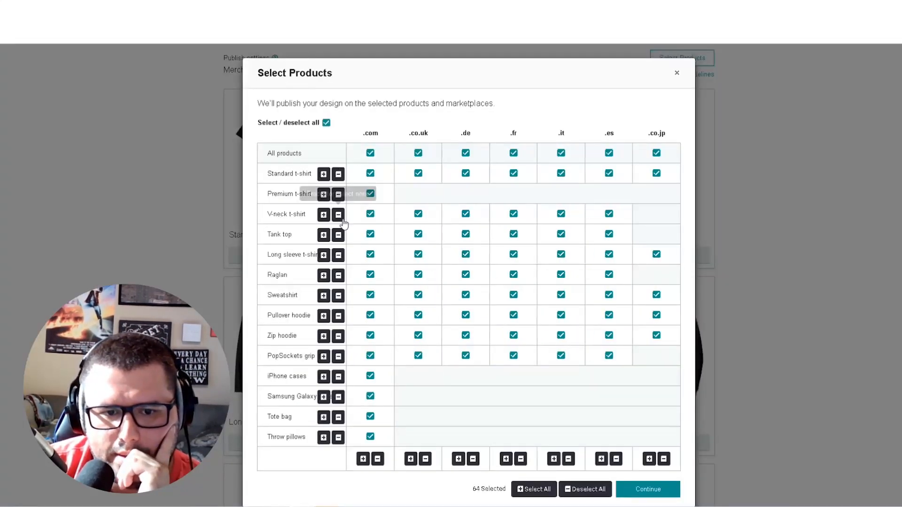
left_click(656, 494)
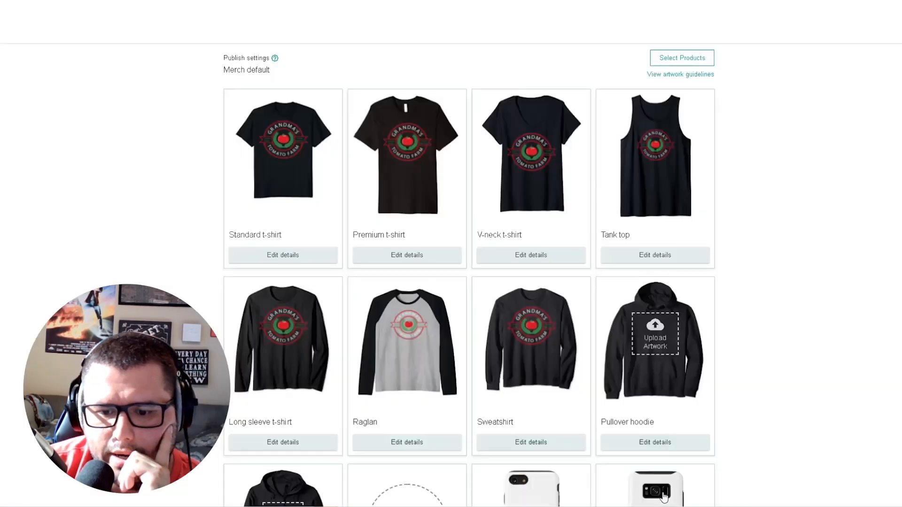
scroll(770, 339, "down", 3)
scroll(687, 201, "up", 4)
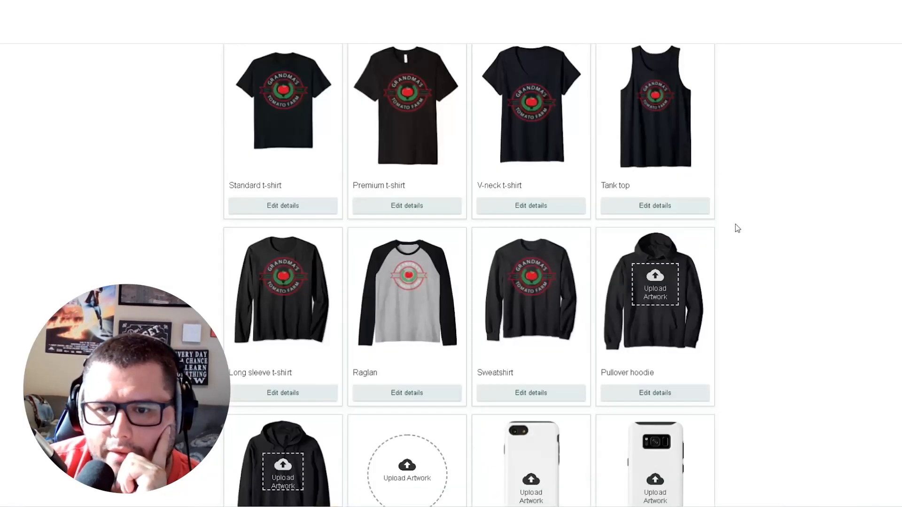
Try to resize the artwork for all products with the All (Transparent) option and check the hoodie, PopSocket, case, tote and pillow previews.
left_click(607, 88)
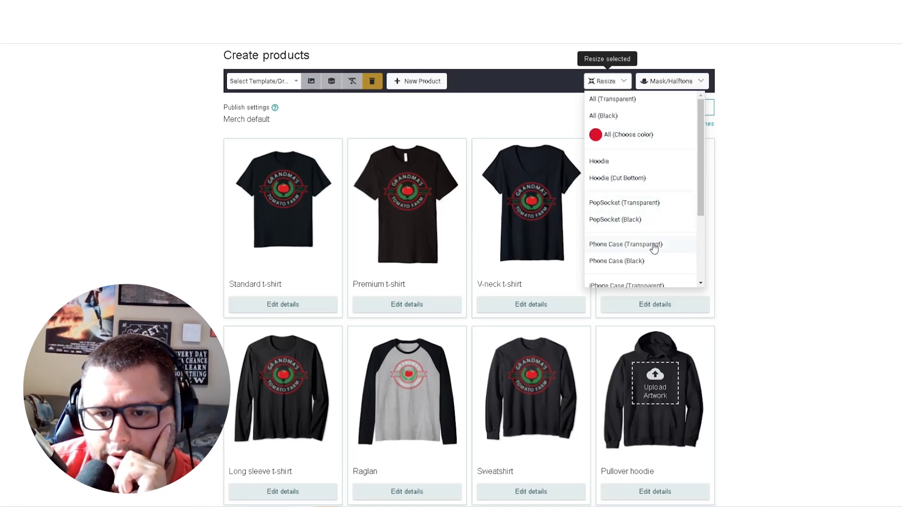
scroll(653, 259, "down", 3)
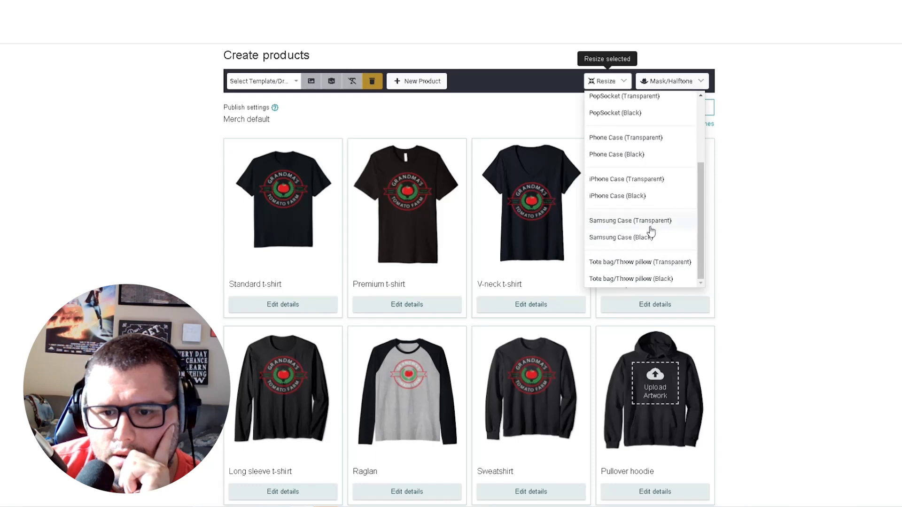
scroll(657, 222, "up", 8)
scroll(856, 286, "down", 1)
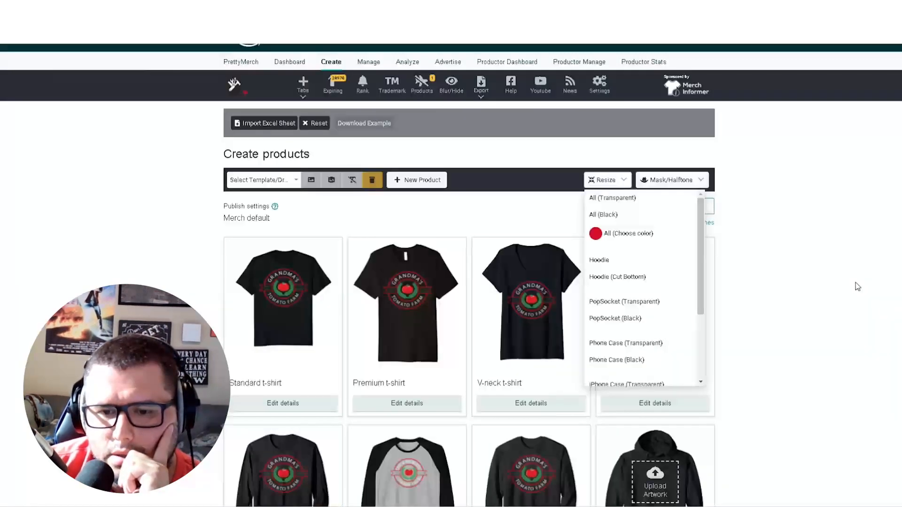
left_click(640, 200)
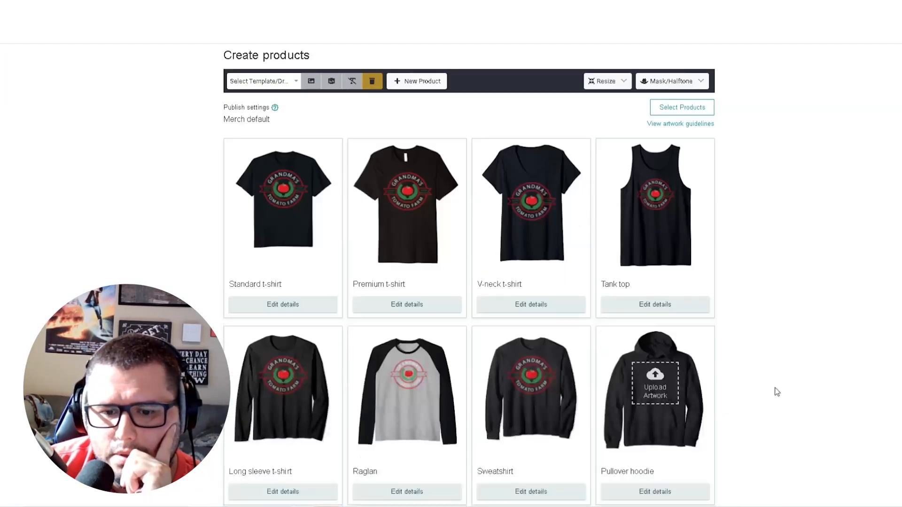
scroll(776, 391, "down", 4)
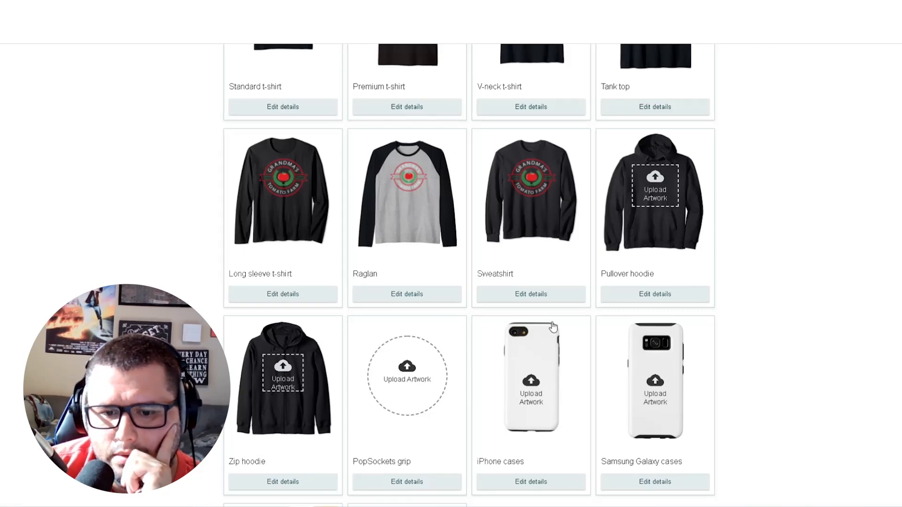
scroll(748, 357, "down", 4)
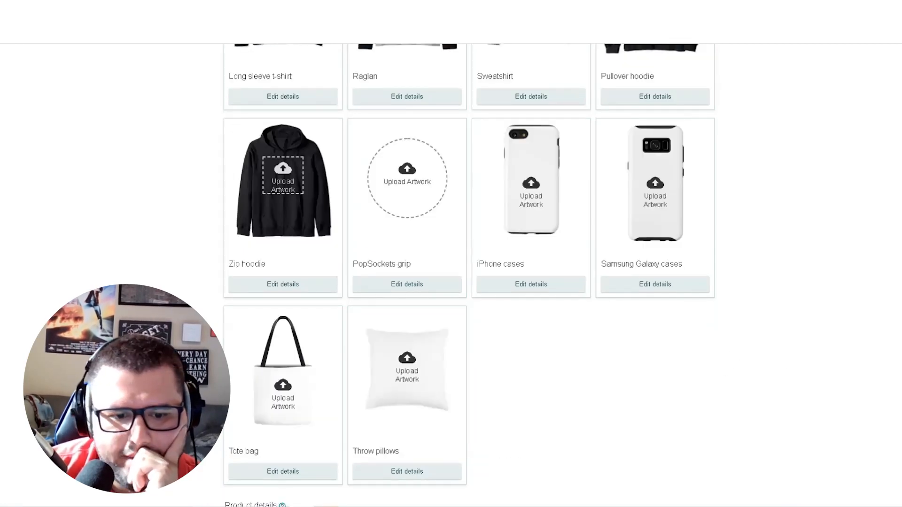
scroll(862, 253, "up", 9)
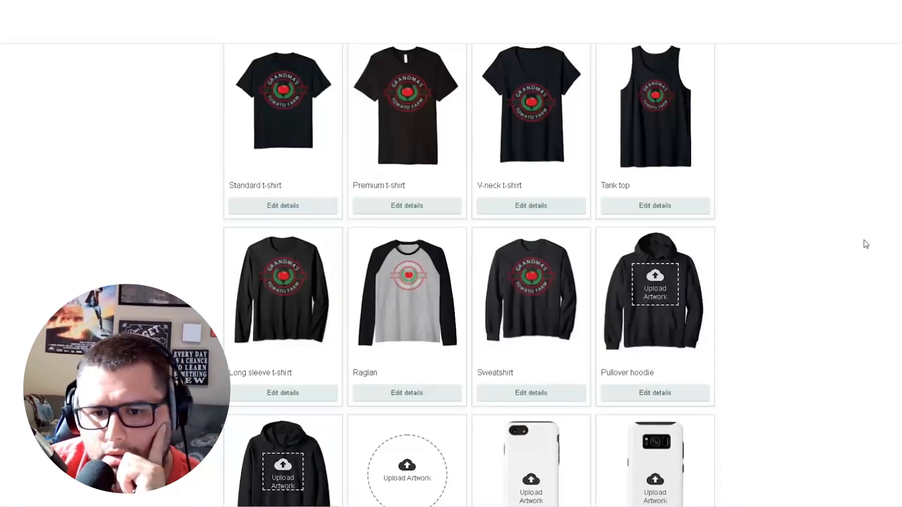
left_click(685, 155)
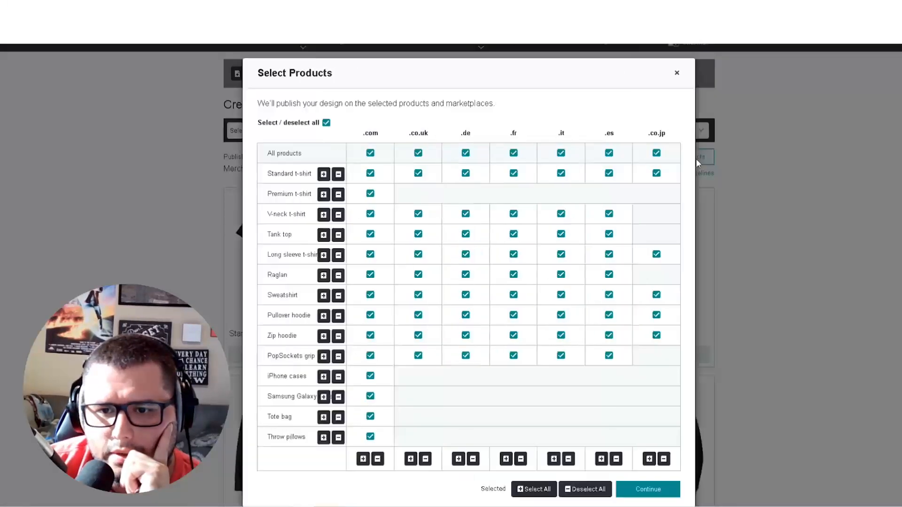
left_click(676, 74)
left_click(681, 131)
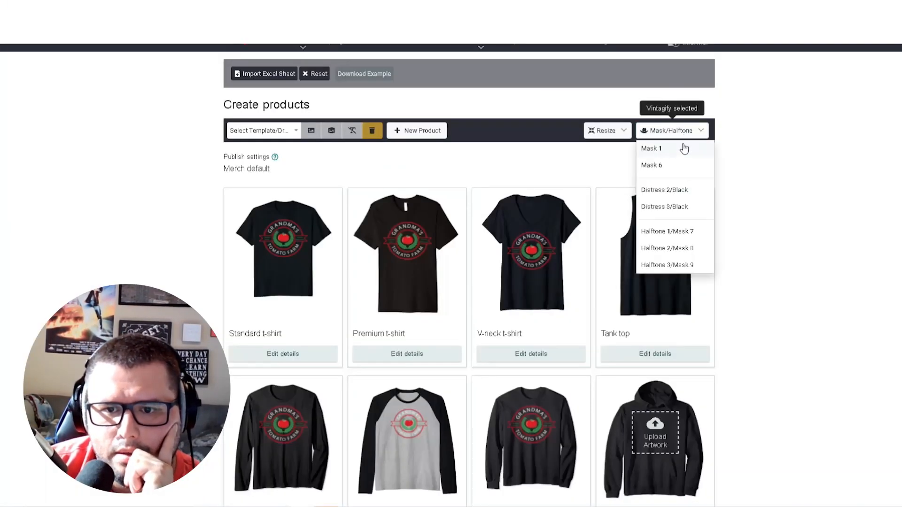
scroll(673, 209, "down", 2)
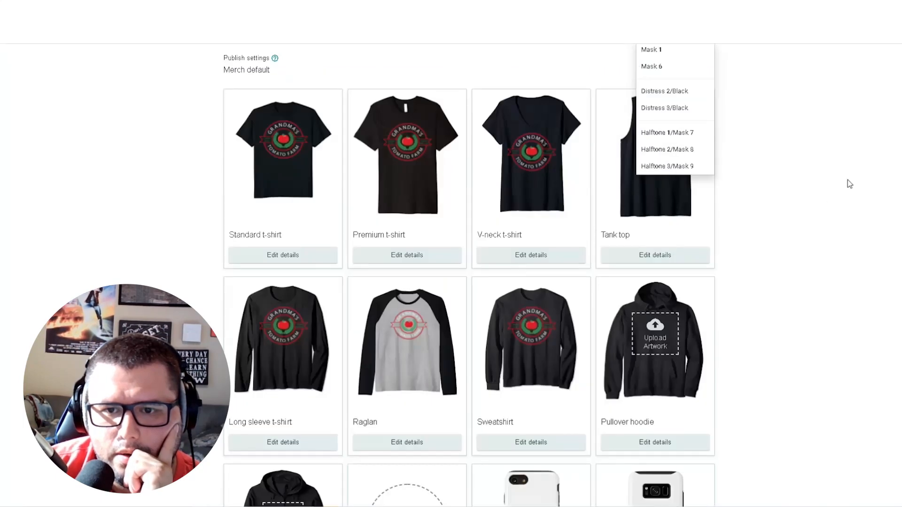
Try to resize the artwork for the hoodies with the Hoodie option and check the product previews.
scroll(850, 184, "up", 2)
left_click(606, 131)
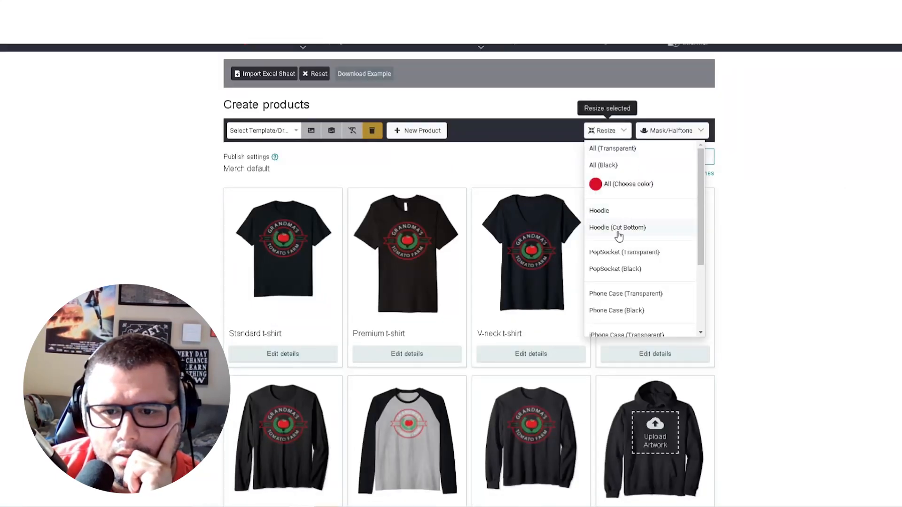
left_click(602, 211)
scroll(876, 261, "down", 5)
scroll(605, 248, "up", 3)
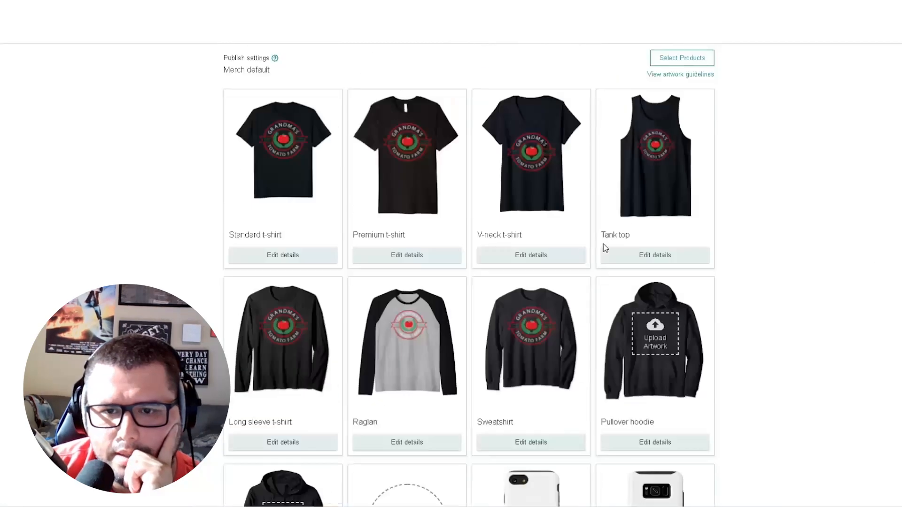
Generate resized artwork files with the PopSocket (Black) and iPhone Case (Black) options.
scroll(605, 248, "up", 2)
left_click(606, 130)
scroll(625, 225, "down", 4)
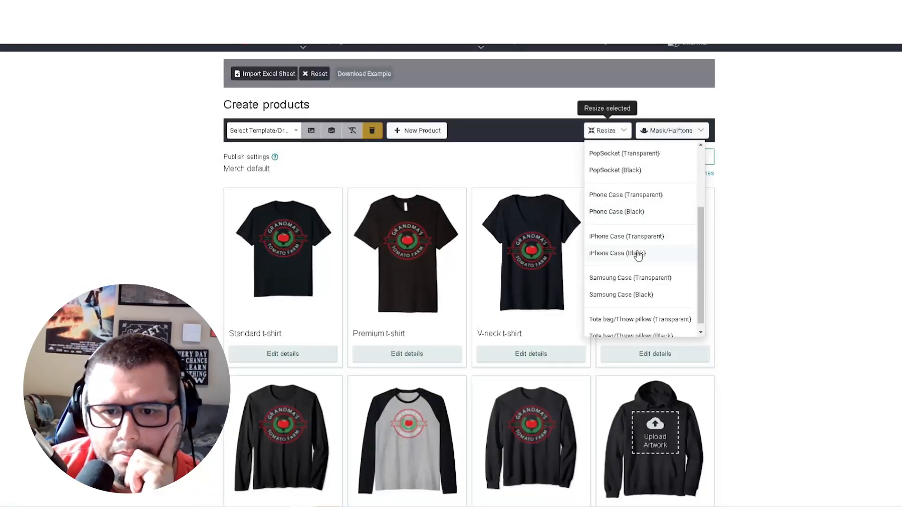
scroll(646, 282, "up", 1)
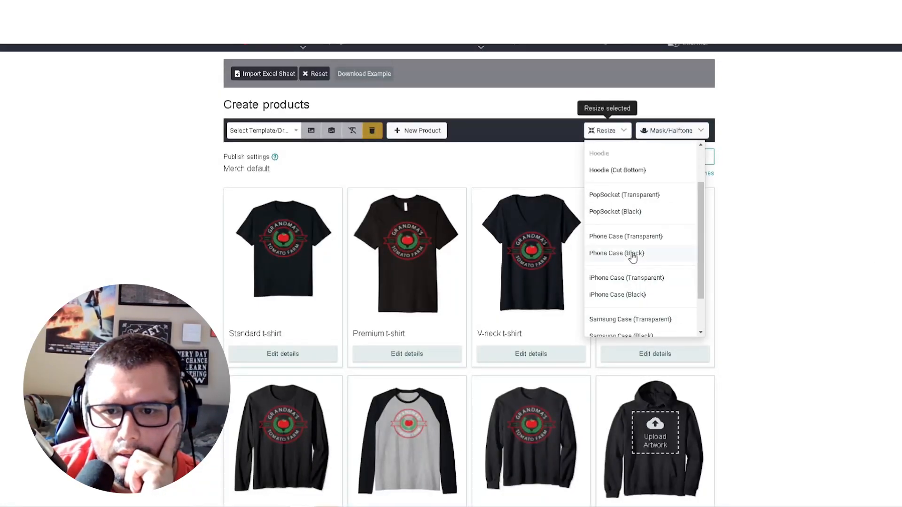
left_click(624, 211)
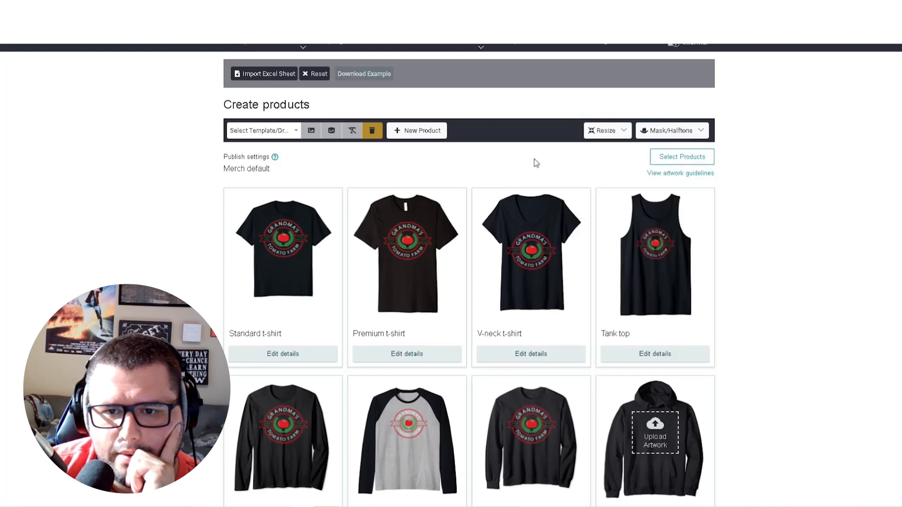
left_click(593, 135)
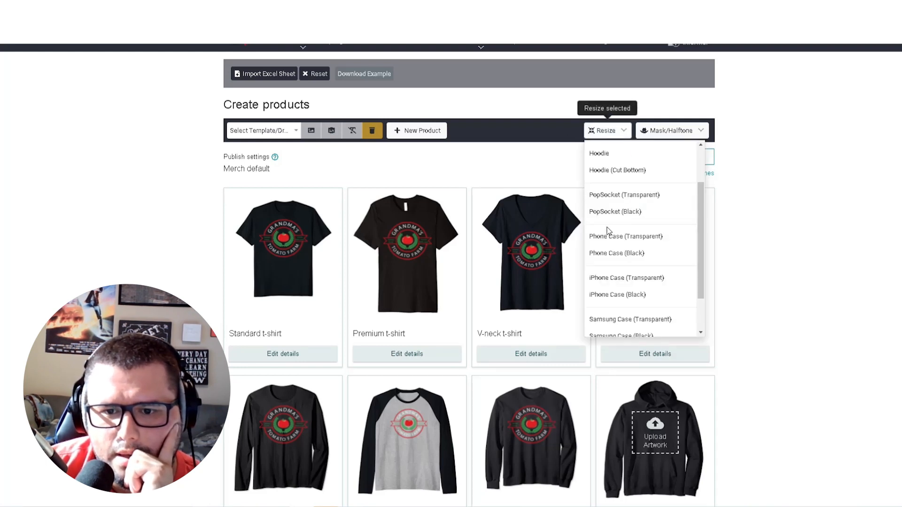
left_click(647, 299)
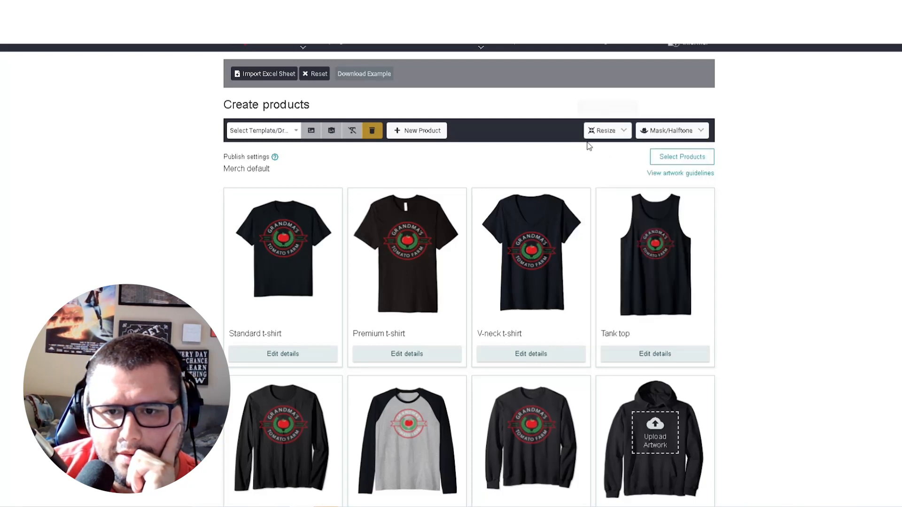
Generate resized artwork files with the Samsung Case (Black) and Tote bag/Throw pillow (Black) options.
left_click(591, 136)
scroll(637, 277, "down", 1)
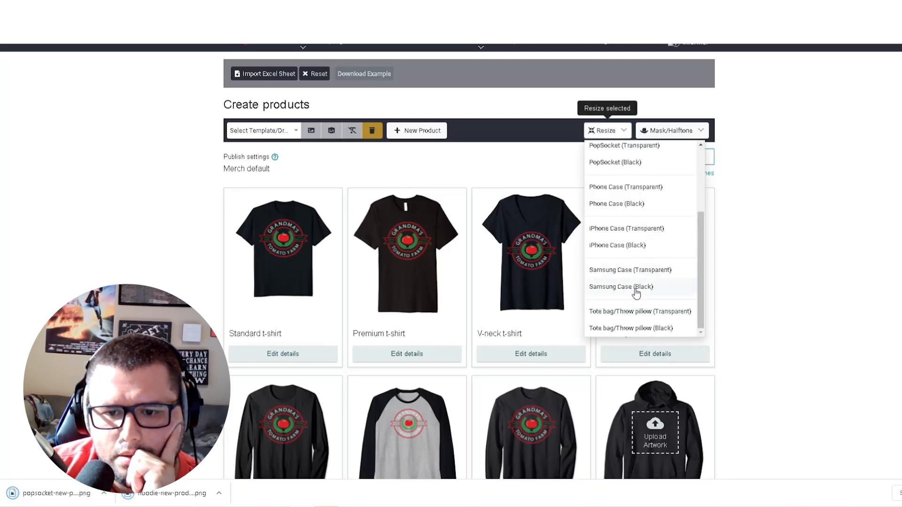
left_click(640, 288)
left_click(602, 136)
scroll(643, 263, "down", 1)
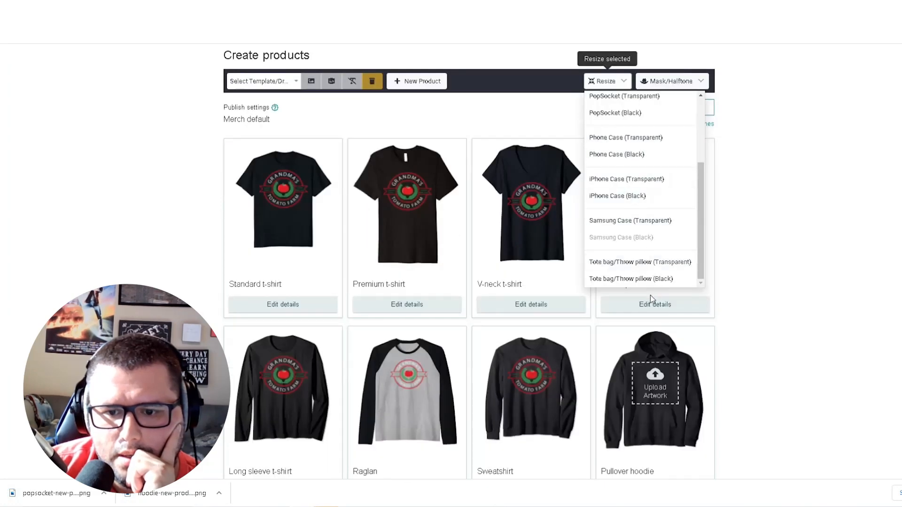
left_click(656, 282)
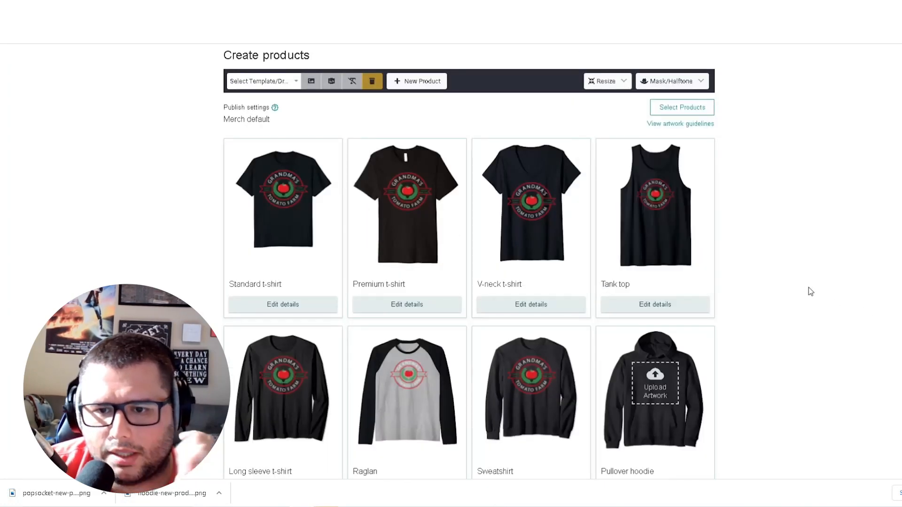
Upload hoodie-new-productor (1).png as the pullover hoodie artwork and popsocket-new-productor (1).png as the PopSockets grip artwork.
scroll(756, 282, "down", 2)
scroll(757, 267, "down", 1)
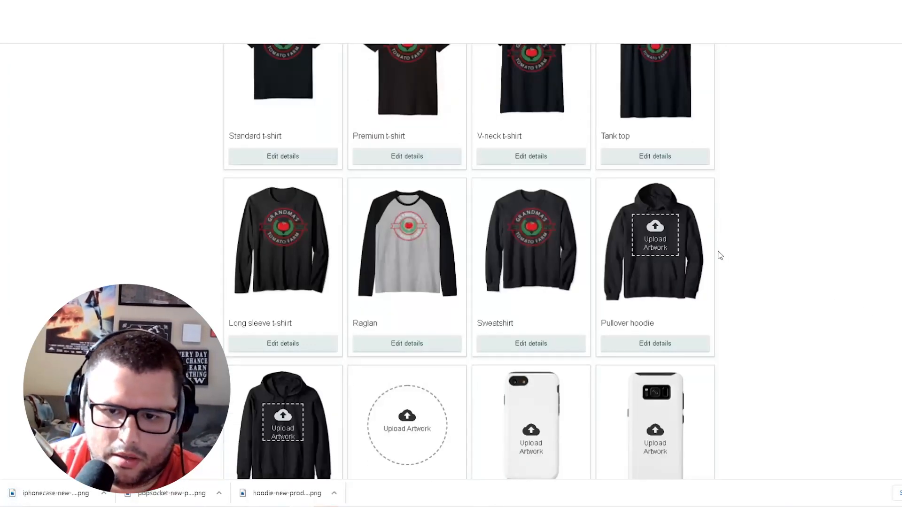
left_click(664, 243)
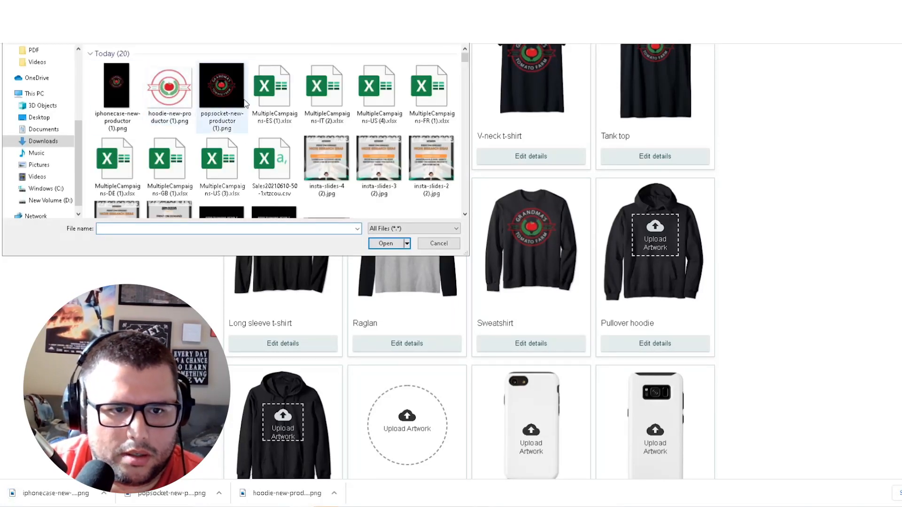
double_click(171, 96)
scroll(568, 355, "down", 2)
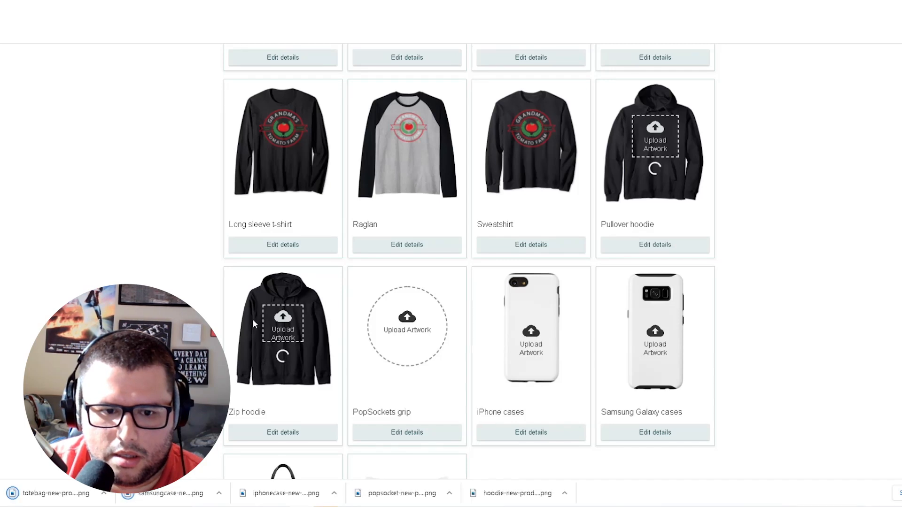
left_click(388, 337)
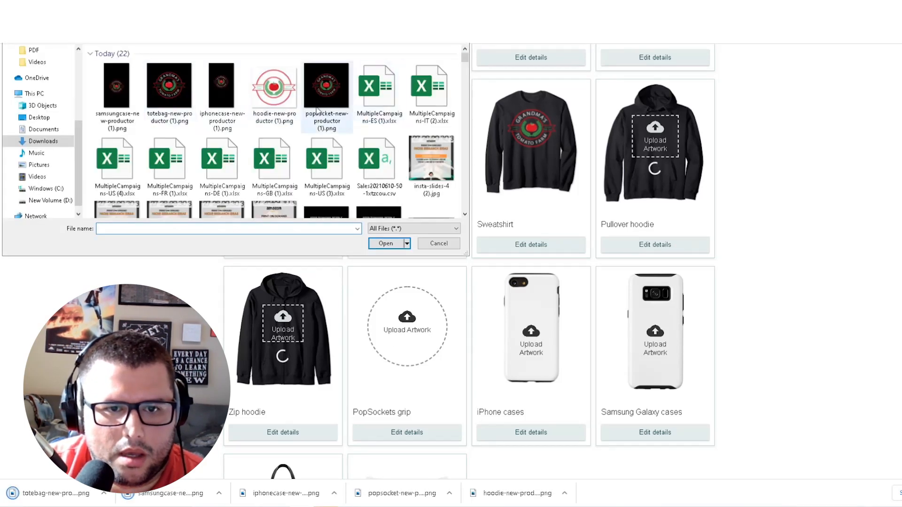
left_click(322, 94)
left_click(385, 243)
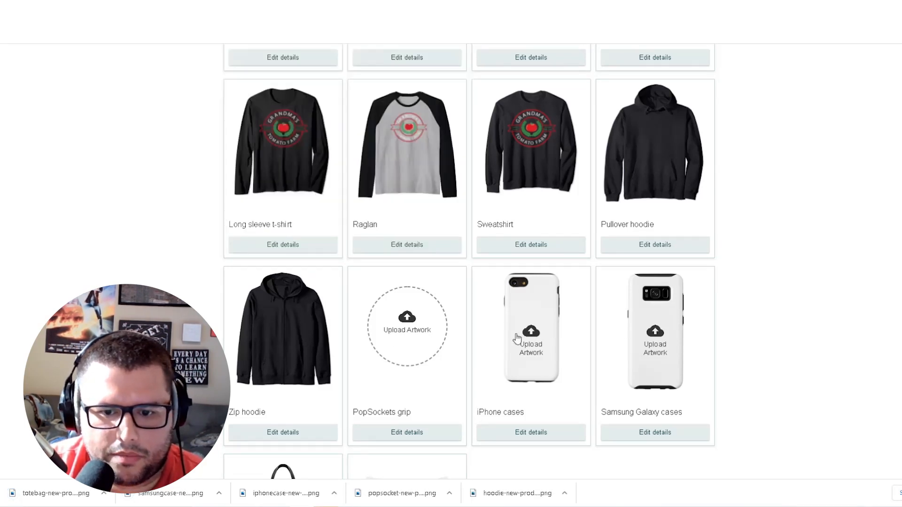
Upload iphonecase-new-productor (1).png for the iPhone cases and samsungcase-new-productor (1).png for the Samsung Galaxy cases.
left_click(531, 338)
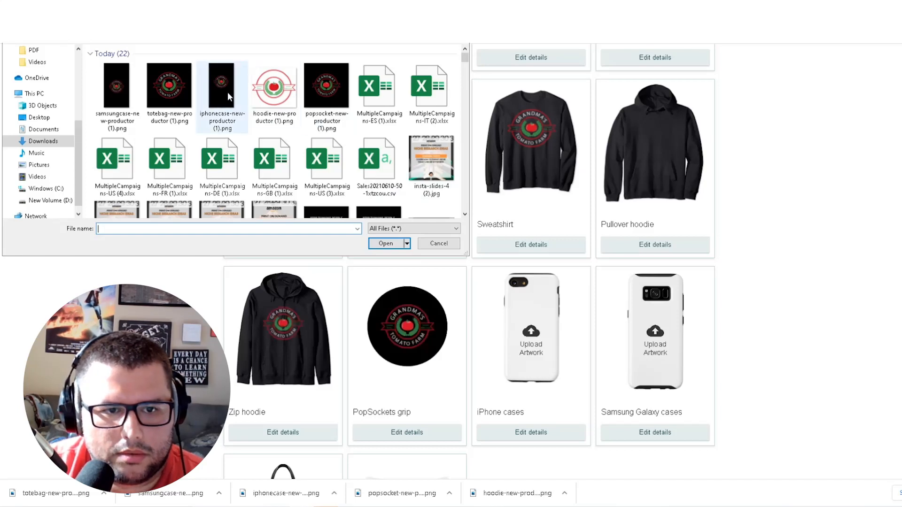
left_click(228, 94)
left_click(386, 243)
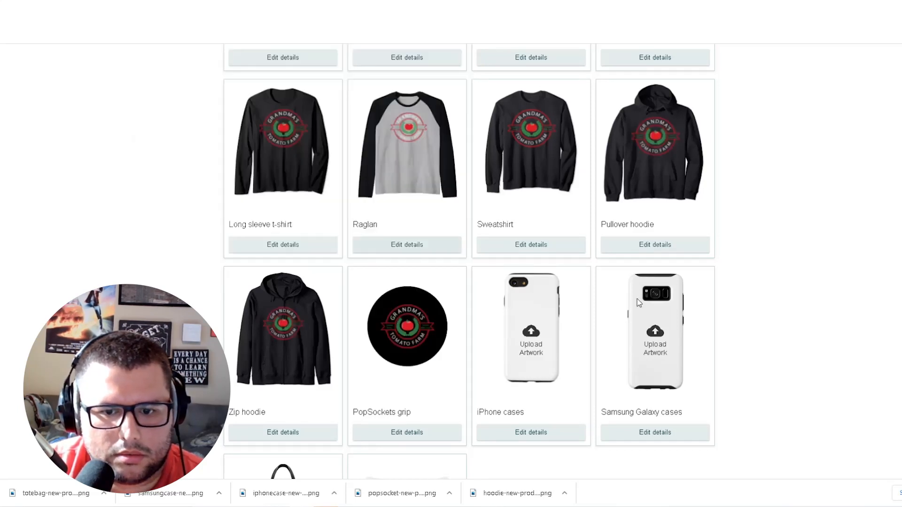
left_click(607, 330)
left_click(120, 94)
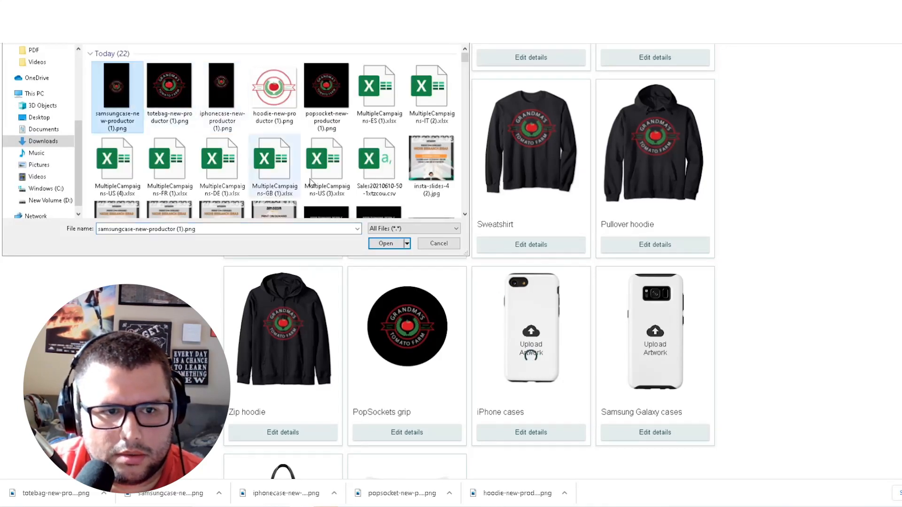
left_click(381, 244)
Upload totebag-new-productor (1).png as the artwork for both the tote bag and the throw pillows.
scroll(882, 296, "down", 6)
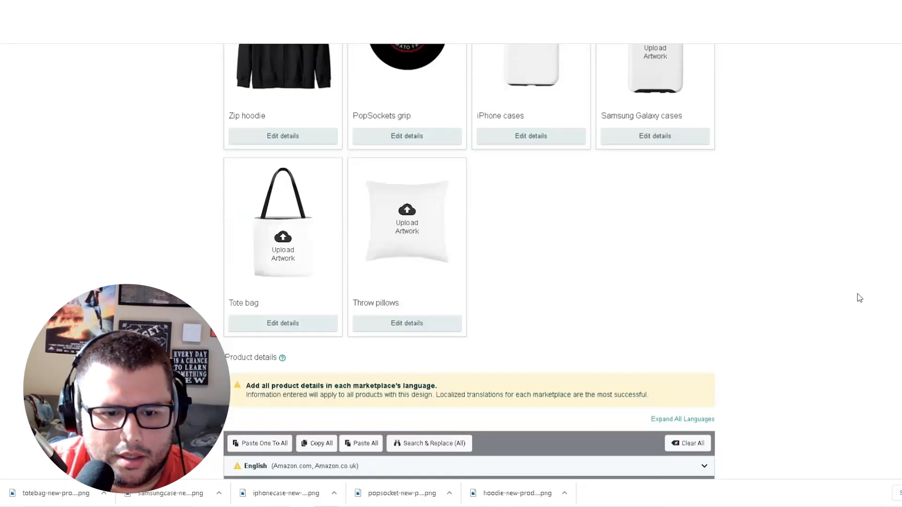
scroll(493, 305, "up", 1)
left_click(258, 282)
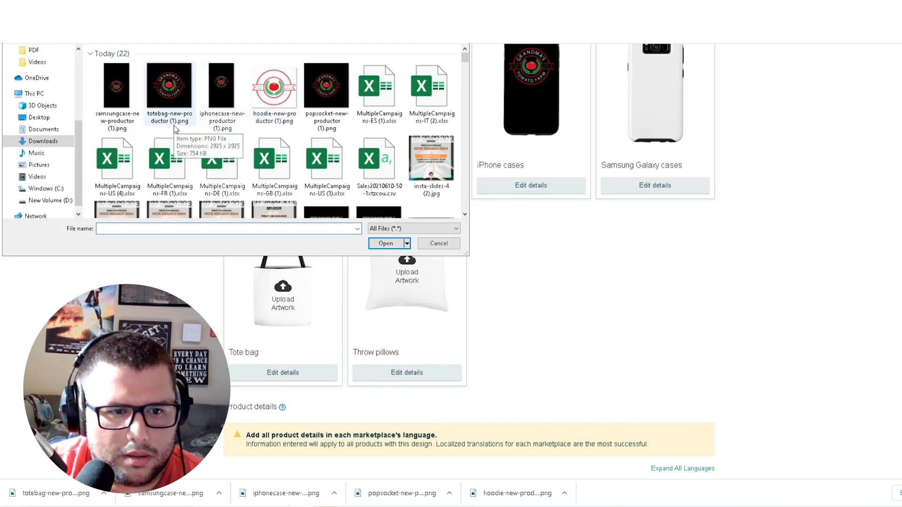
left_click(165, 92)
left_click(386, 244)
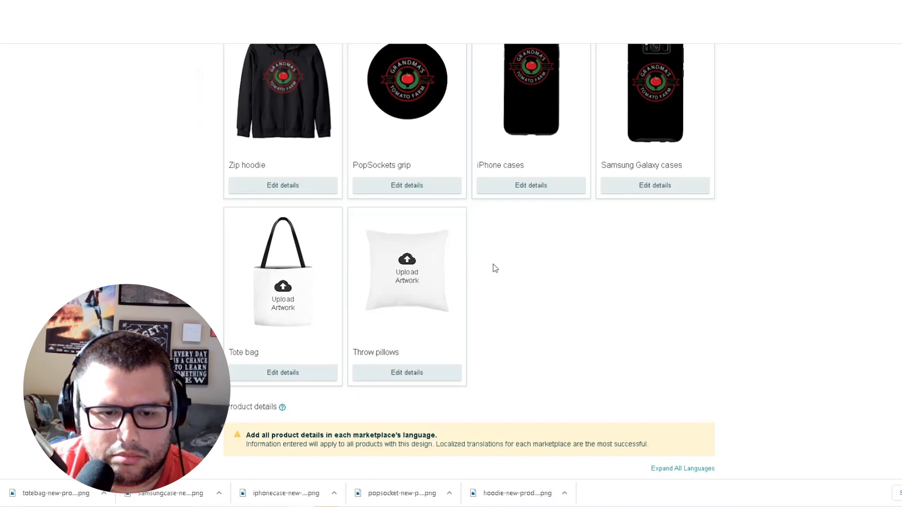
left_click(424, 281)
left_click(166, 92)
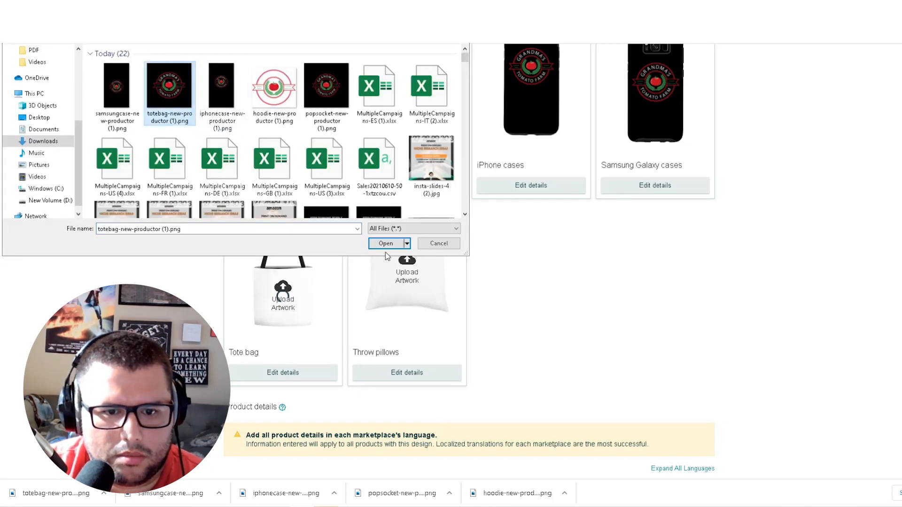
left_click(385, 243)
Review the available resize options and check the artwork previews across all product types.
scroll(818, 410, "up", 2)
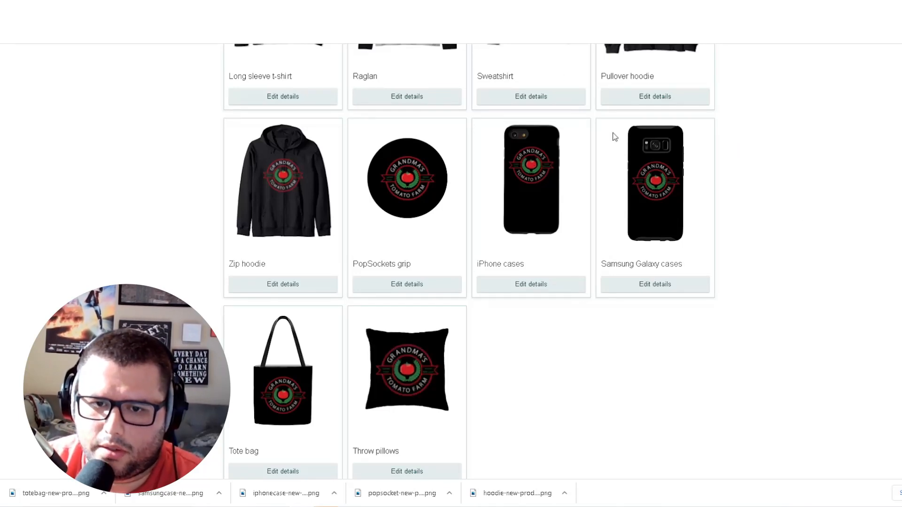
scroll(564, 282, "up", 10)
left_click(606, 180)
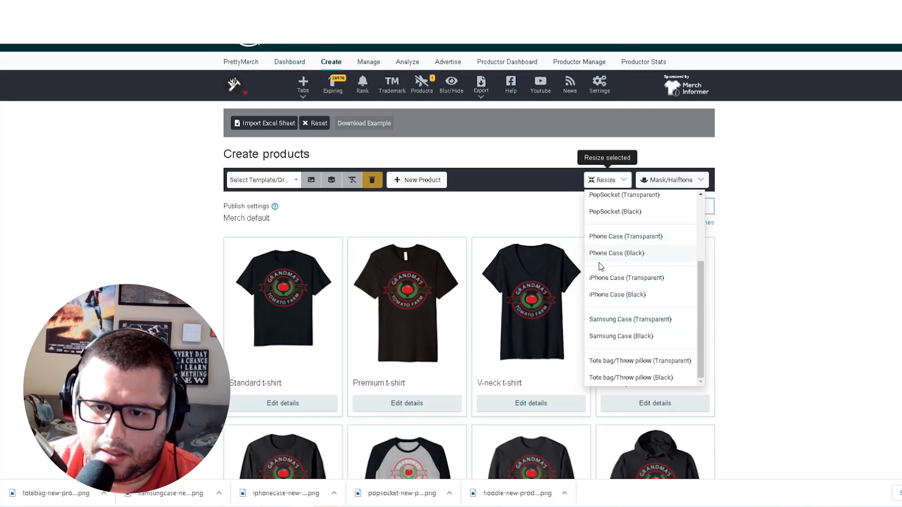
left_click(893, 305)
scroll(891, 338, "down", 5)
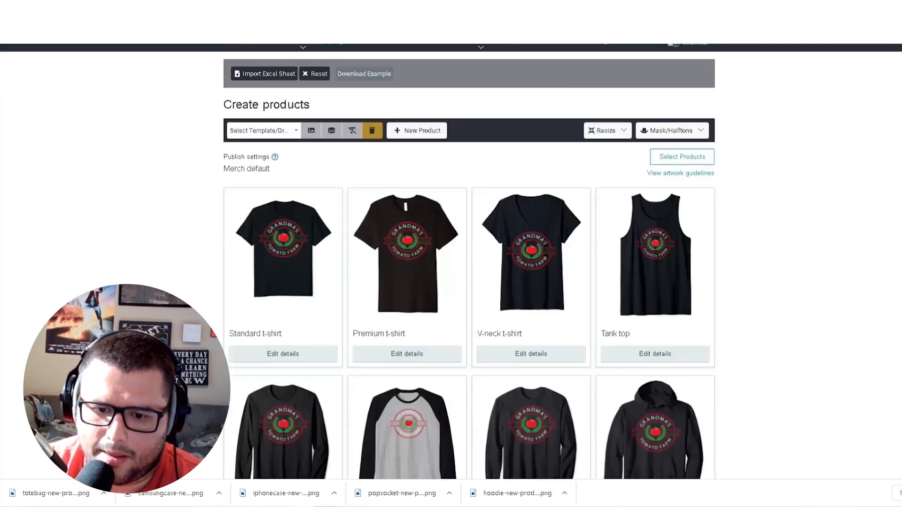
scroll(889, 377, "down", 1)
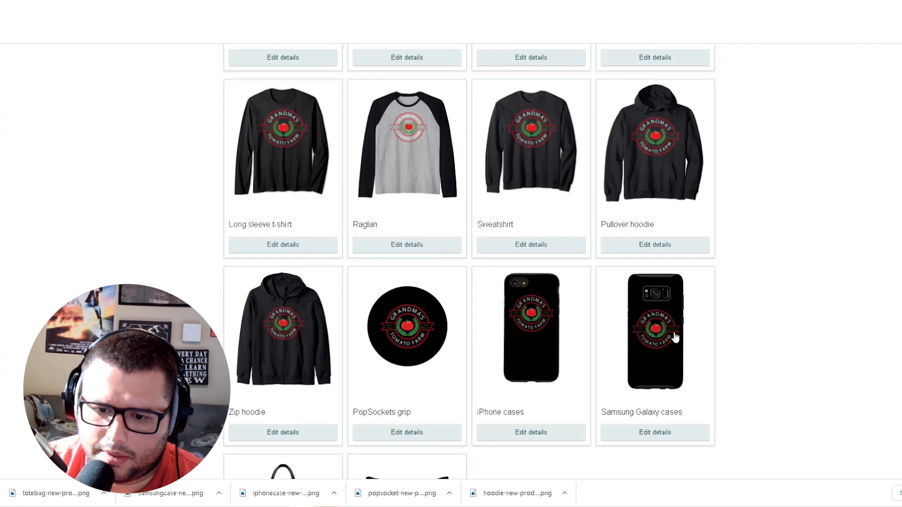
scroll(835, 346, "down", 4)
scroll(830, 361, "up", 9)
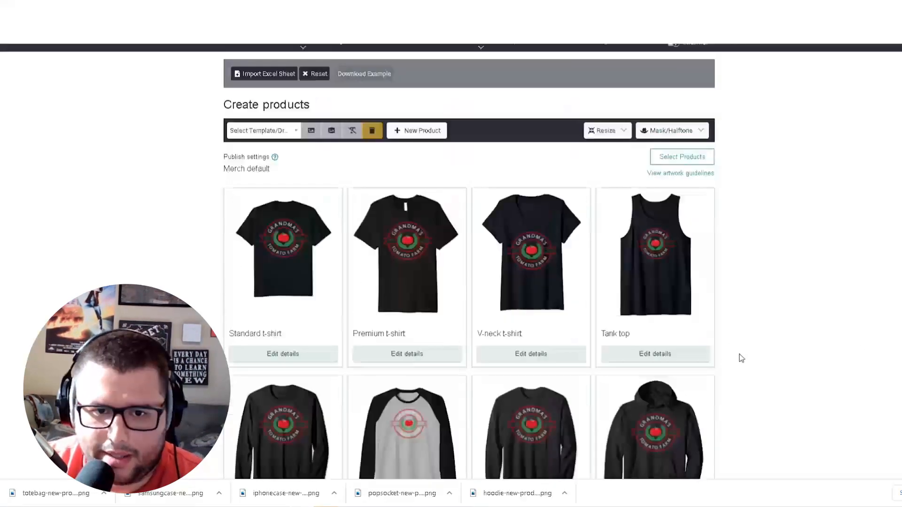
scroll(837, 318, "down", 4)
scroll(322, 276, "up", 2)
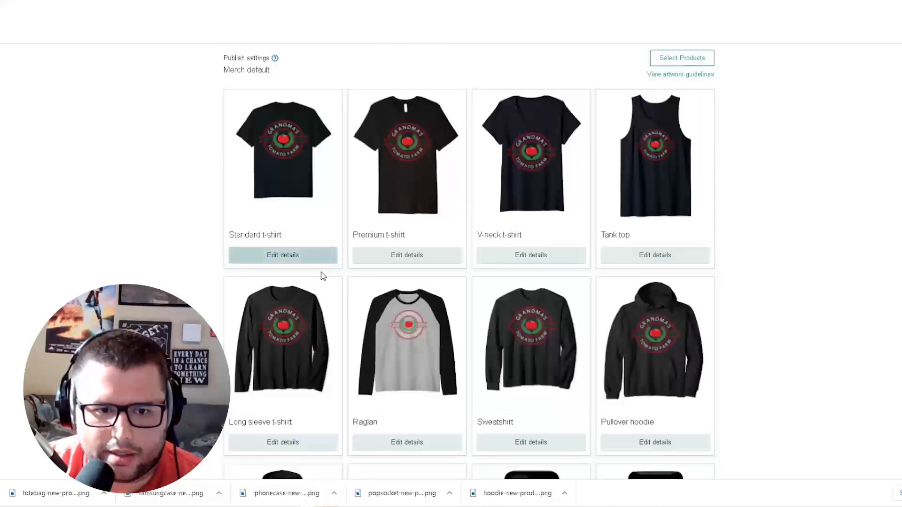
Select all dark colors for the Standard t-shirt, then exclude Cranberry, Red and the dark green.
left_click(334, 263)
scroll(777, 326, "down", 1)
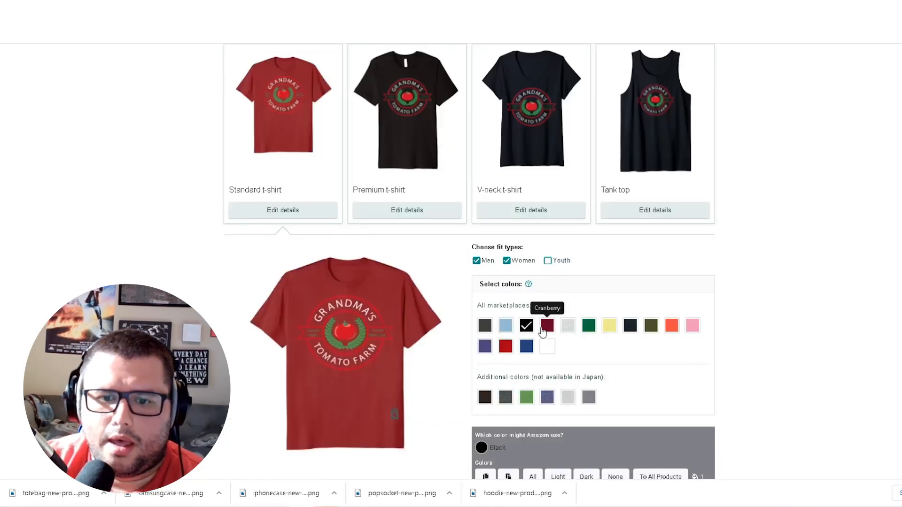
scroll(568, 399, "down", 1)
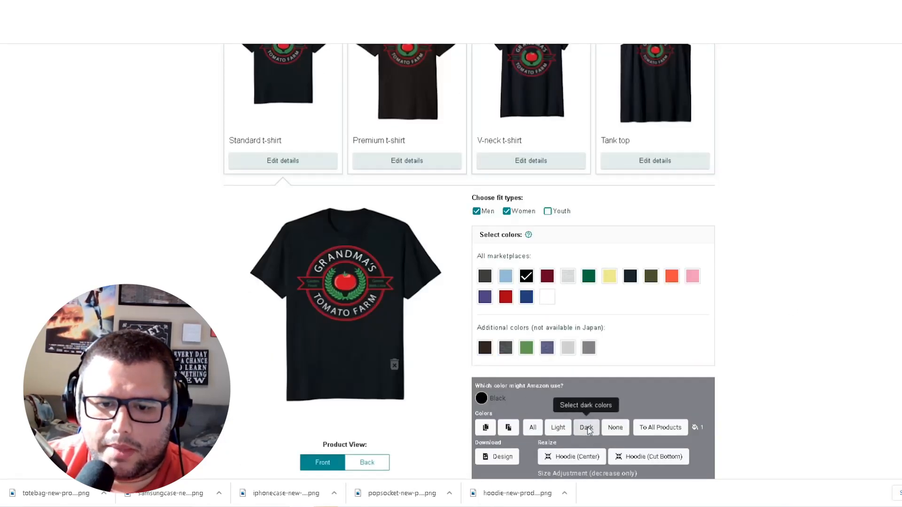
left_click(586, 427)
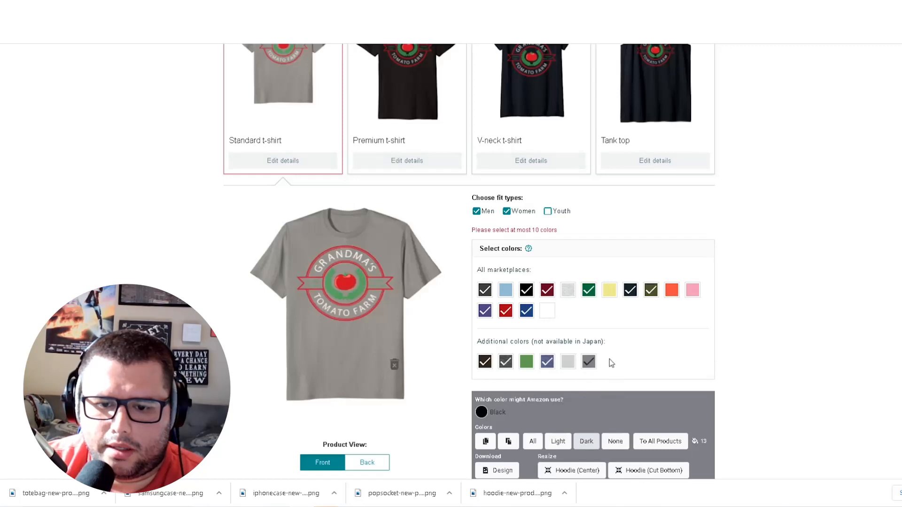
left_click(547, 291)
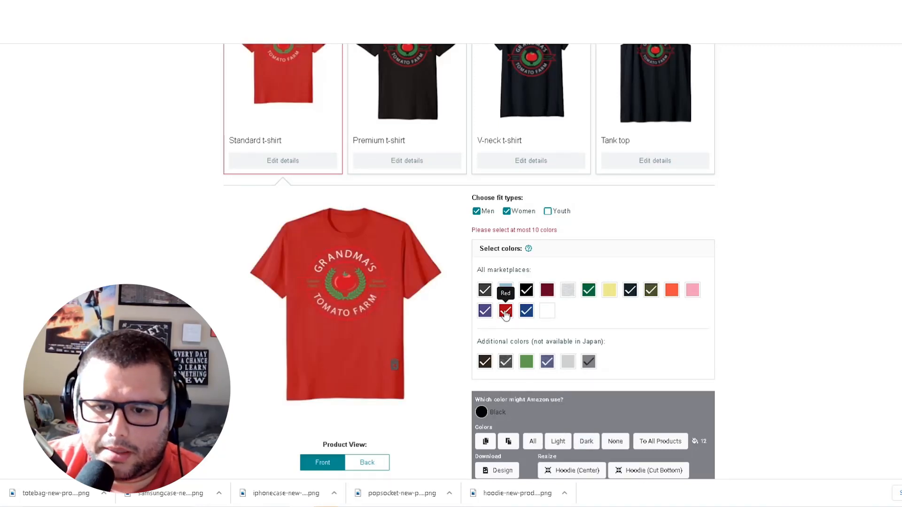
left_click(586, 292)
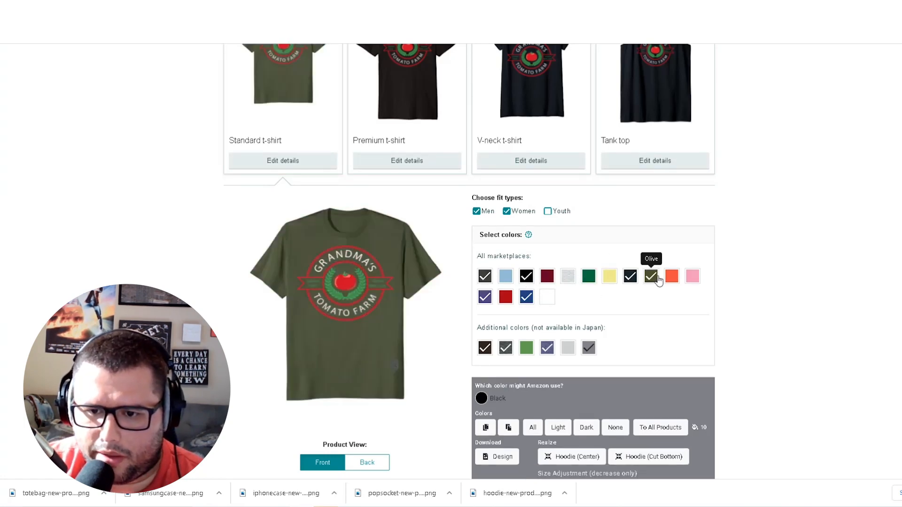
Try adding the Youth fit type to the Standard t-shirt and remove it again.
scroll(892, 307, "up", 2)
scroll(545, 338, "down", 1)
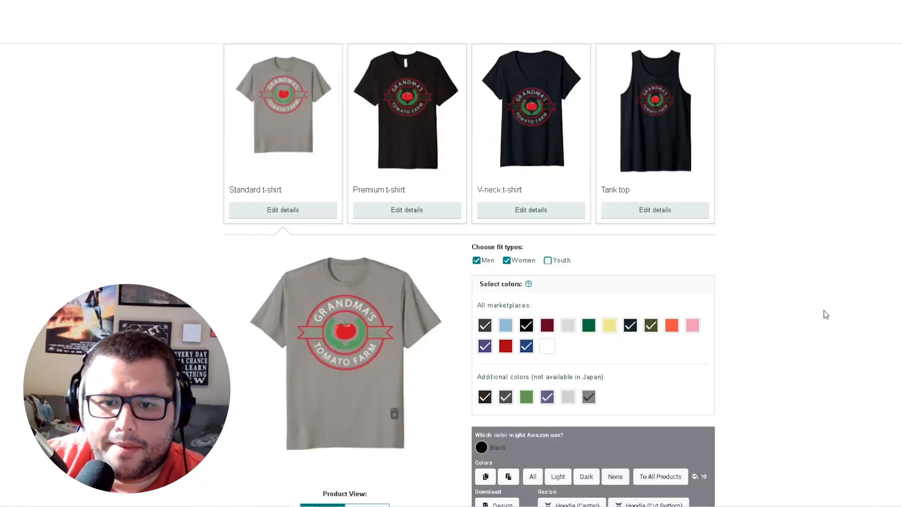
scroll(823, 312, "down", 1)
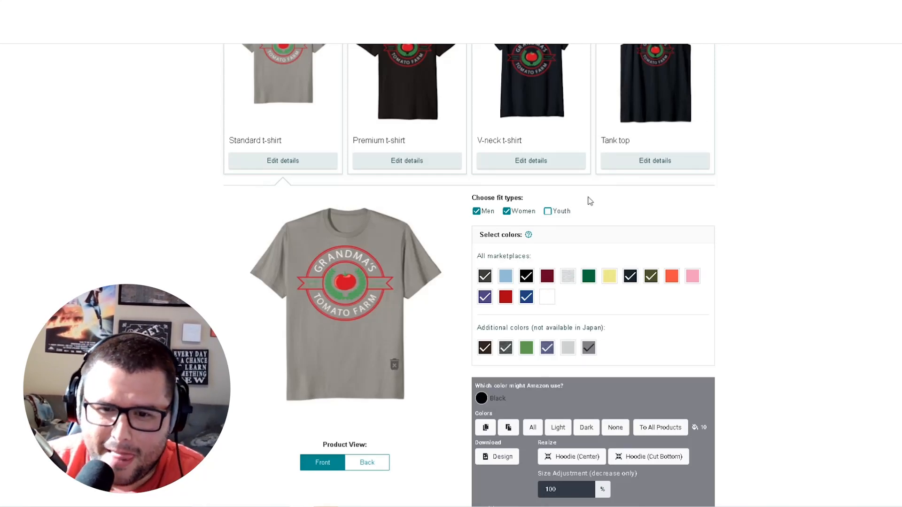
left_click(548, 211)
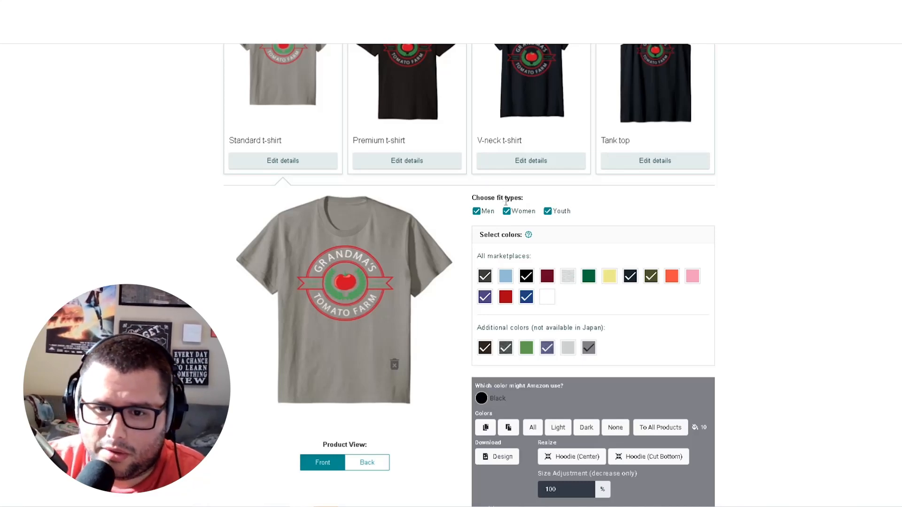
left_click(548, 212)
Check the fit type, color and price settings of the Premium t-shirt, V-neck t-shirt and Tank top.
left_click(388, 161)
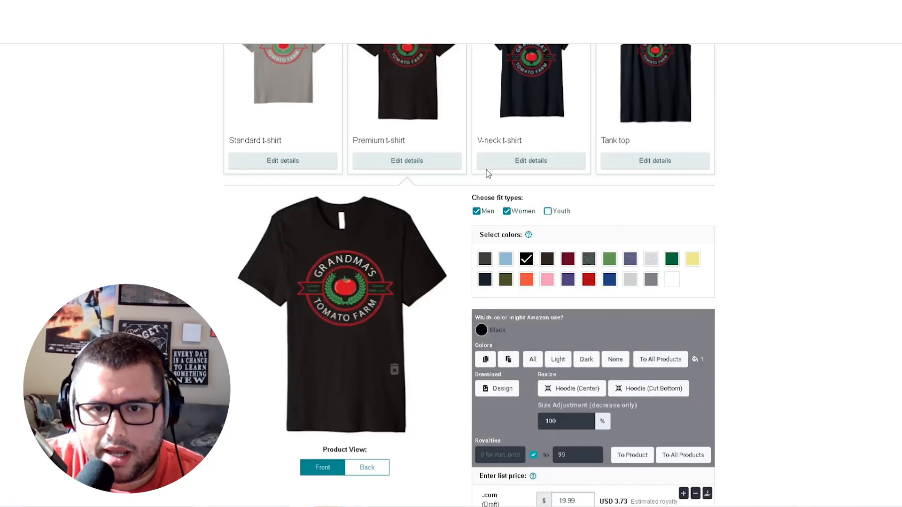
left_click(526, 162)
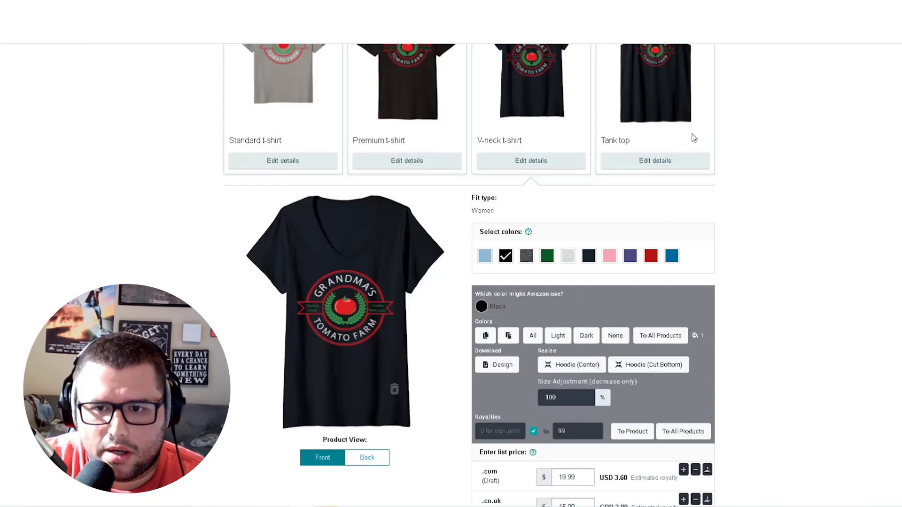
left_click(660, 160)
scroll(678, 205, "down", 2)
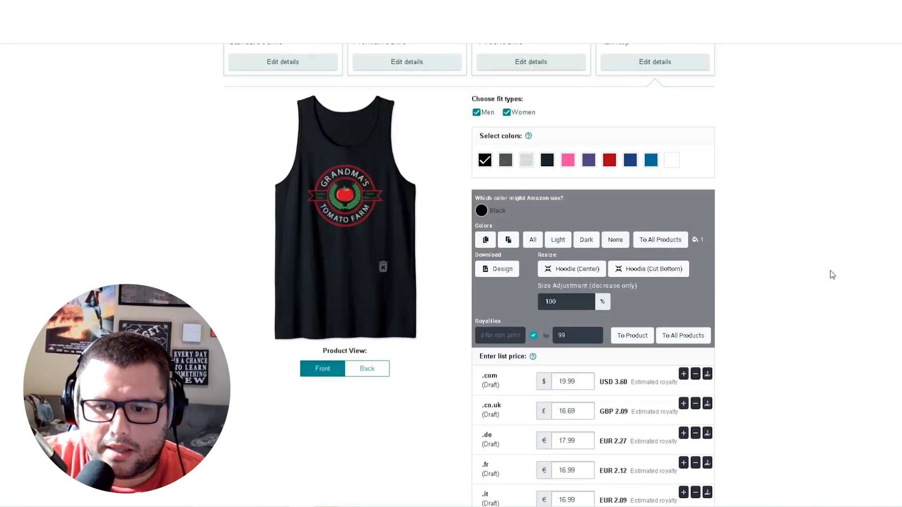
Set the Standard t-shirt's list prices to £18.95 for .co.uk and €19.95 for .de.
scroll(832, 278, "up", 3)
left_click(292, 211)
scroll(892, 324, "down", 4)
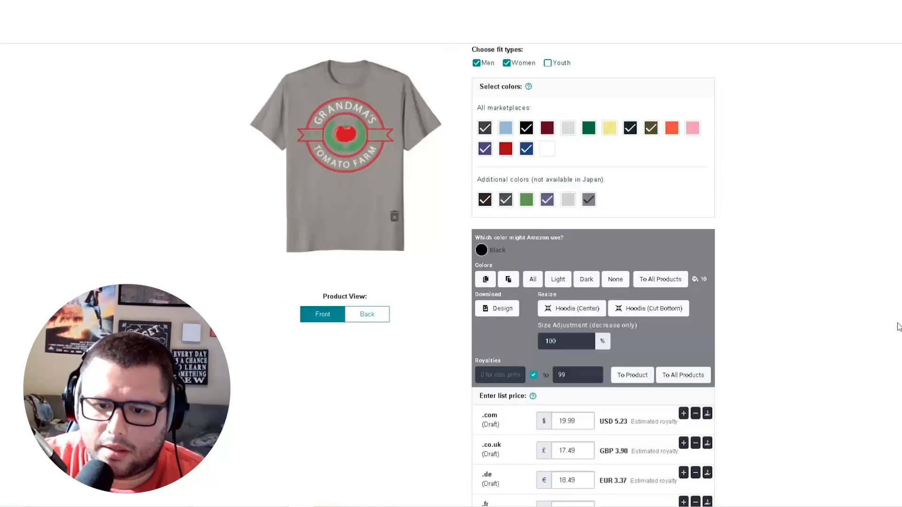
scroll(898, 327, "down", 1)
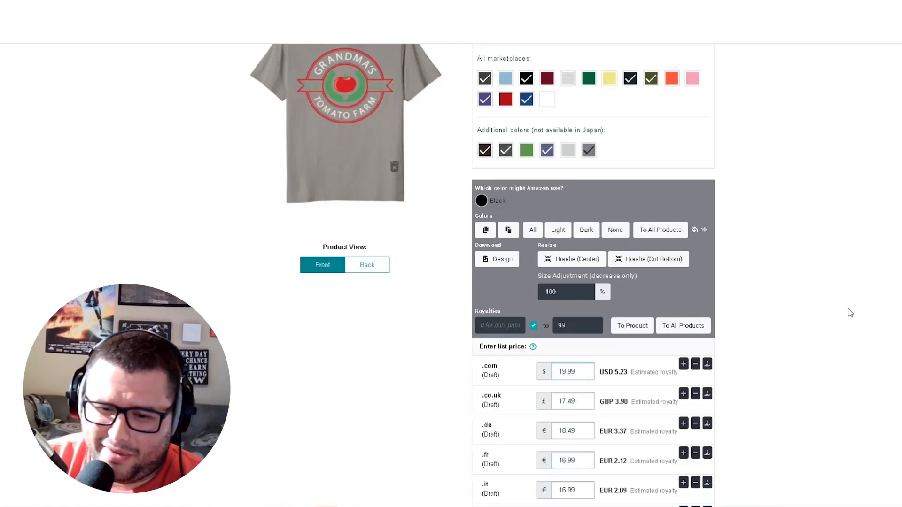
scroll(851, 312, "down", 1)
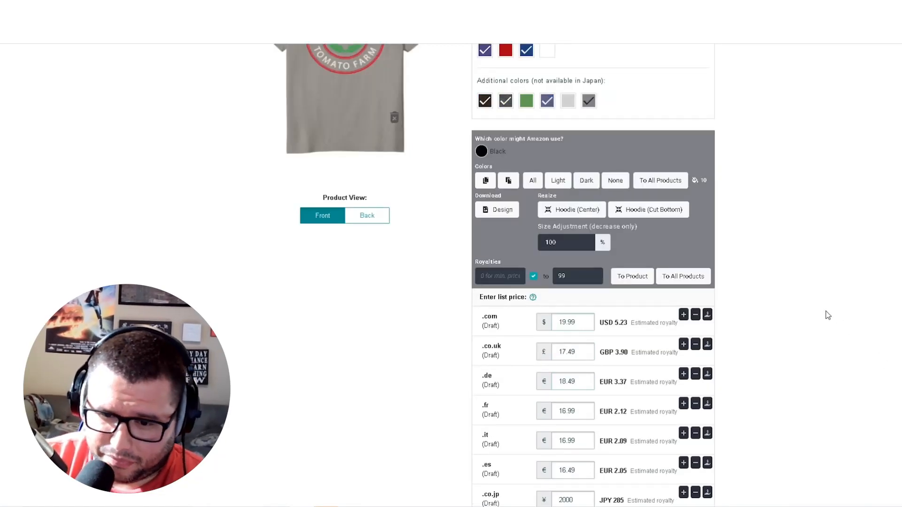
scroll(809, 297, "down", 1)
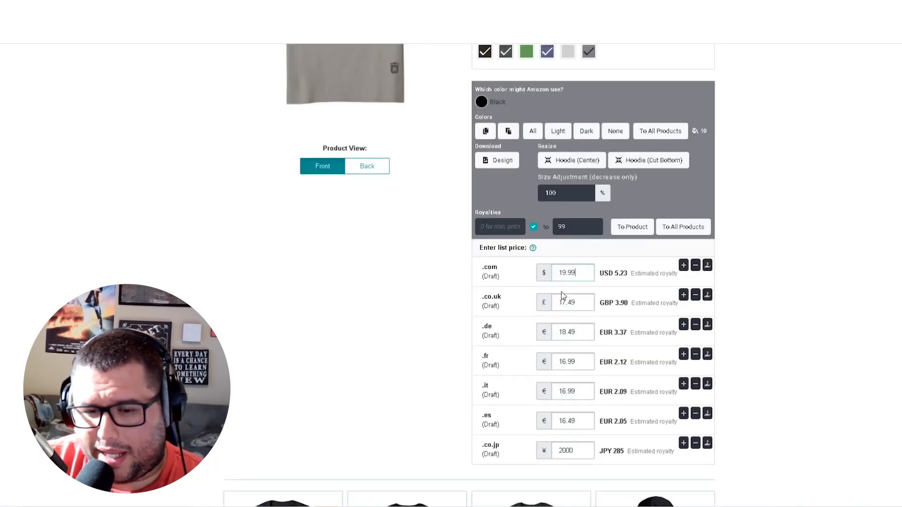
double_click(580, 306)
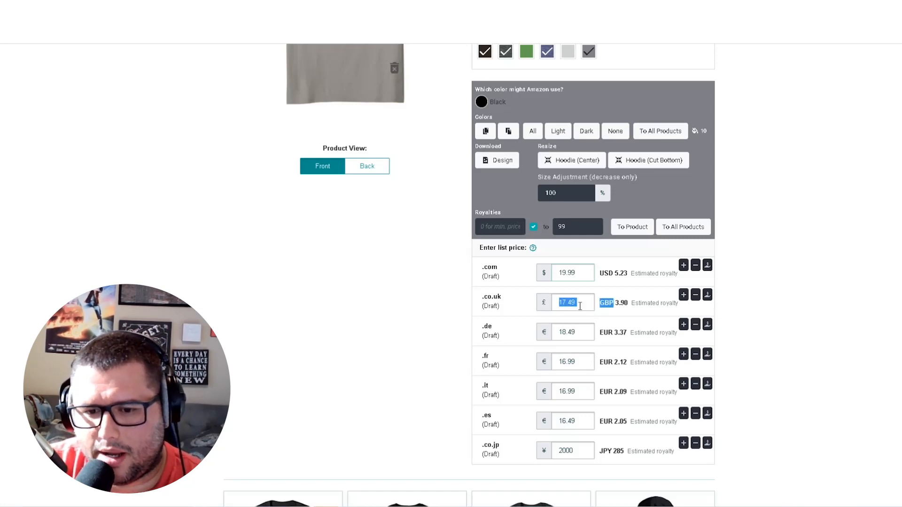
type("18")
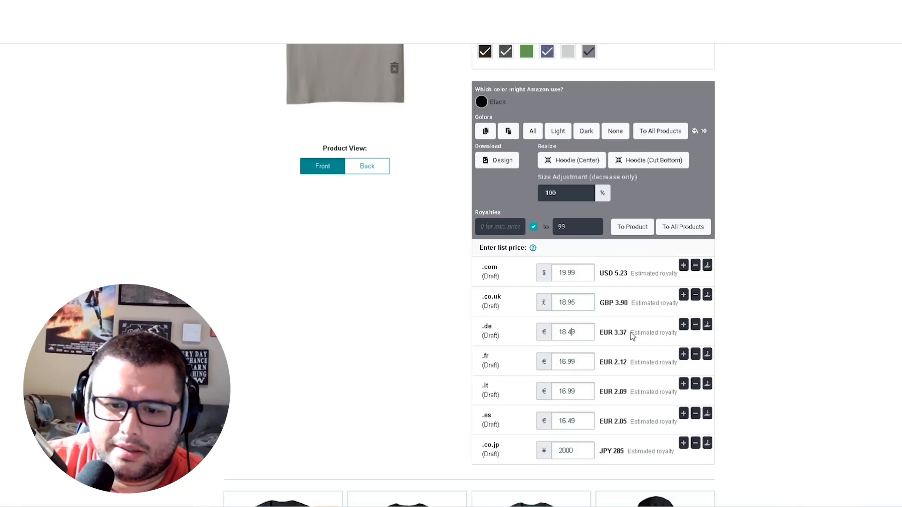
double_click(584, 329)
type("1")
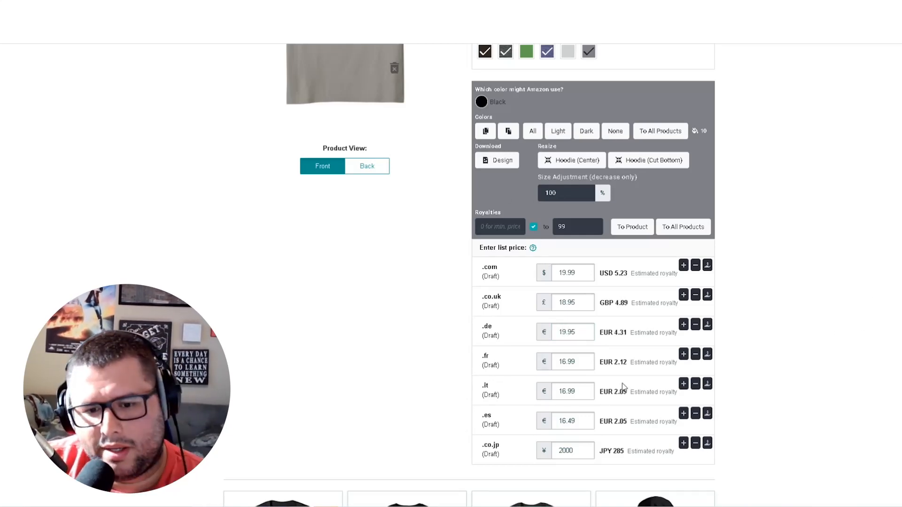
Set the Standard t-shirt's .fr list price to €19.94.
double_click(570, 365)
type("1289")
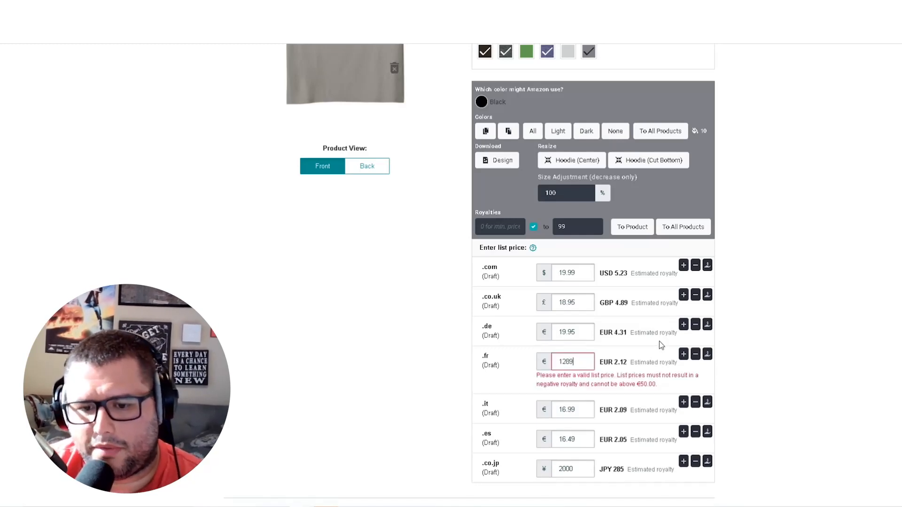
key("BackSpace")
key("BackSpace")
key("BackSpace")
type("9.95")
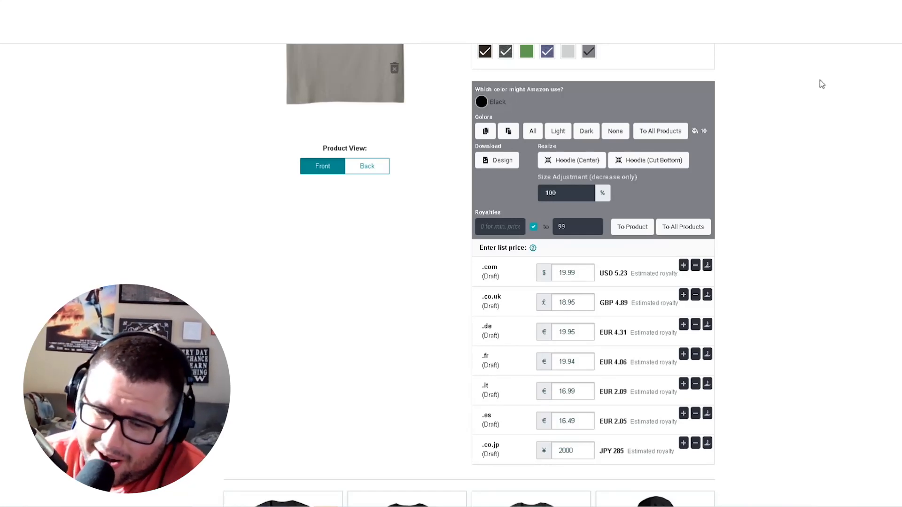
scroll(866, 212, "down", 6)
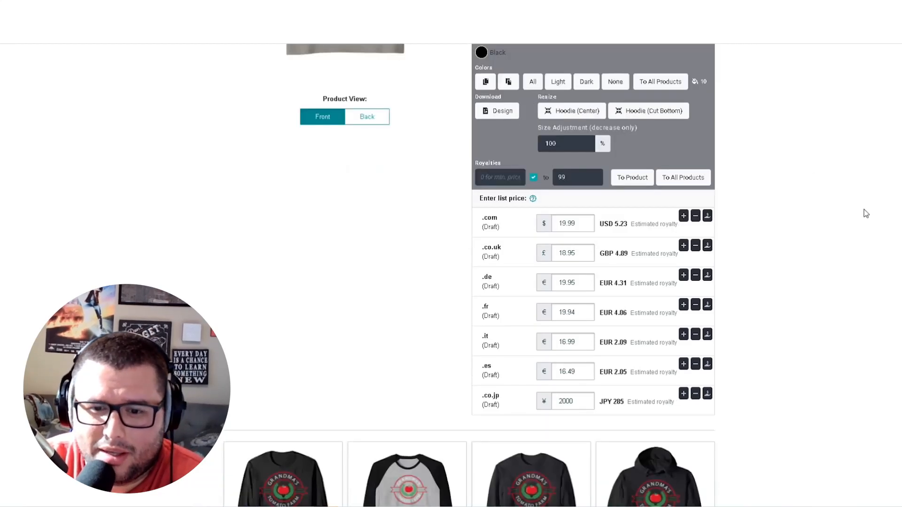
scroll(857, 228, "down", 2)
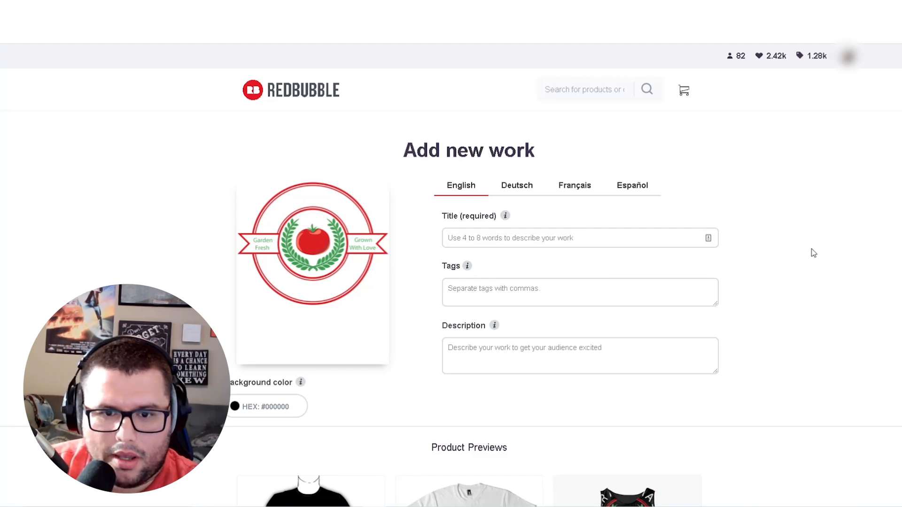
In Redbubble's Add new work form, enter the English title "Funny Gardener Grandma Tomato Farm".
scroll(846, 277, "down", 1)
scroll(888, 289, "up", 1)
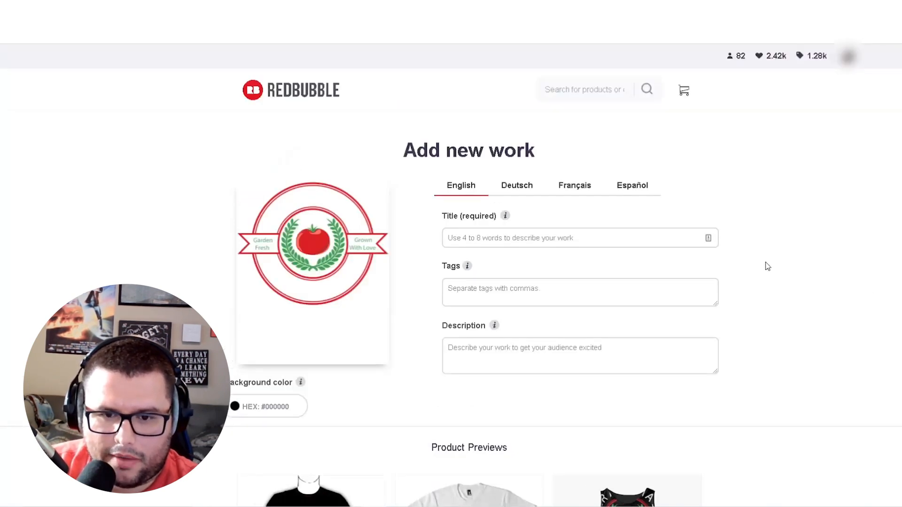
left_click(532, 237)
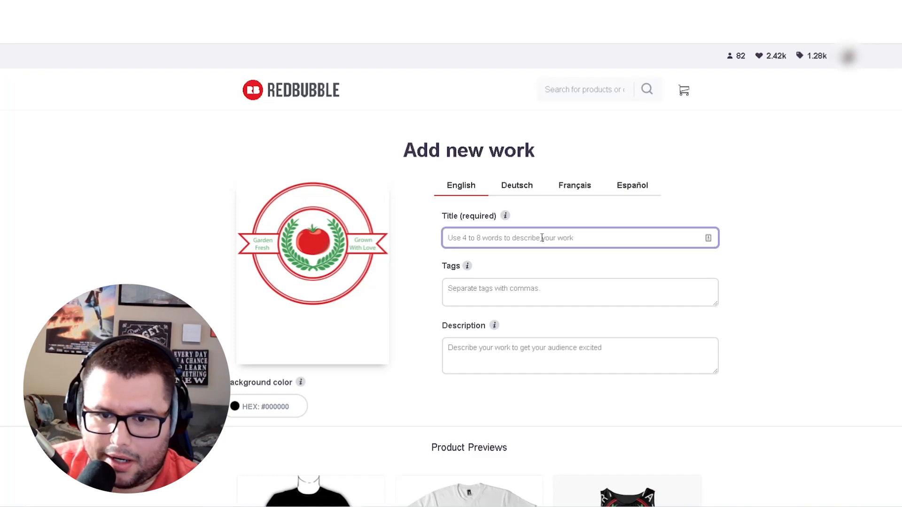
right_click(541, 238)
left_click(568, 313)
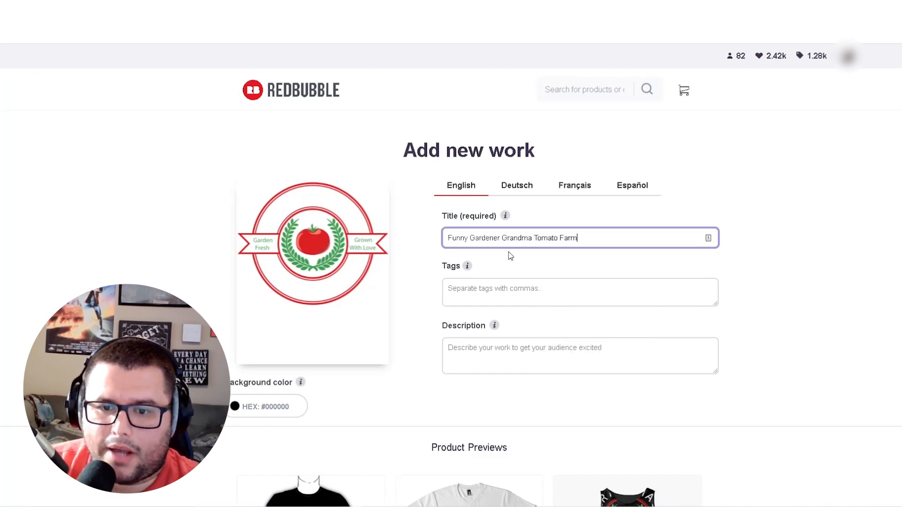
Switch to the Merch by Amazon listing to review its English product details, and return to the Redbubble form.
key("ctrl+shift+Tab")
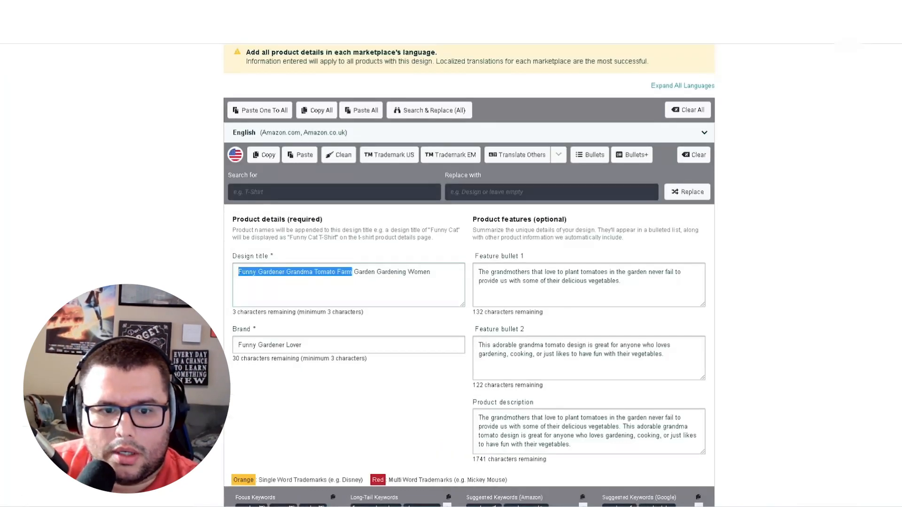
left_click(872, 347)
scroll(872, 346, "up", 5)
scroll(870, 442, "up", 5)
scroll(887, 430, "down", 10)
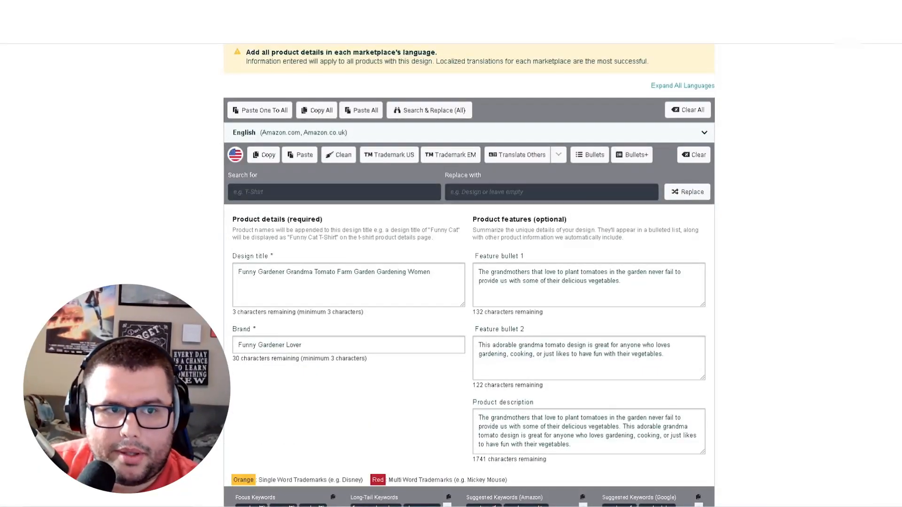
key("ctrl+Tab")
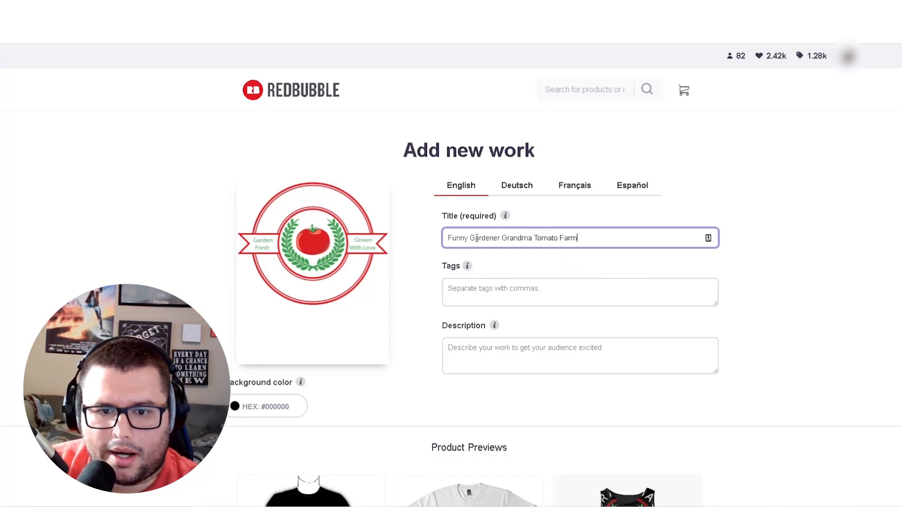
Cut the English title of the new Redbubble work and paste the same text back in.
triple_click(568, 238)
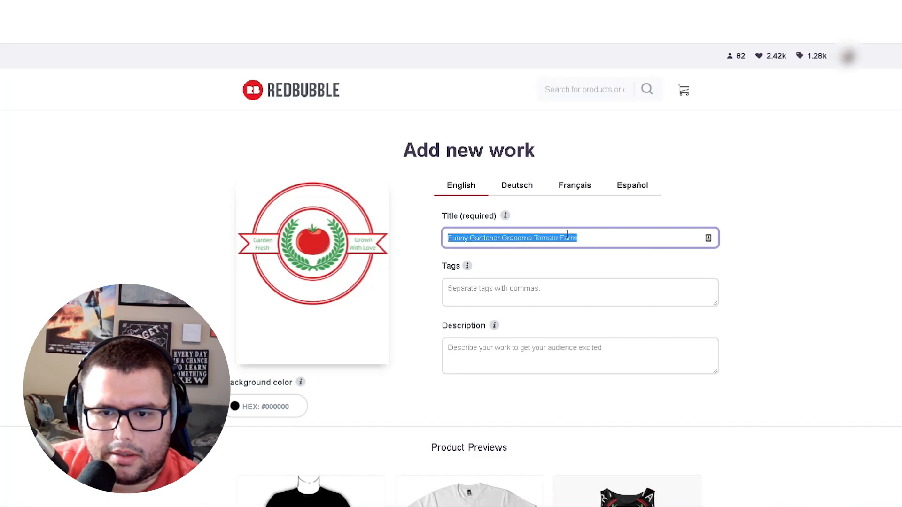
right_click(567, 236)
left_click(590, 259)
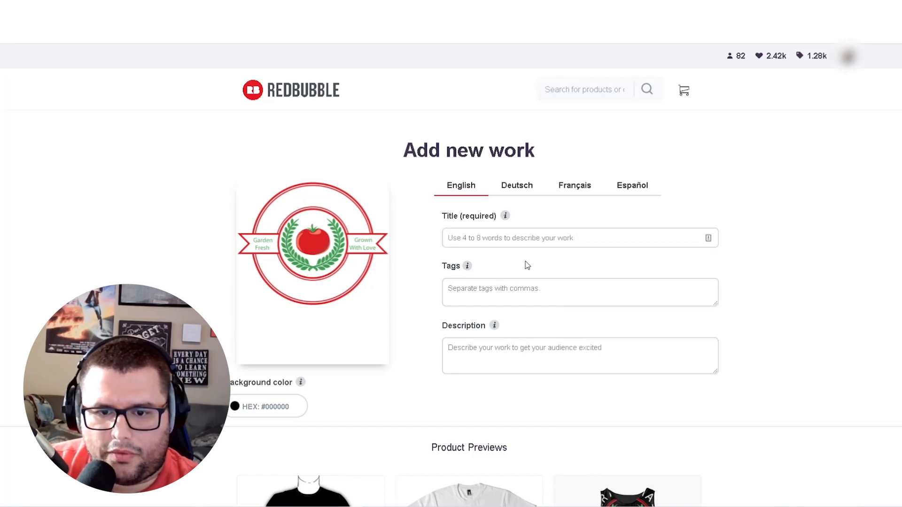
left_click(512, 238)
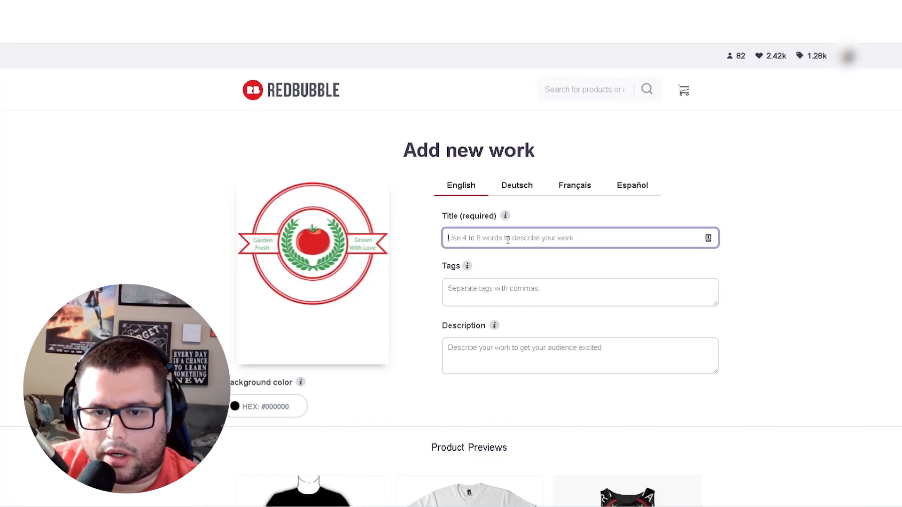
right_click(510, 240)
left_click(528, 314)
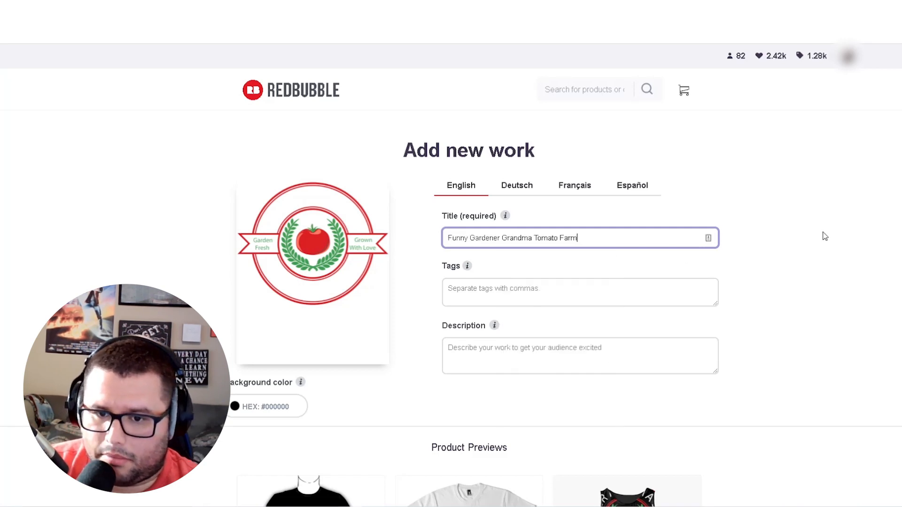
left_click(805, 235)
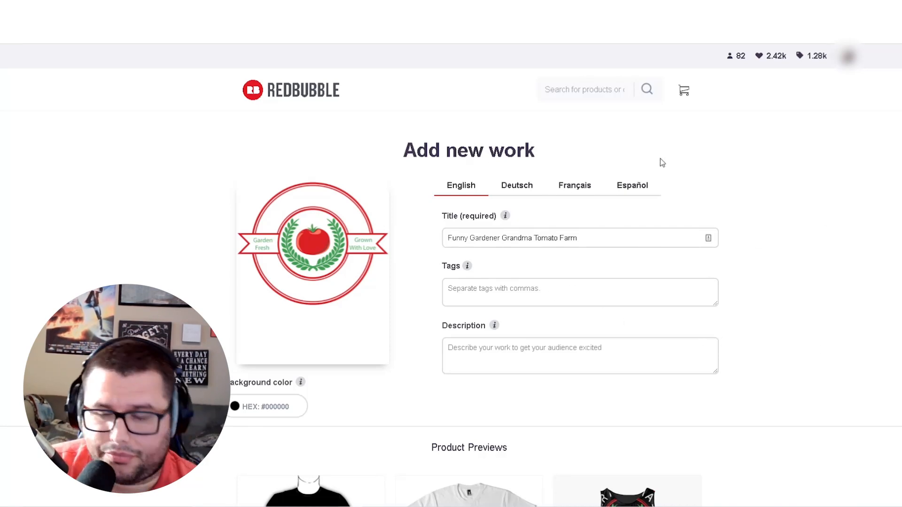
Go back to Redbubble's "grandma garden" search results and dismiss the survey invitation.
left_click(151, 11)
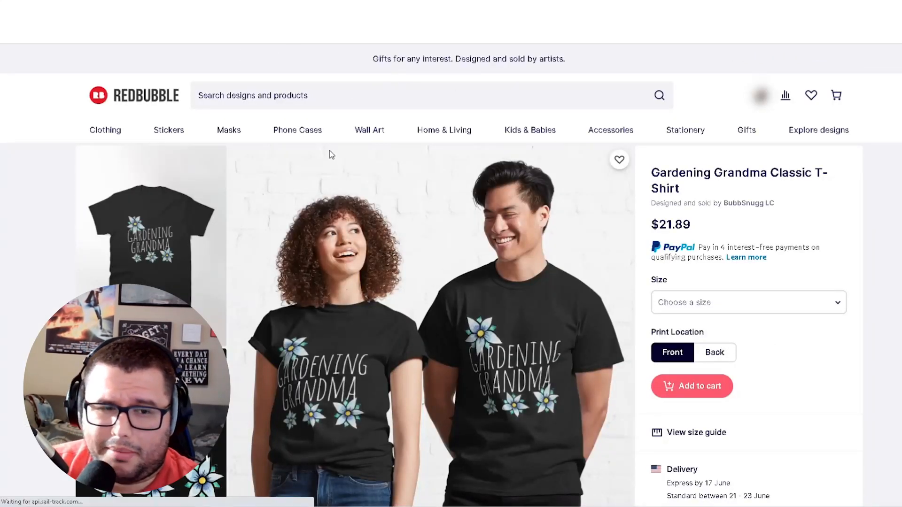
key("alt+Left")
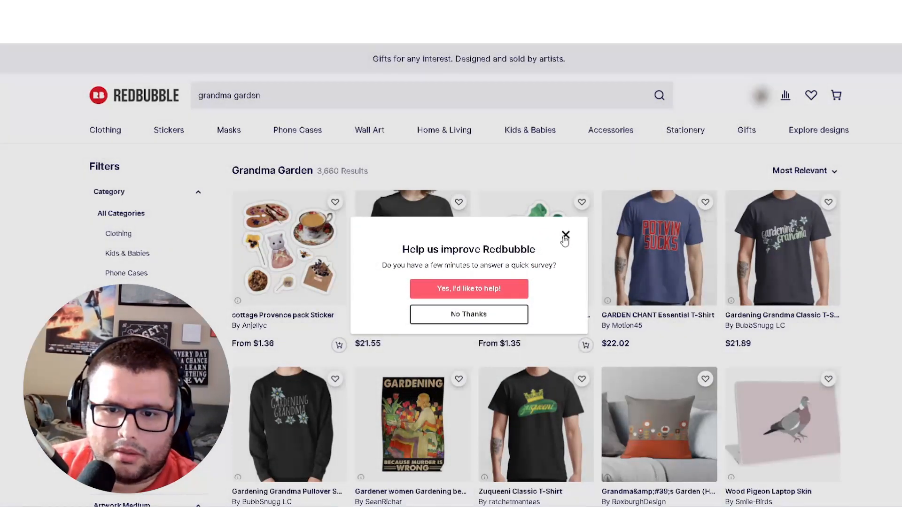
left_click(565, 237)
Examine the designs in the "grandma garden" results and the related search terms beneath them.
scroll(555, 263, "down", 4)
scroll(659, 237, "up", 1)
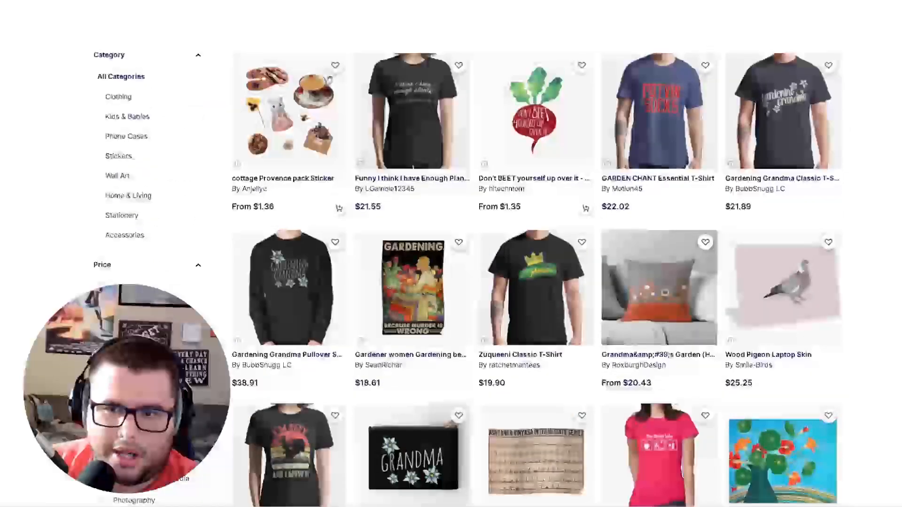
scroll(659, 263, "down", 1)
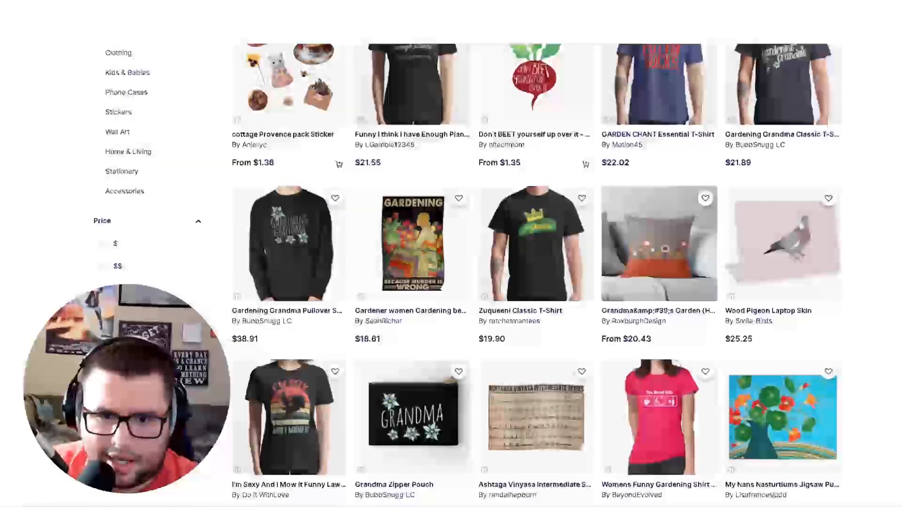
scroll(537, 276, "down", 3)
scroll(537, 275, "up", 3)
scroll(537, 276, "down", 11)
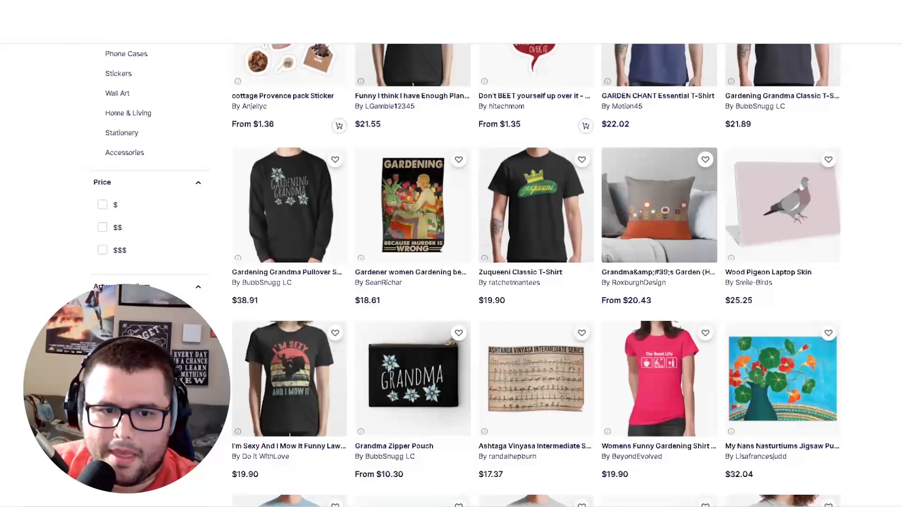
scroll(451, 275, "down", 15)
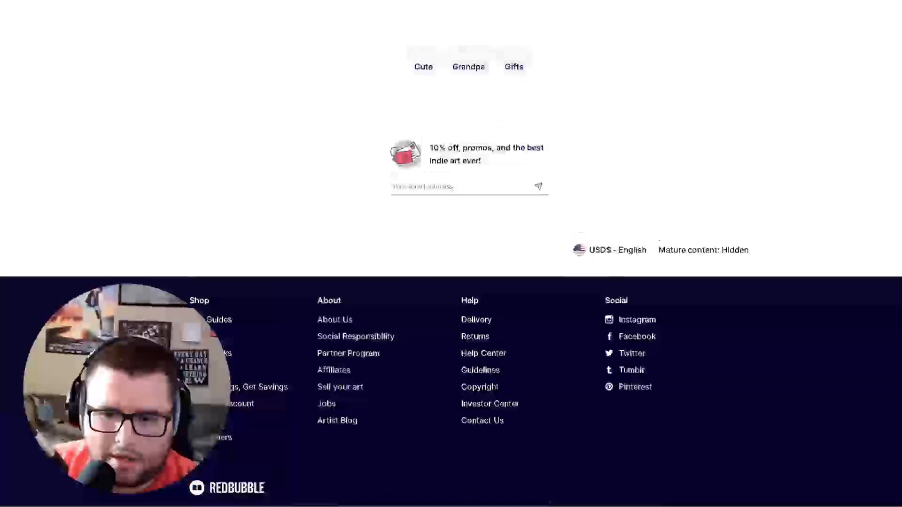
scroll(451, 274, "up", 5)
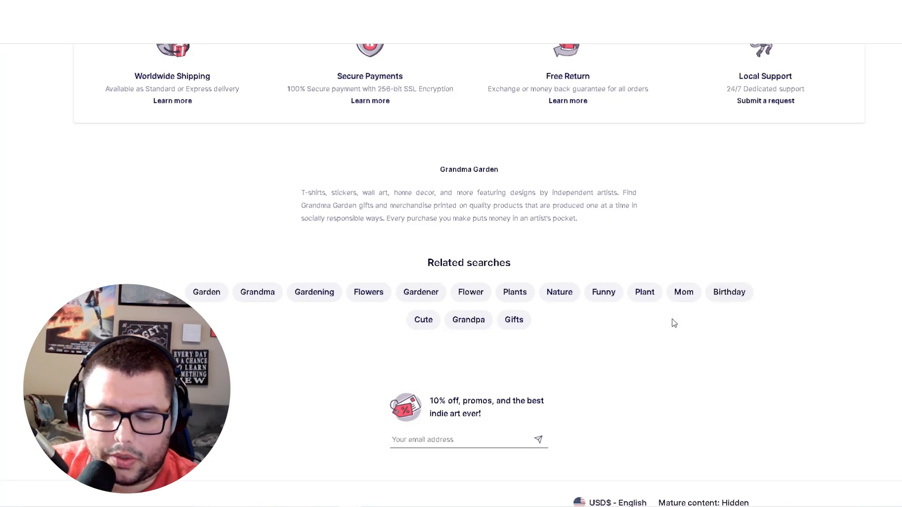
scroll(673, 328, "up", 15)
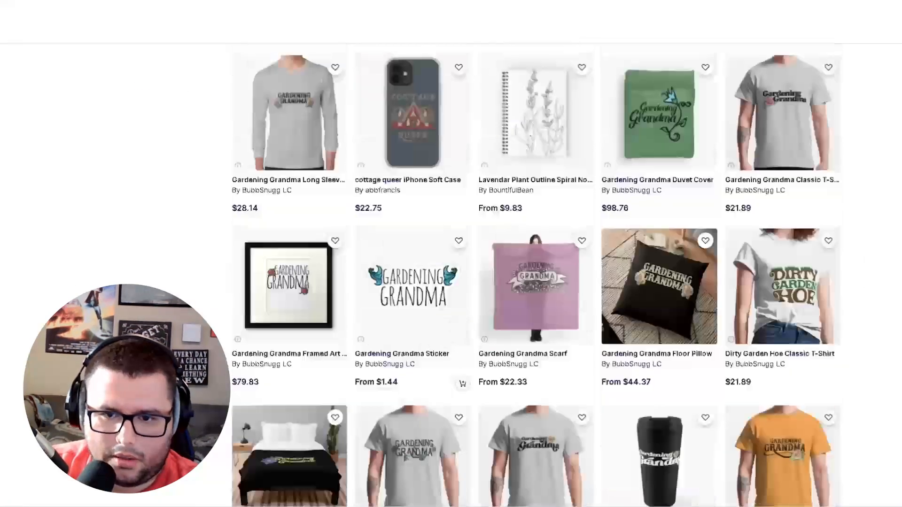
scroll(655, 379, "down", 15)
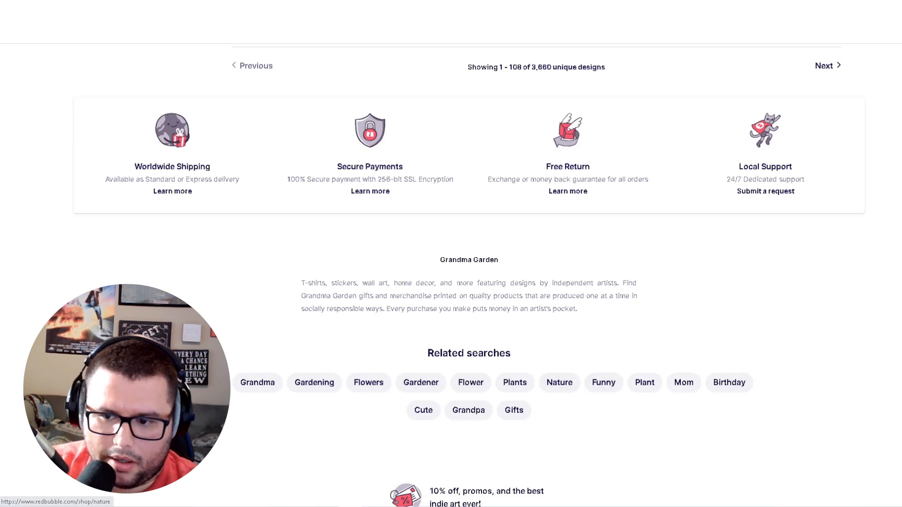
scroll(451, 273, "down", 5)
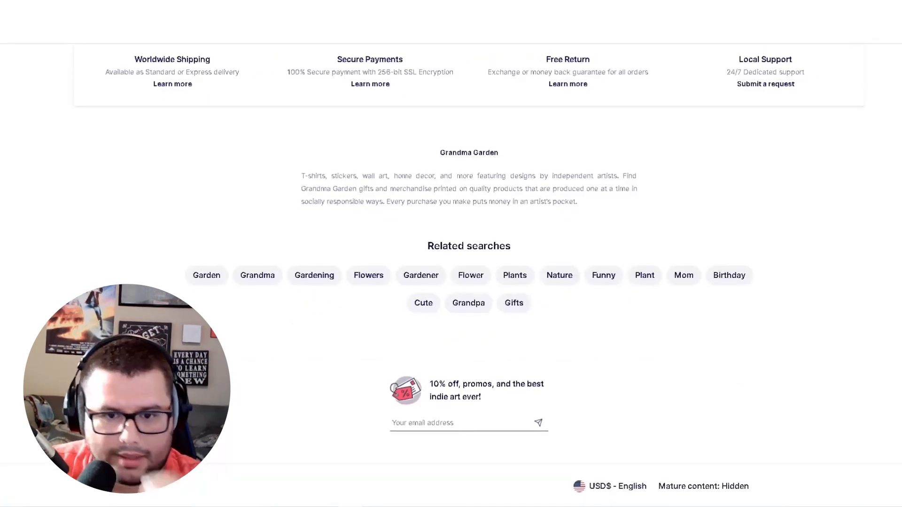
Look through the "grandma garden" results again and open the Gardening Grandma Pullover Sweatshirt in a separate tab.
scroll(81, 46, "up", 1)
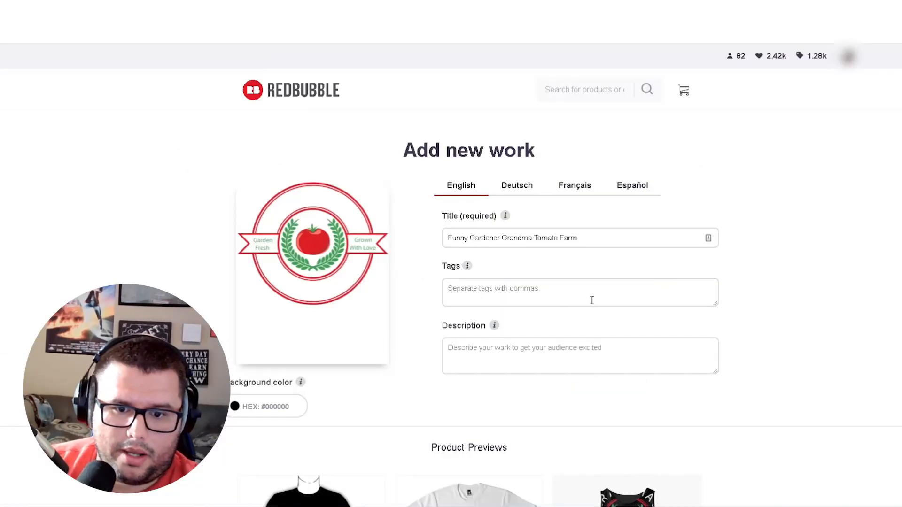
left_click(554, 294)
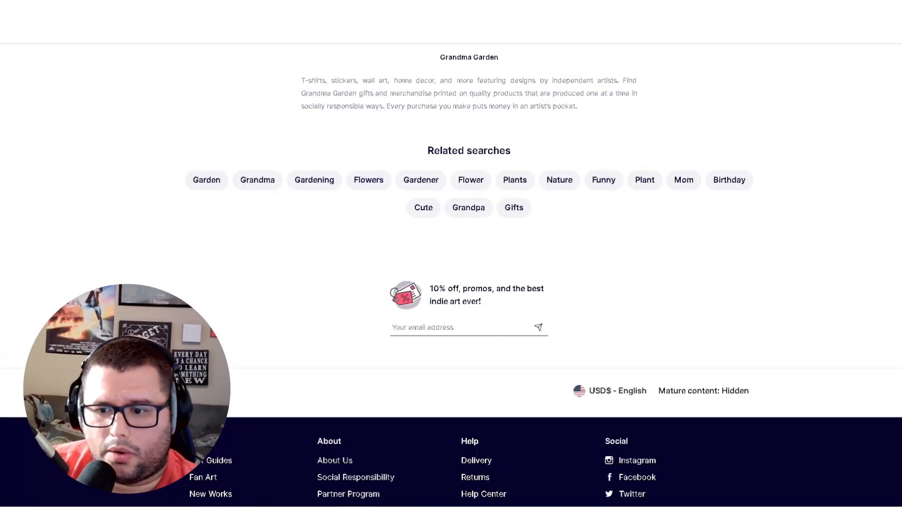
scroll(535, 282, "up", 15)
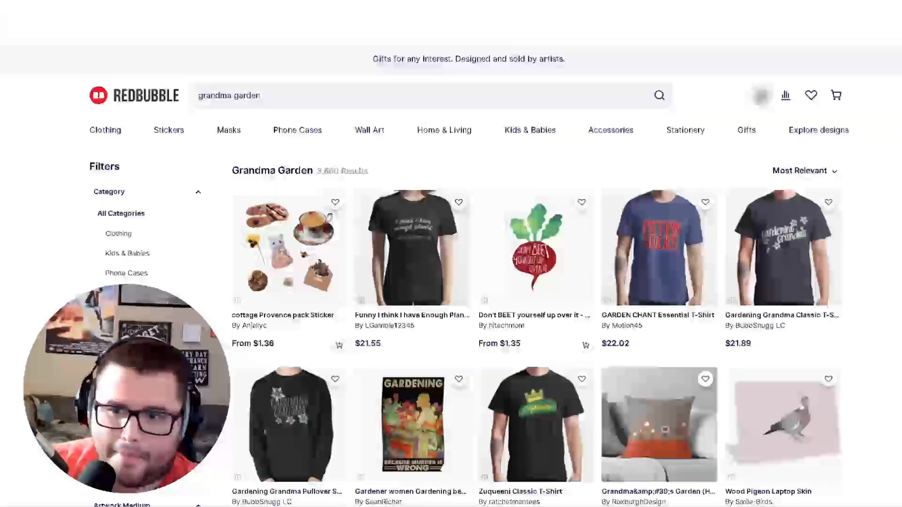
scroll(325, 229, "down", 5)
scroll(325, 228, "up", 5)
scroll(325, 229, "down", 3)
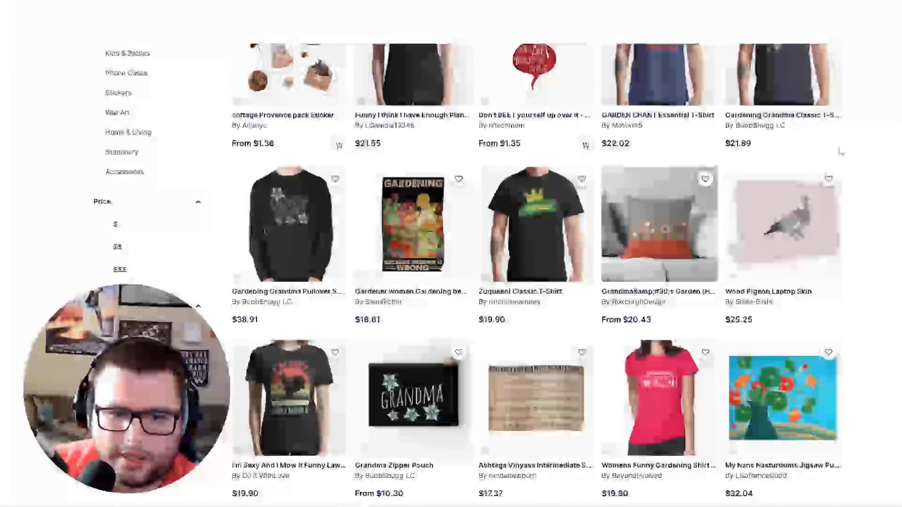
scroll(325, 229, "up", 3)
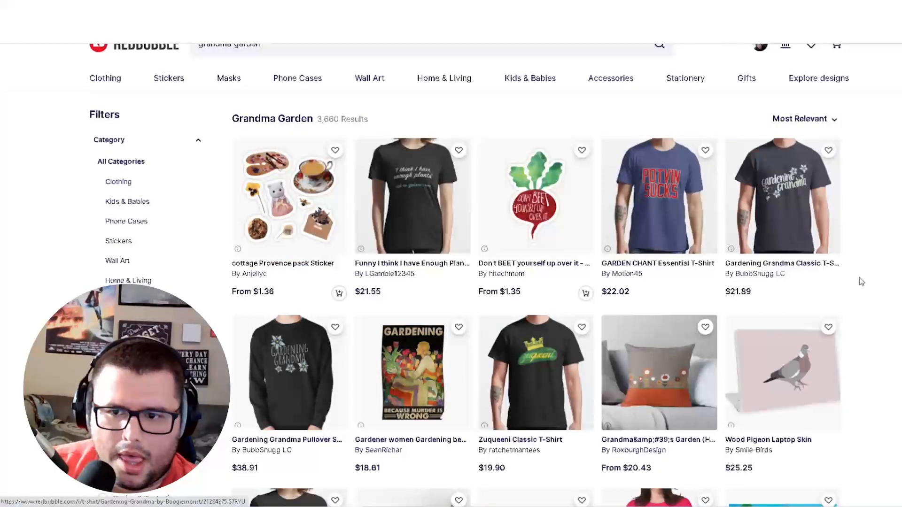
middle_click(297, 392)
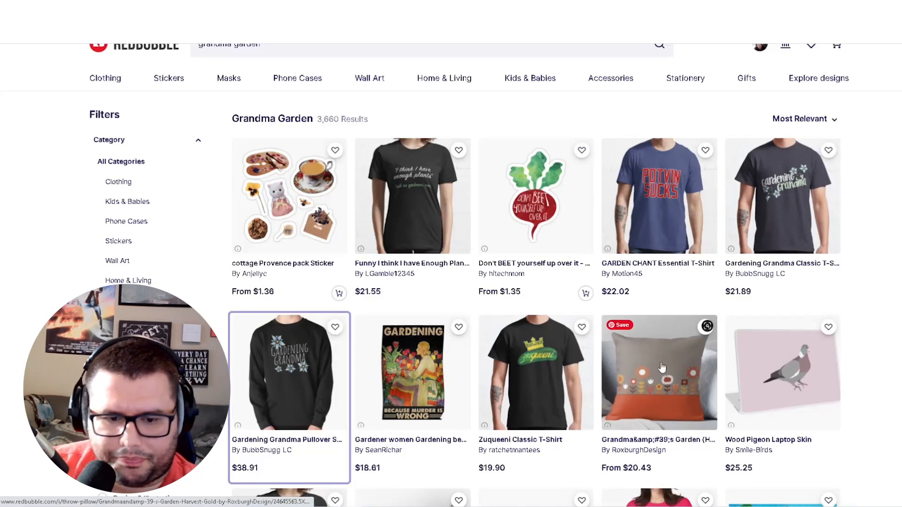
key("ctrl+Tab")
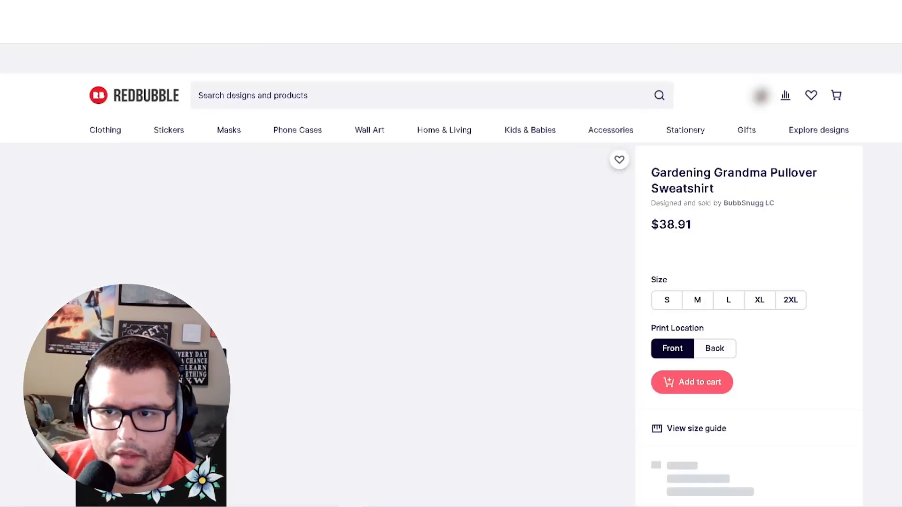
Examine the Gardening Grandma sweatshirt's page, including the artist's other works, similar designs and the tags listed beneath them.
scroll(745, 273, "down", 5)
scroll(451, 273, "down", 10)
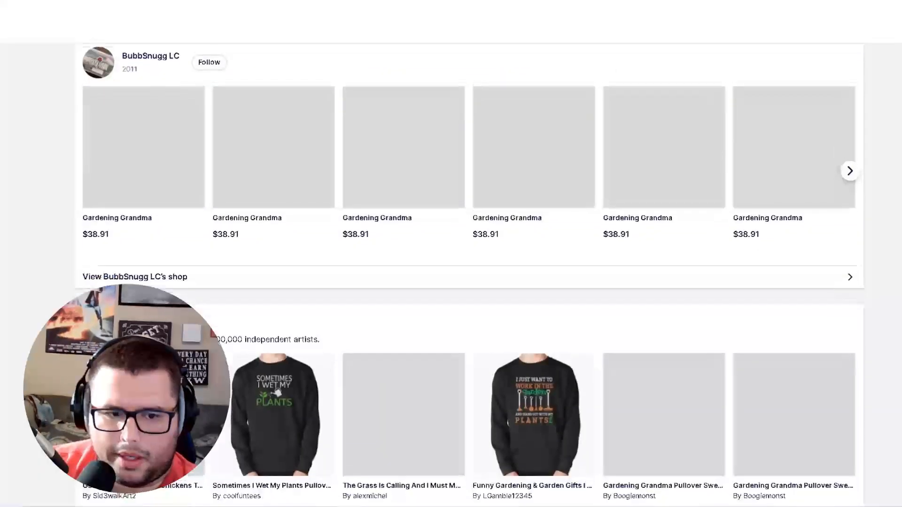
scroll(166, 272, "up", 8)
scroll(165, 272, "down", 4)
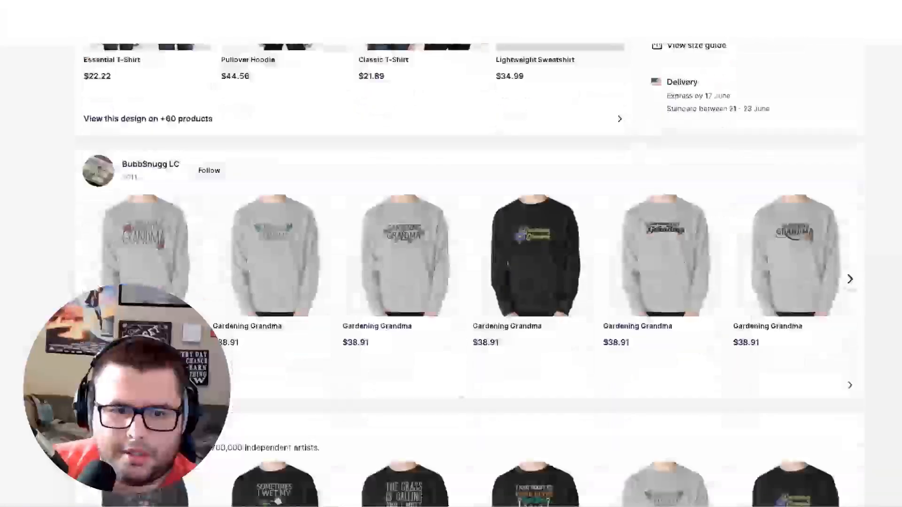
scroll(856, 301, "down", 5)
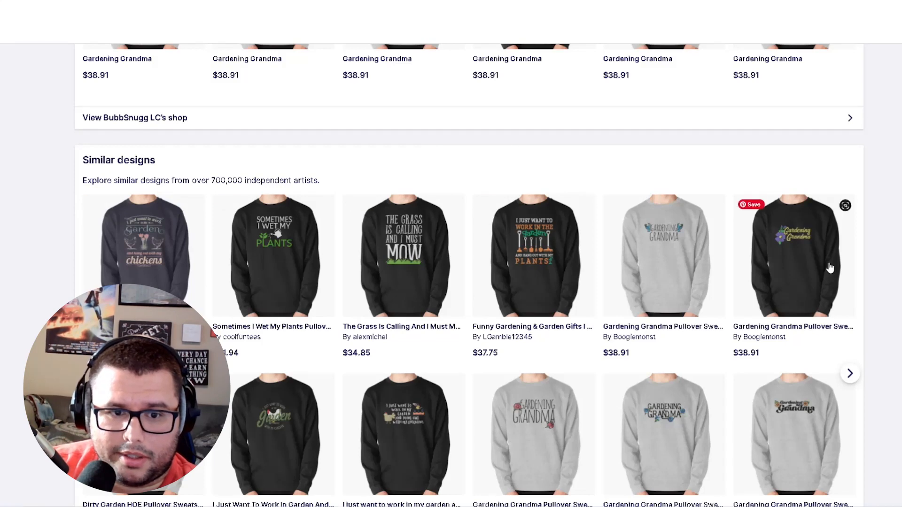
scroll(799, 272, "down", 2)
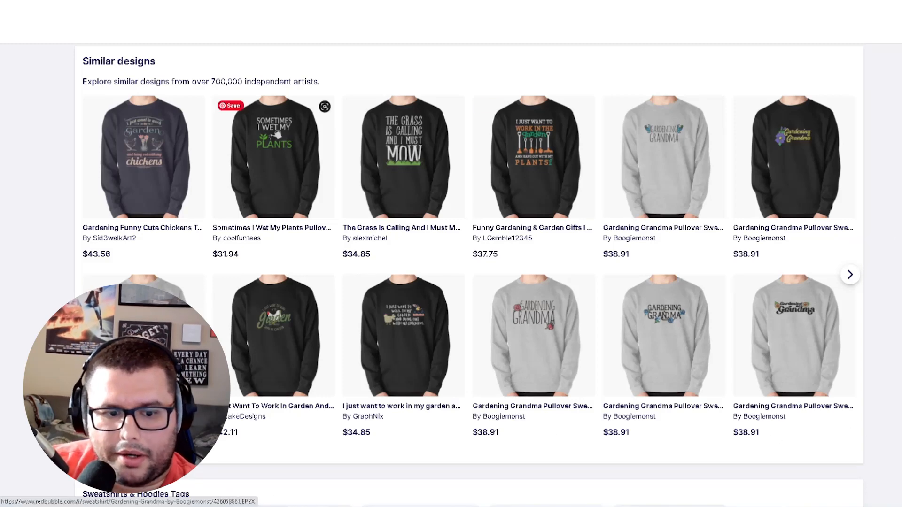
scroll(93, 207, "down", 4)
scroll(750, 316, "down", 1)
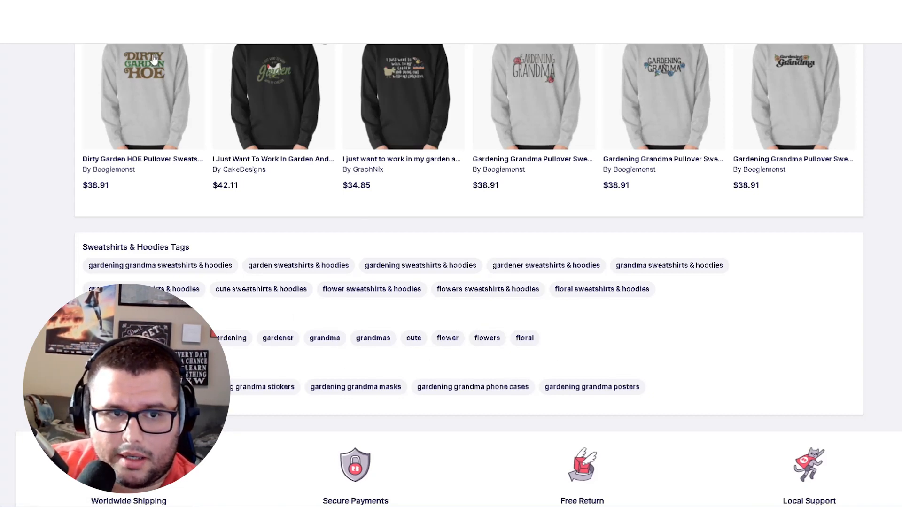
Return to the new work form and copy "Funny Gardener" from the title into the English tags.
left_click(127, 9)
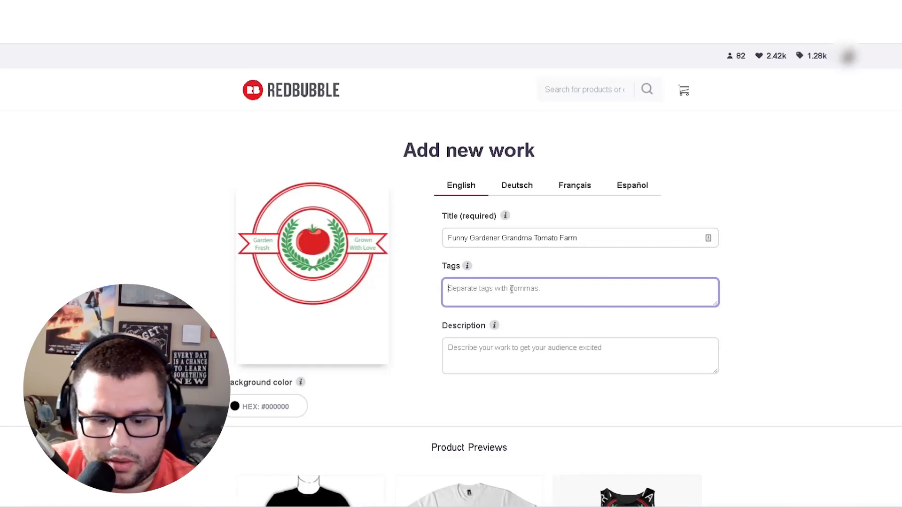
left_click(501, 238)
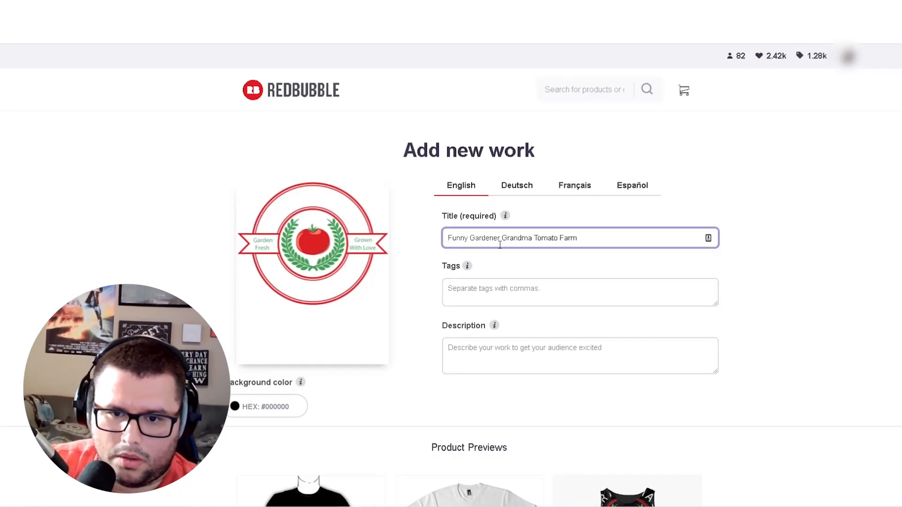
left_click_drag(501, 244, 444, 238)
key("ctrl+c")
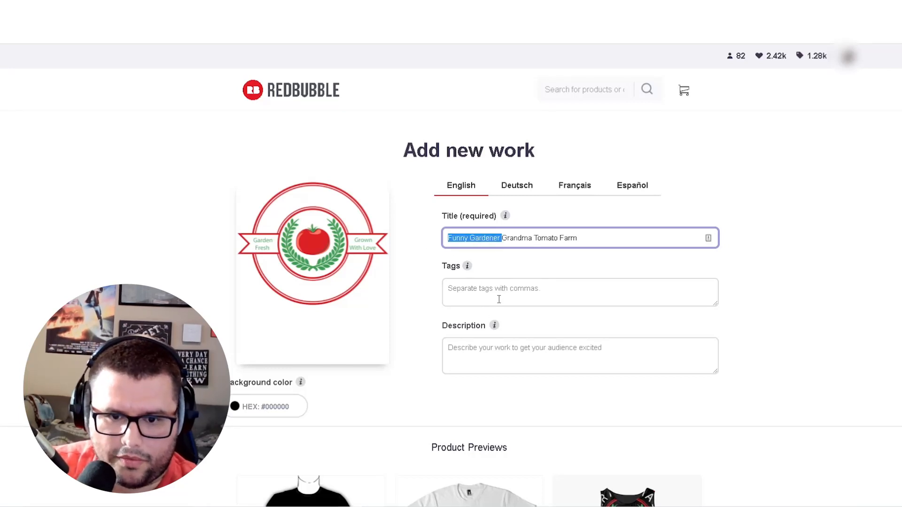
left_click(498, 289)
key("ctrl+v")
Add "Grandma Tomato" from the title as a second, comma-separated tag.
left_click_drag(502, 238, 555, 235)
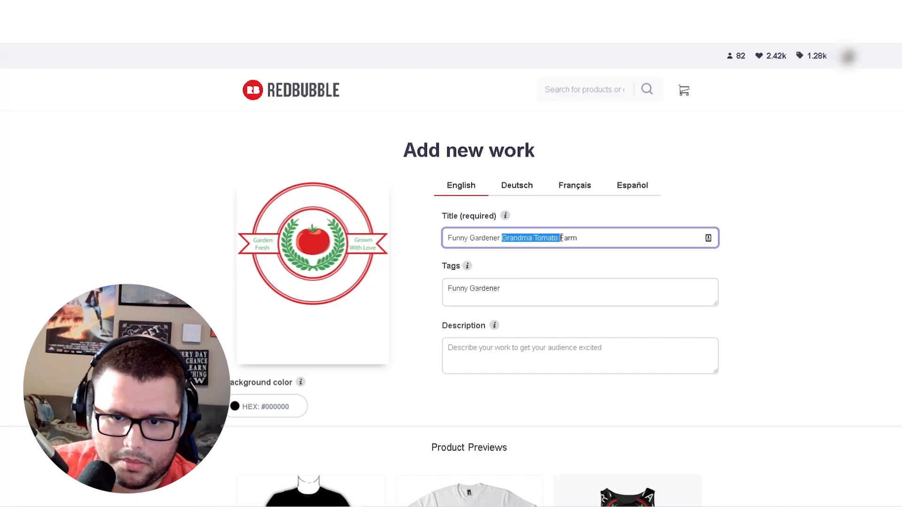
left_click(529, 293)
type(",")
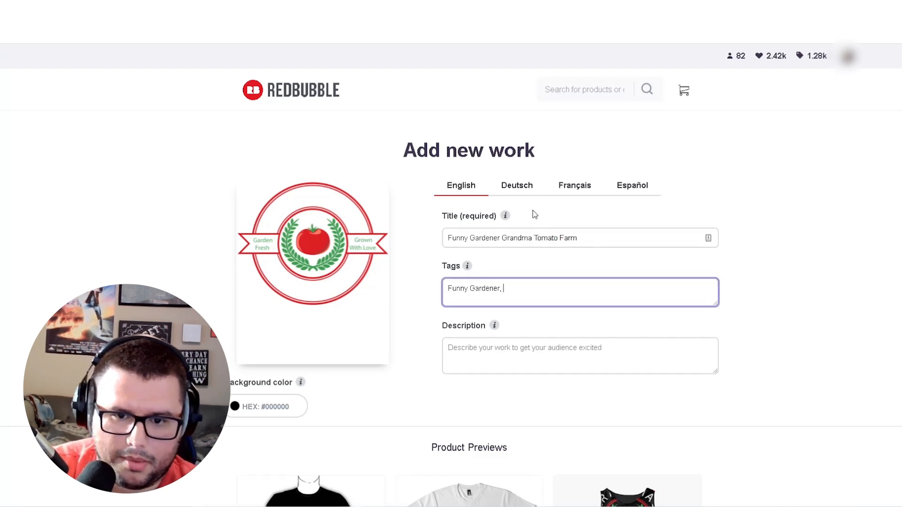
key("ctrl+v")
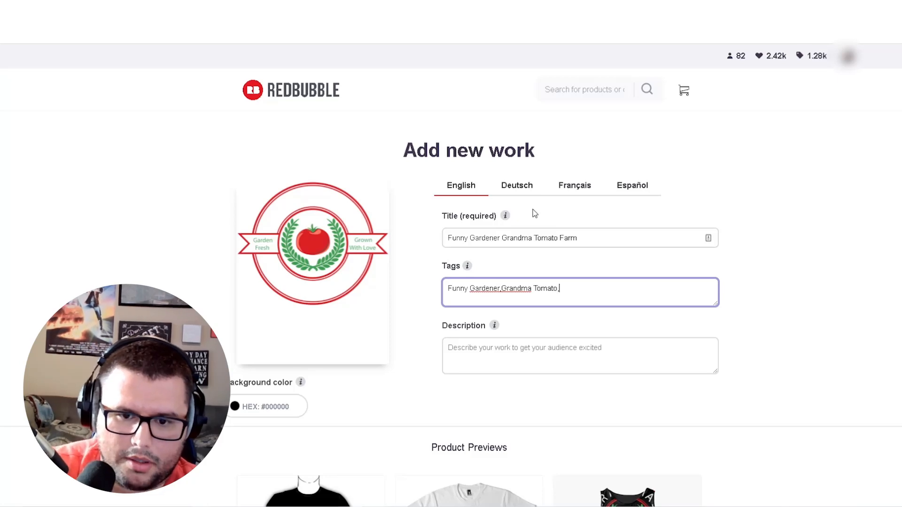
Consult the Gardening Grandma sweatshirt's tags and add "garden" and "gardening" to the English tags.
key("ctrl+Tab")
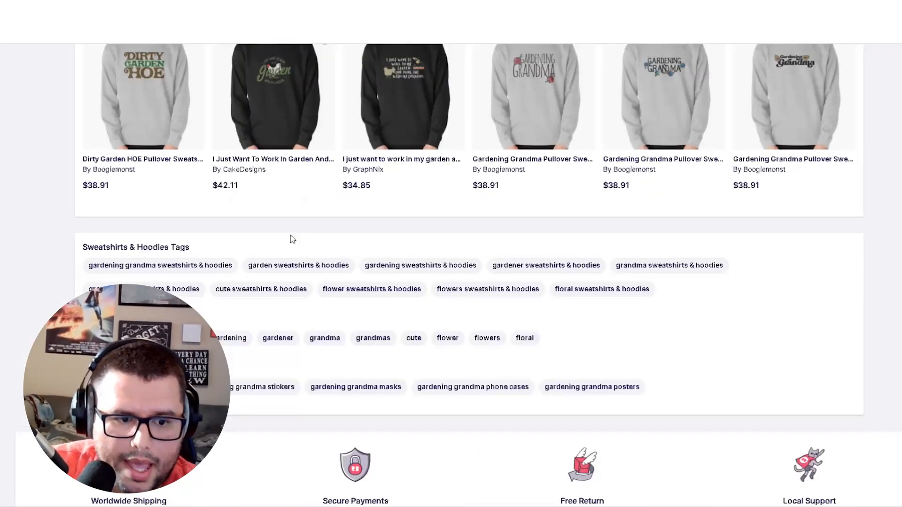
key("ctrl+shift+Tab")
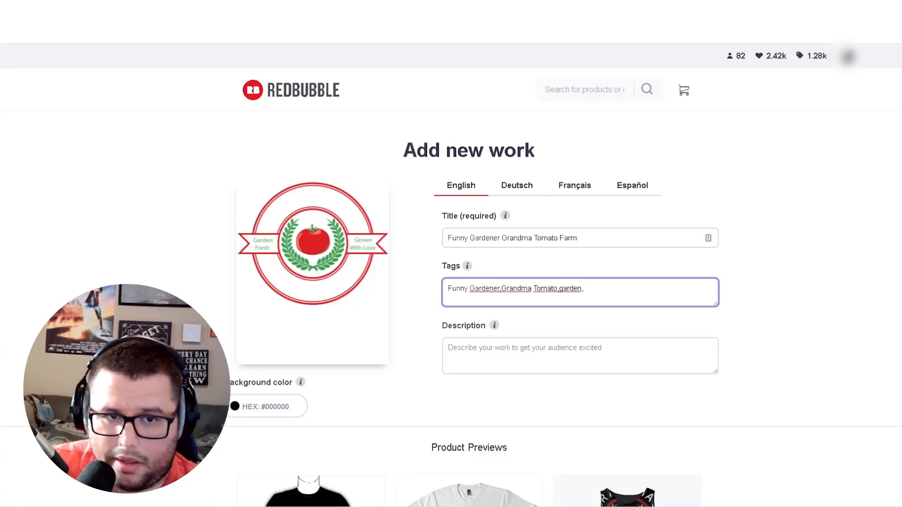
key("ctrl+Tab")
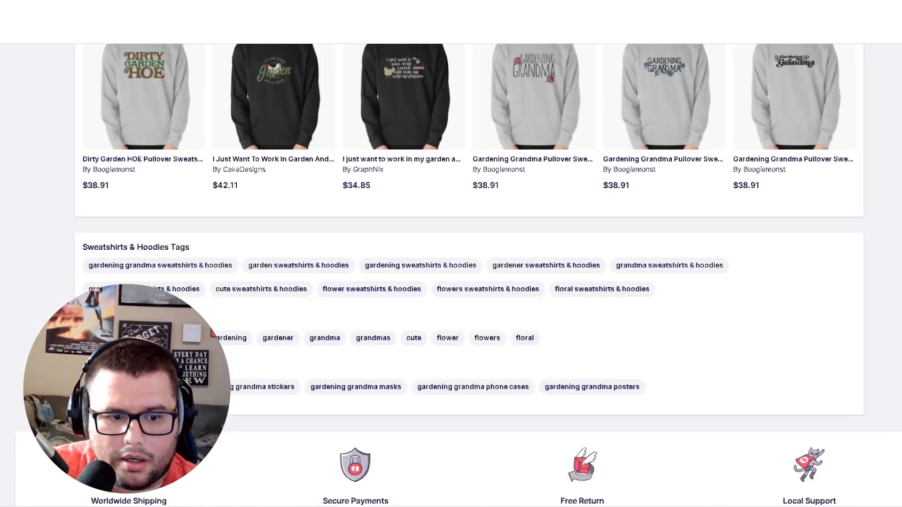
key("ctrl+Tab")
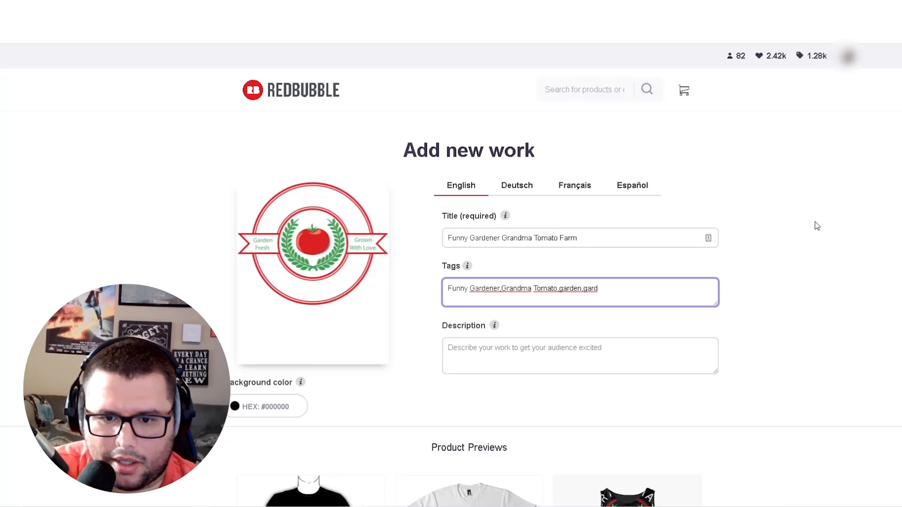
type("enering")
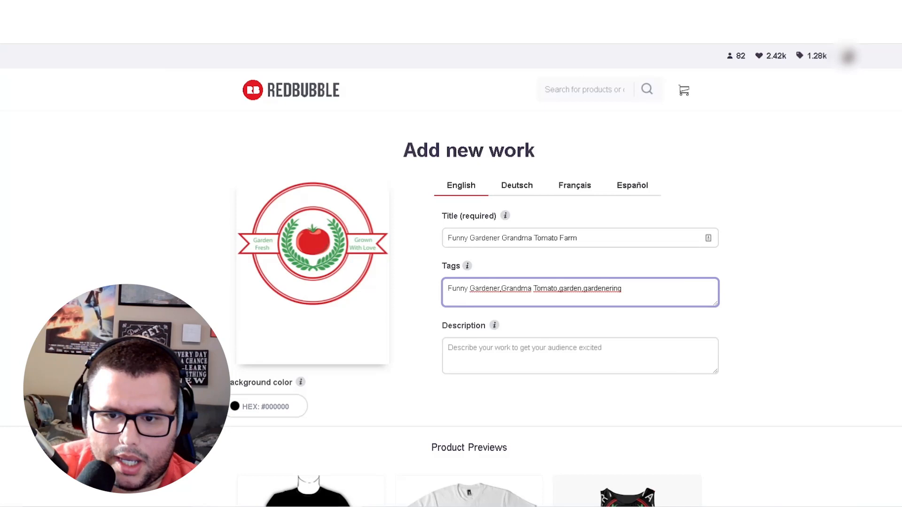
key("BackSpace")
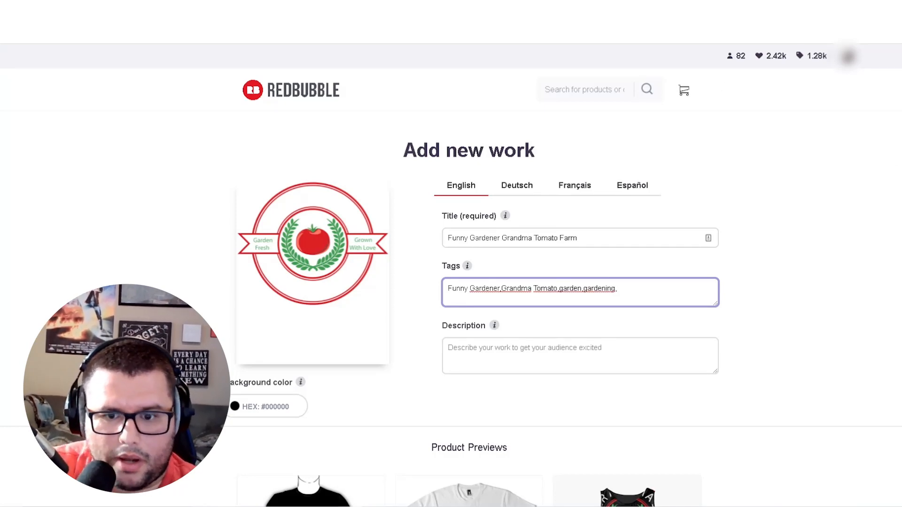
Check the sweatshirt's tag list again and add "grandma" to the English tags.
left_click(158, 8)
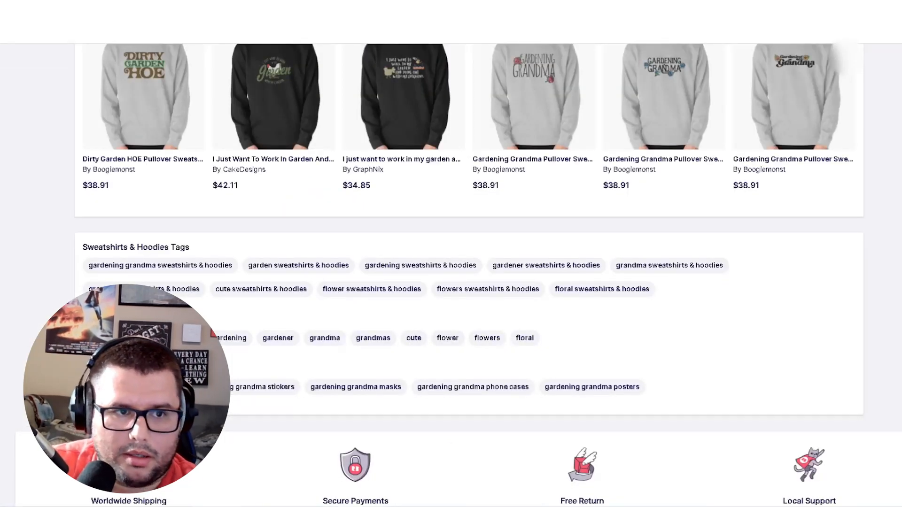
left_click(57, 8)
type("ghr")
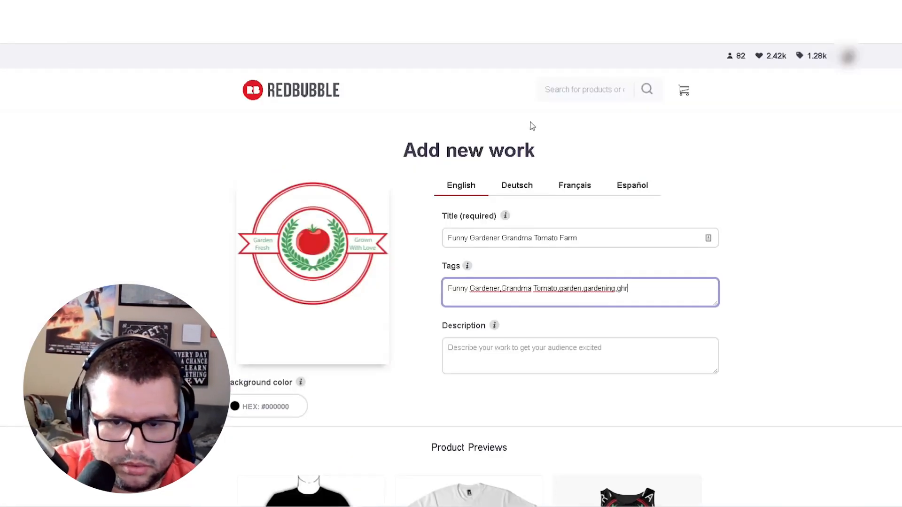
key("BackSpace")
key("BackSpace")
type("randma,")
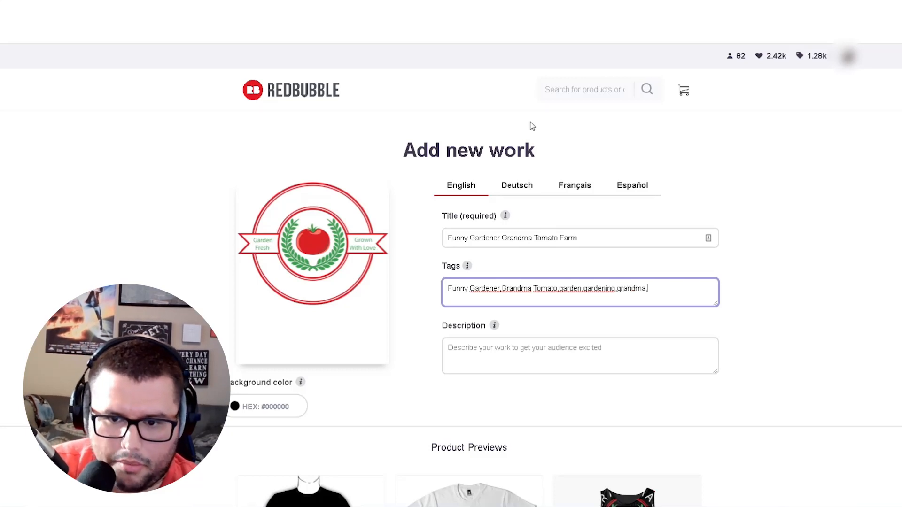
Add "cute" to the English tags, comparing against the tags on the sweatshirt's page.
key("ctrl+Tab")
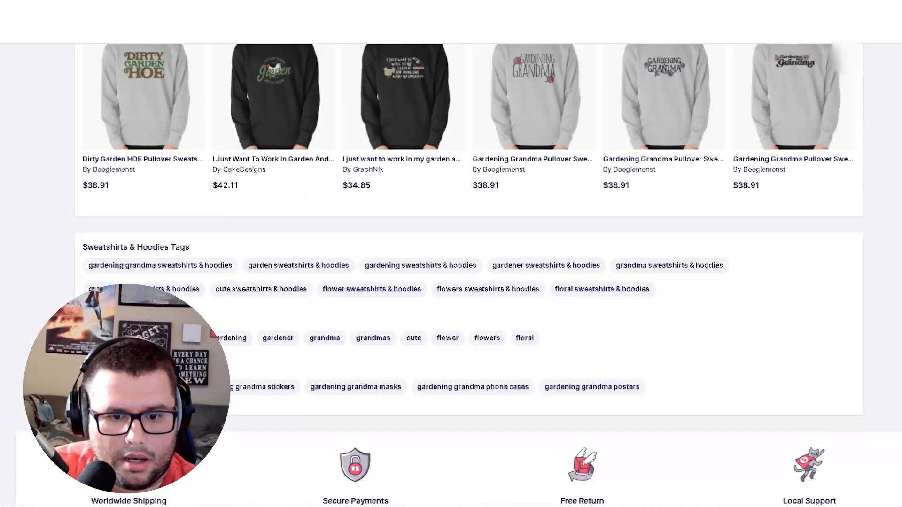
key("ctrl+shift+Tab")
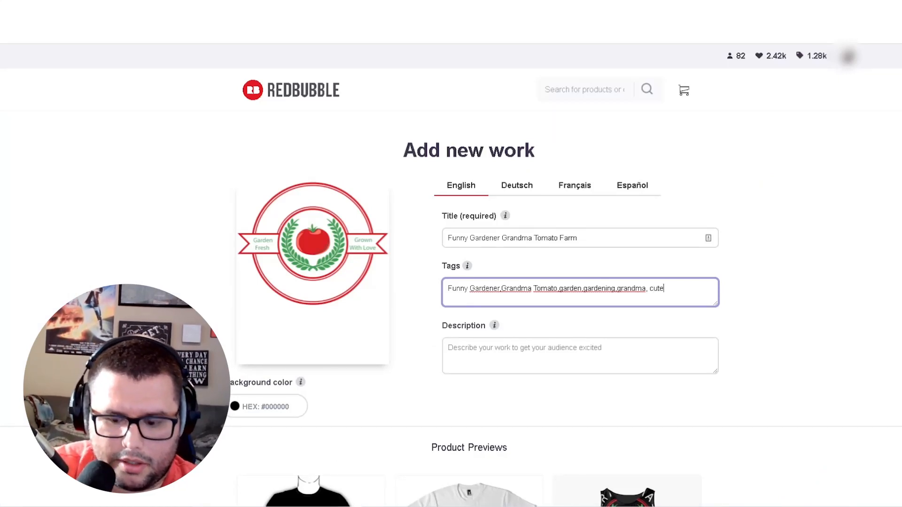
key("ctrl+Tab")
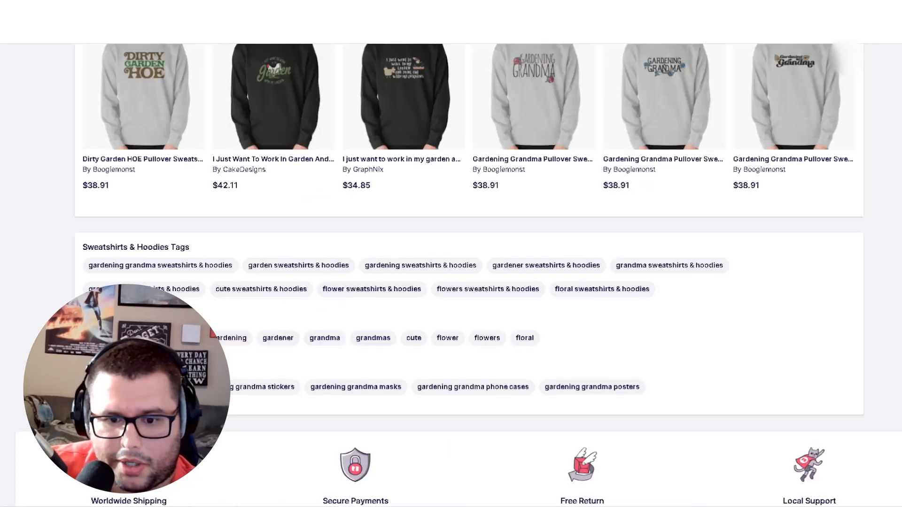
key("ctrl+shift+Tab")
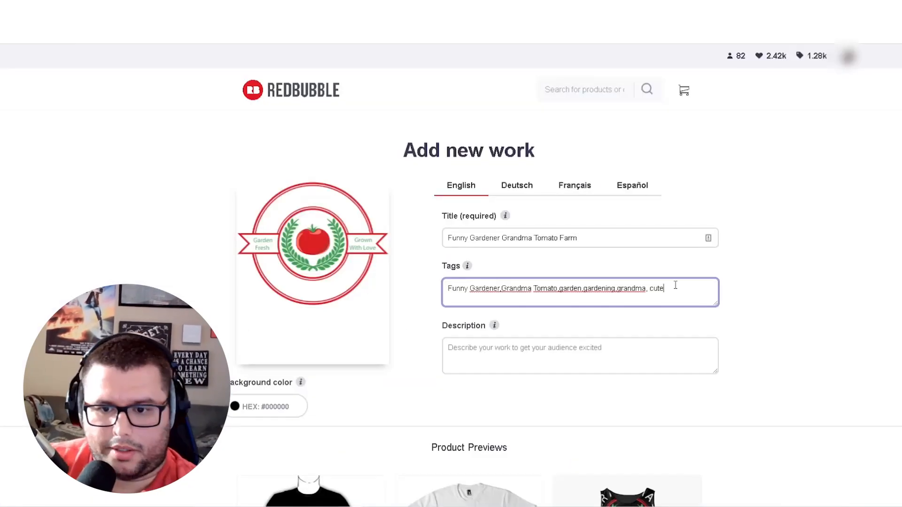
Cut the whole English tag list and paste it back in after viewing the guidance for tags.
key("ctrl+a")
right_click(569, 288)
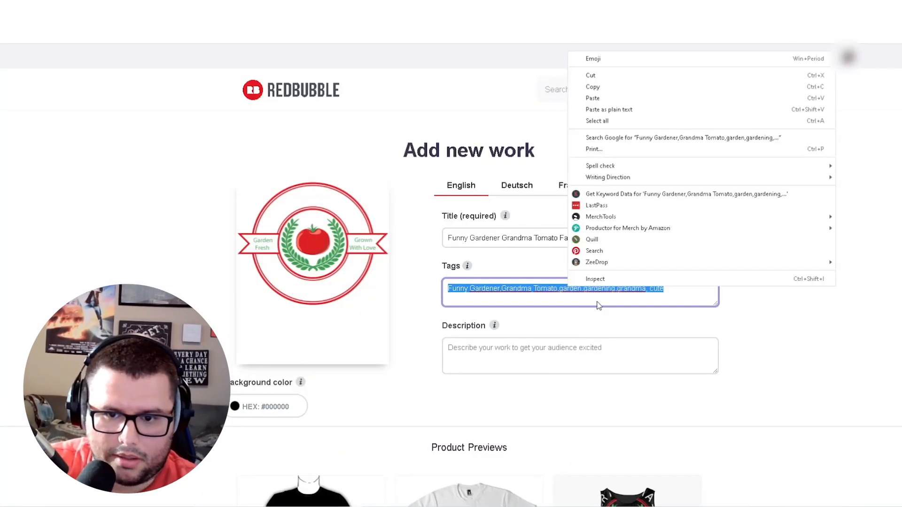
left_click(606, 76)
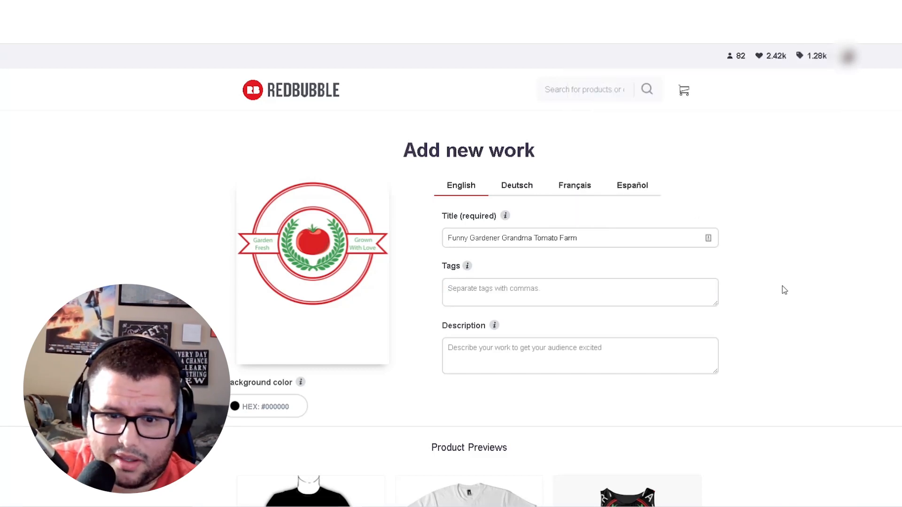
left_click(468, 266)
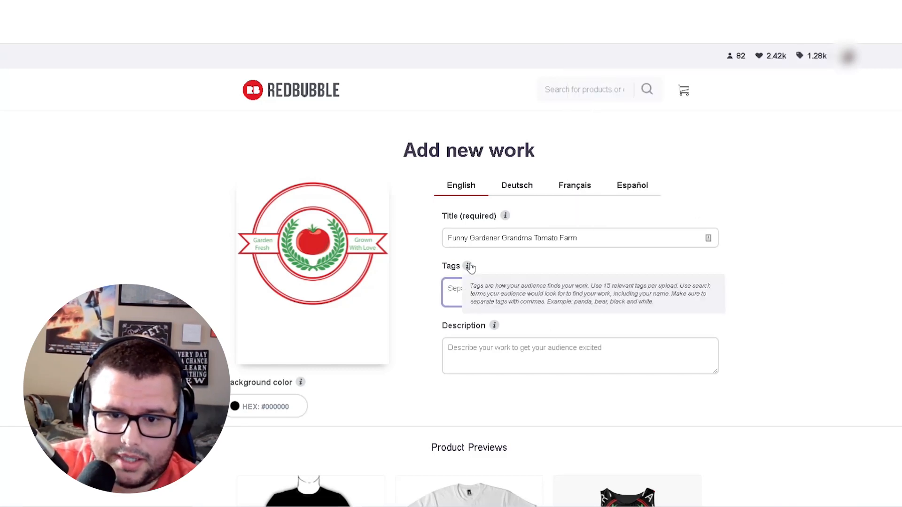
right_click(456, 288)
left_click(481, 363)
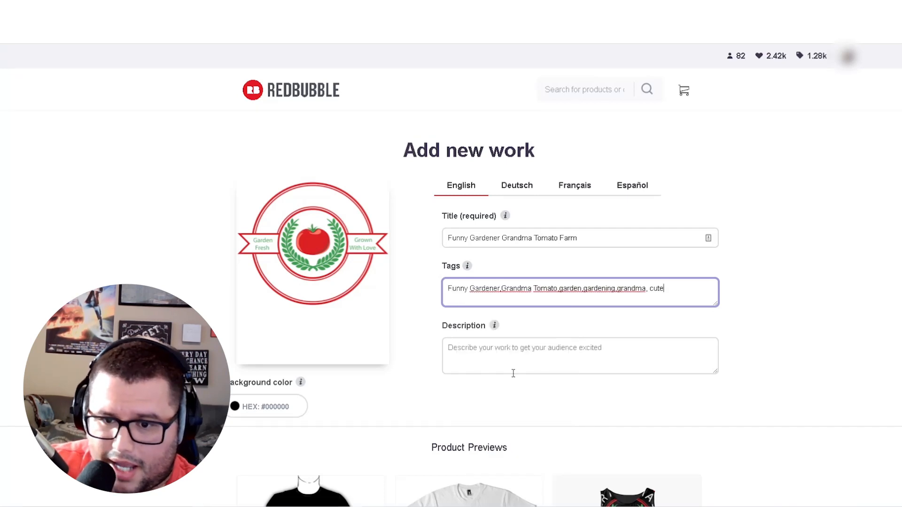
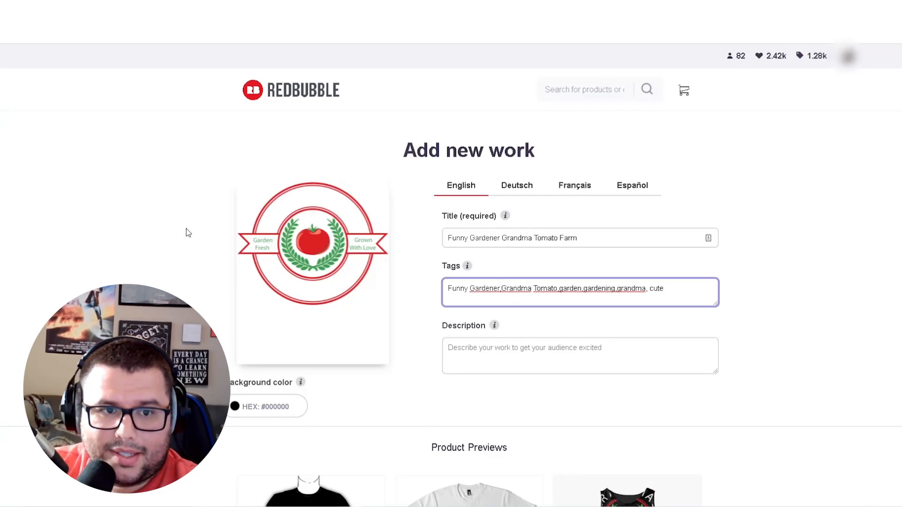
Review the tags on the Gardening Grandma sweatshirt's page once more and return to the new work form.
left_click(141, 7)
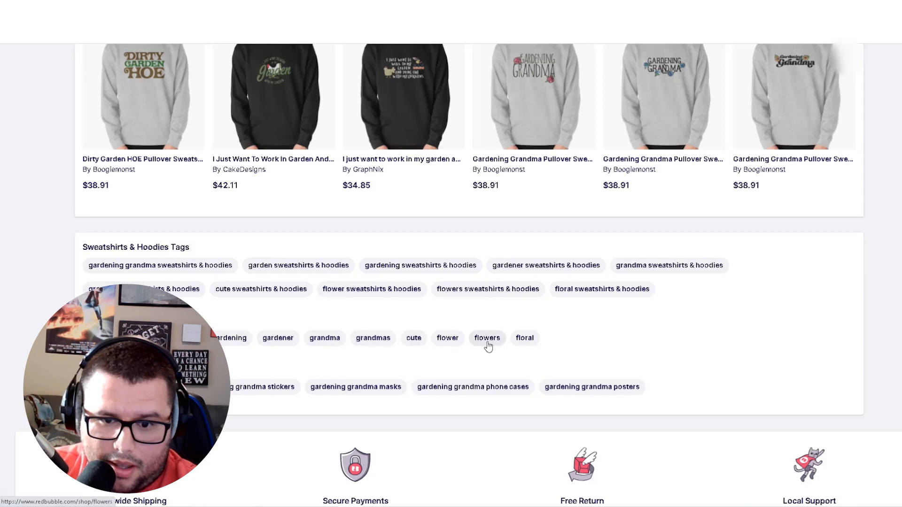
scroll(615, 370, "up", 15)
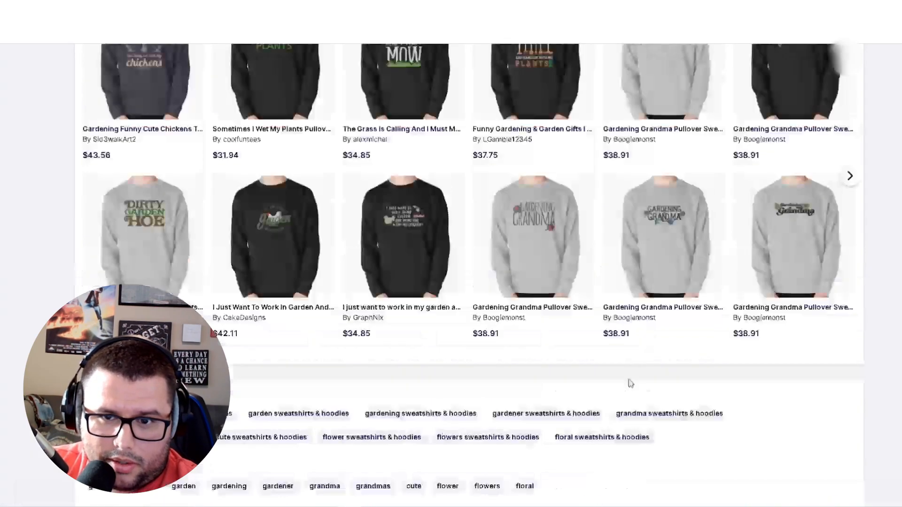
scroll(846, 256, "up", 5)
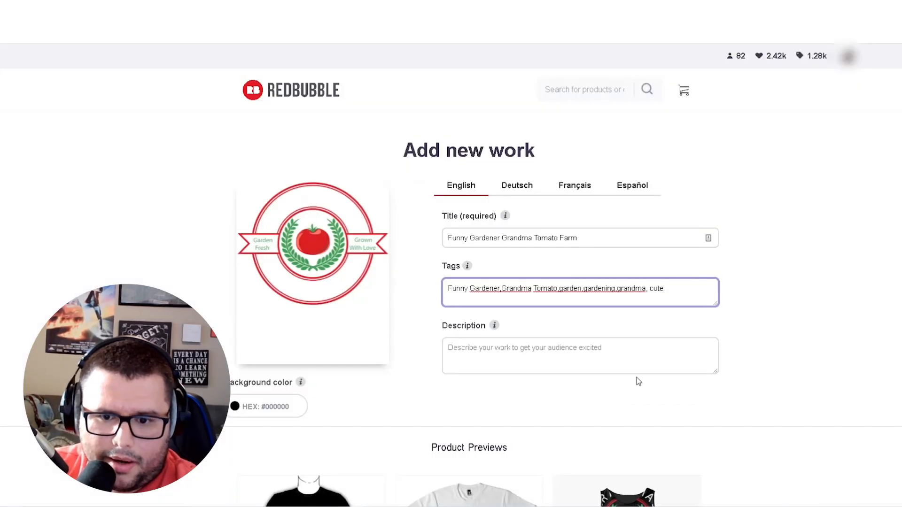
Copy the product description from the Merch by Amazon listing and paste it as the English description of the Redbubble work.
left_click(628, 358)
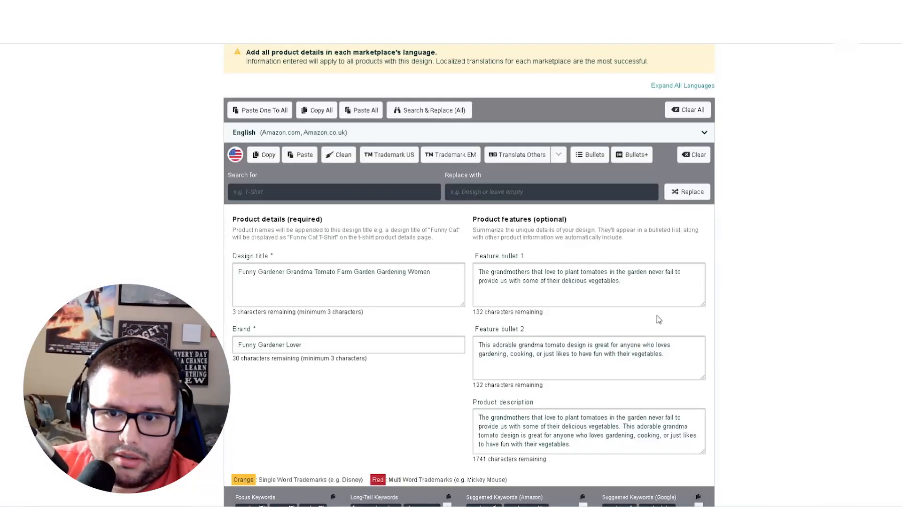
triple_click(632, 439)
right_click(632, 439)
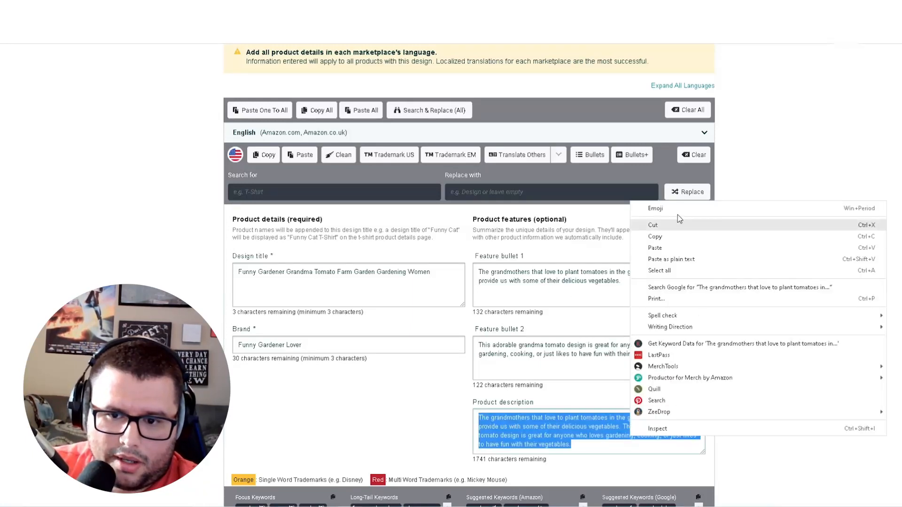
left_click(655, 232)
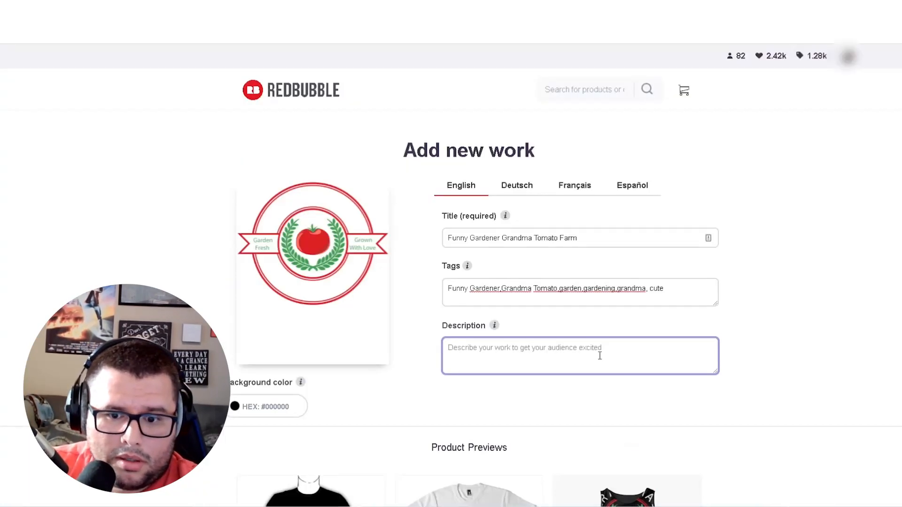
right_click(600, 356)
left_click(625, 254)
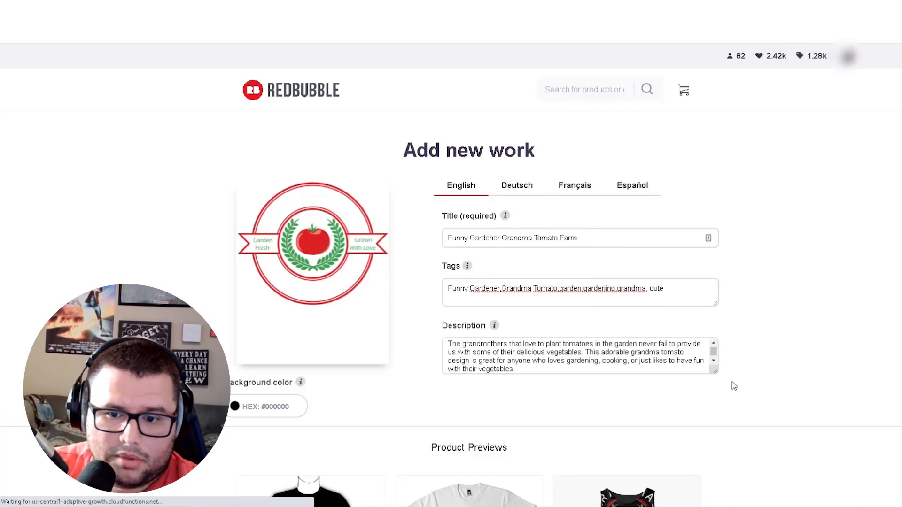
Open Standard Print Clothing for editing and disable the Large Print Clothing and Sleeveless Tops products.
scroll(735, 386, "down", 6)
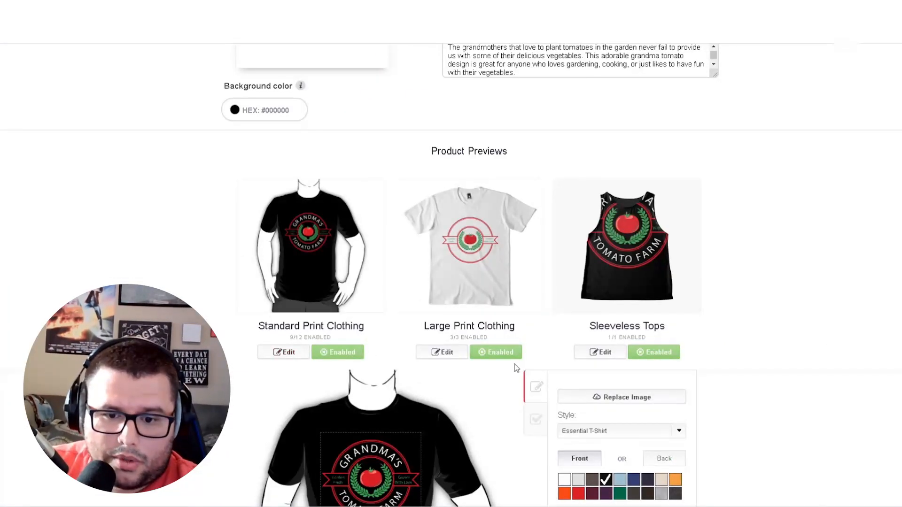
scroll(875, 329, "down", 3)
left_click(284, 204)
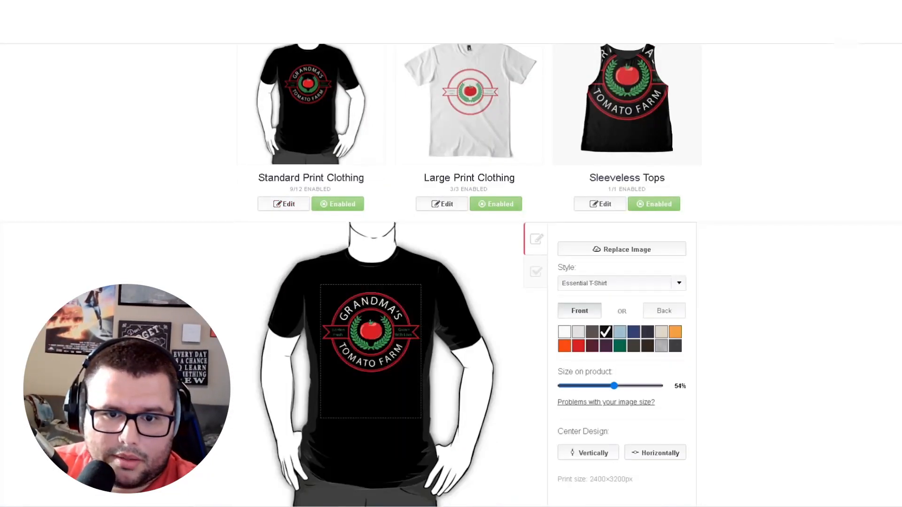
left_click(487, 205)
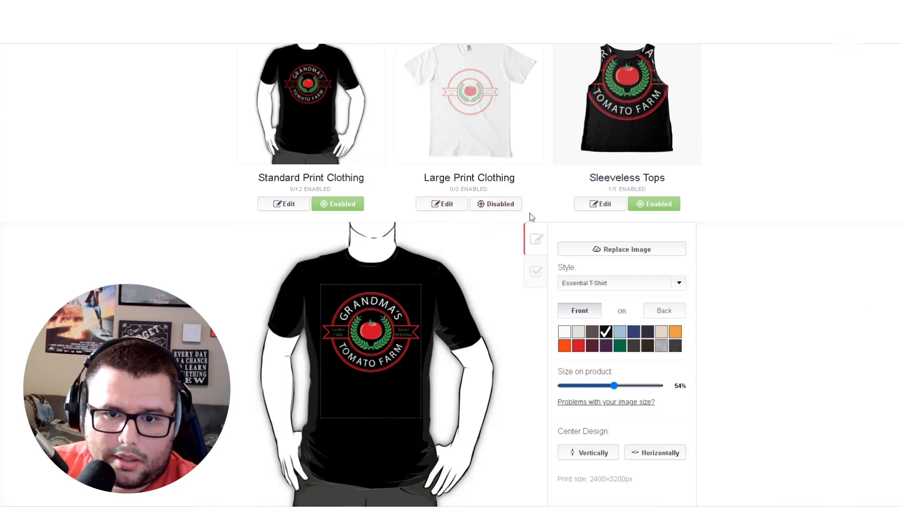
left_click(658, 204)
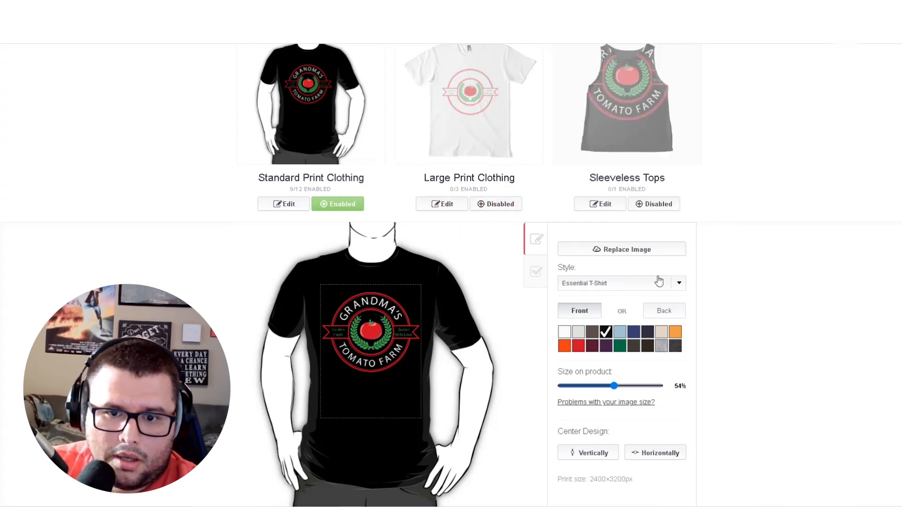
Scale the design on the black Essential T-Shirt to 49% and center it horizontally, high on the chest.
scroll(402, 243, "up", 3)
scroll(684, 291, "down", 4)
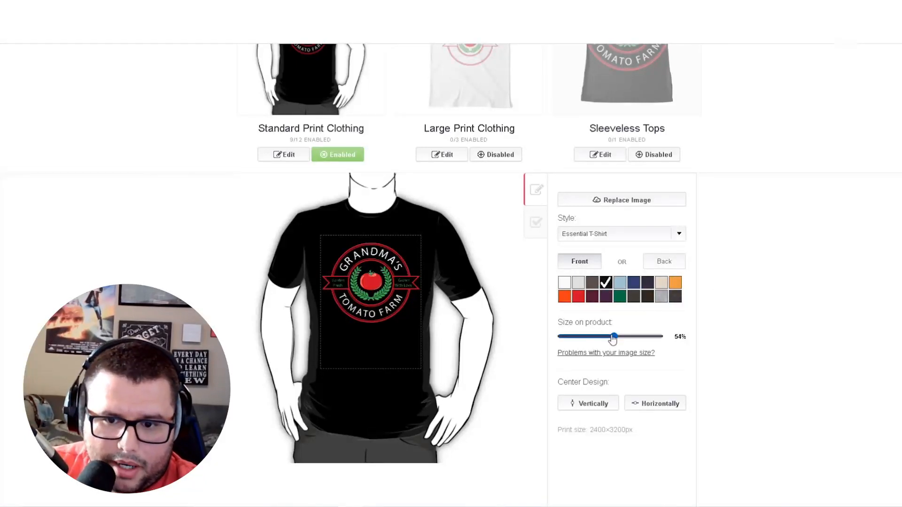
left_click_drag(620, 341, 608, 344)
left_click(651, 405)
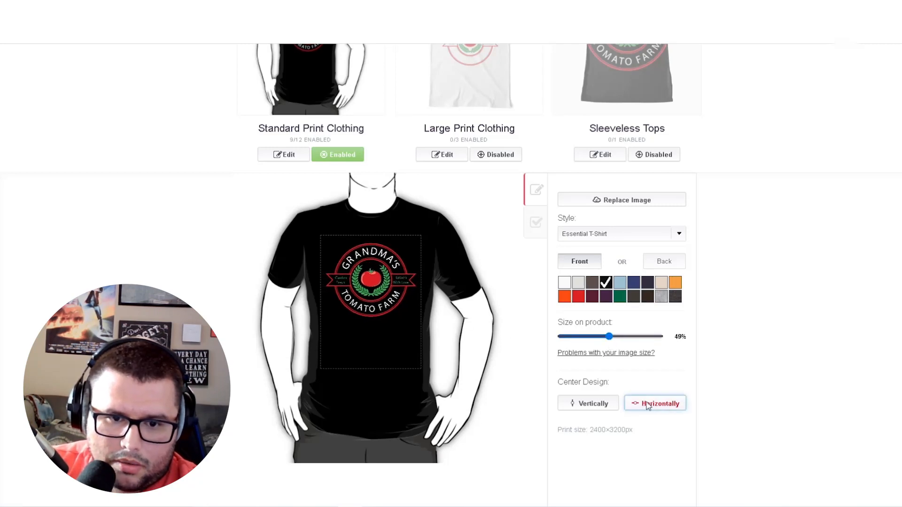
left_click(600, 409)
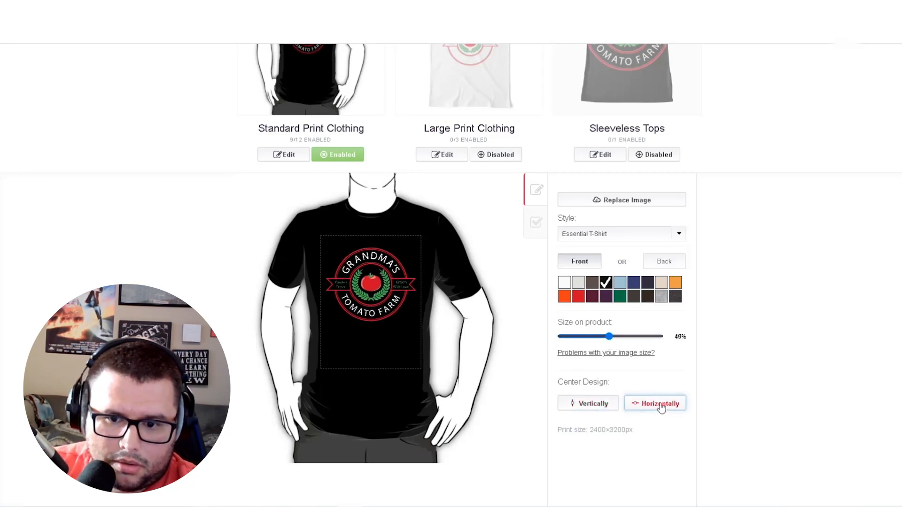
left_click(588, 405)
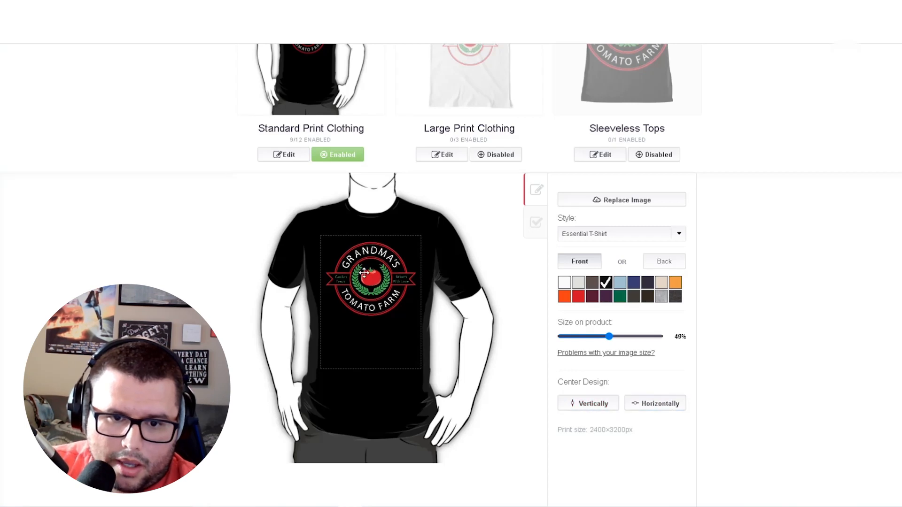
left_click(640, 404)
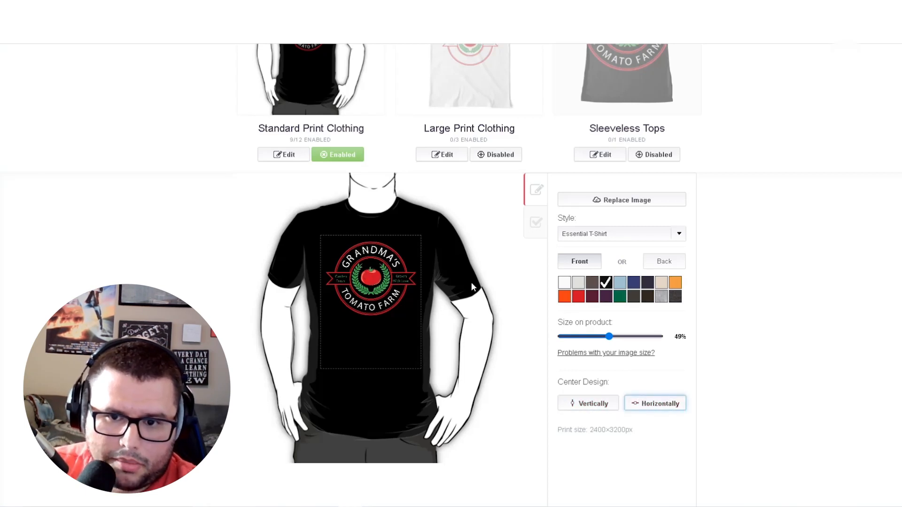
left_click_drag(608, 336, 610, 343)
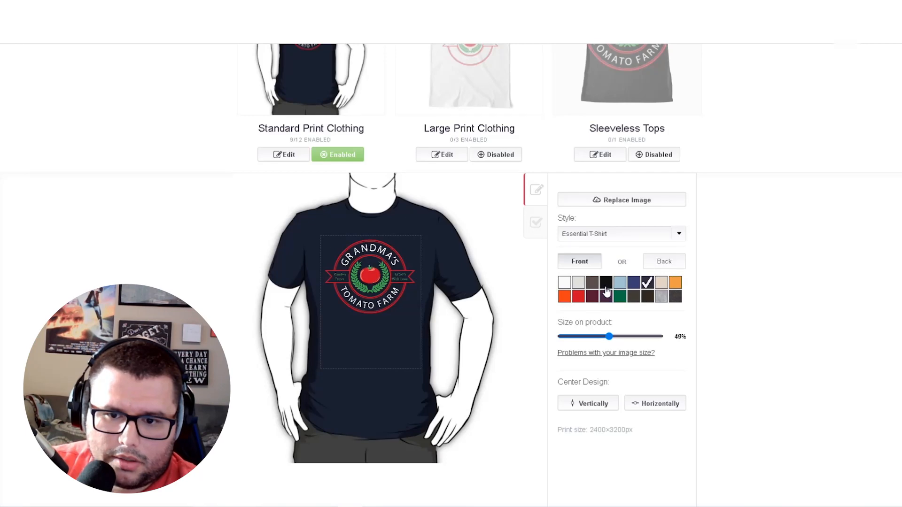
scroll(729, 312, "down", 4)
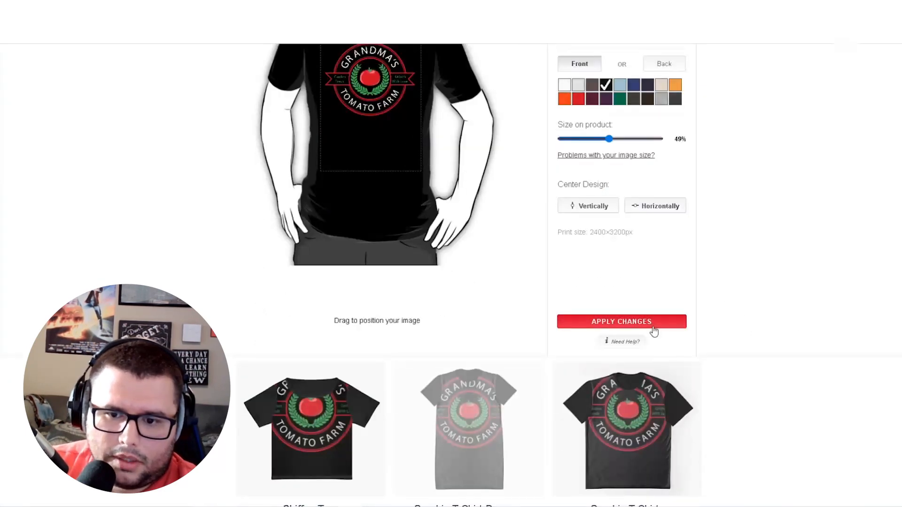
Open Pillows & Totes for editing, scale the image to 42% and position it in the middle of the pillow.
scroll(770, 315, "down", 8)
scroll(771, 291, "down", 3)
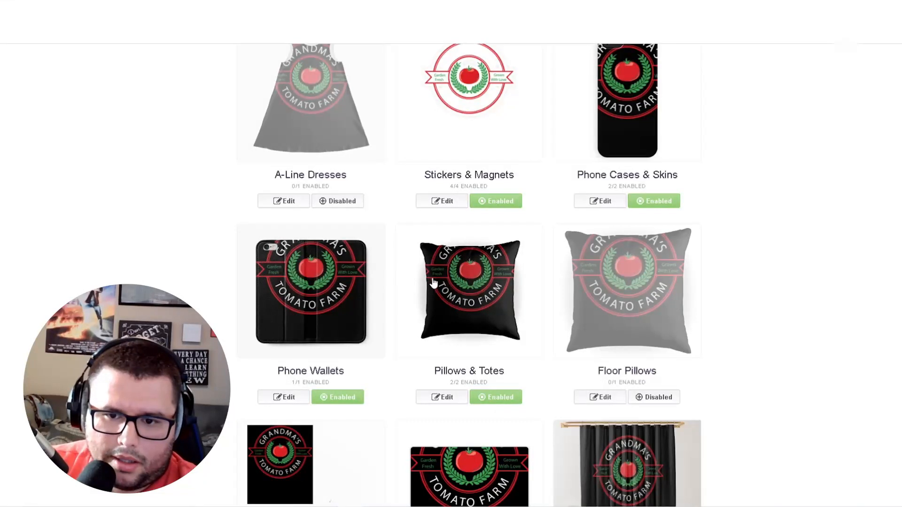
scroll(484, 303, "down", 1)
left_click(440, 348)
scroll(528, 378, "down", 3)
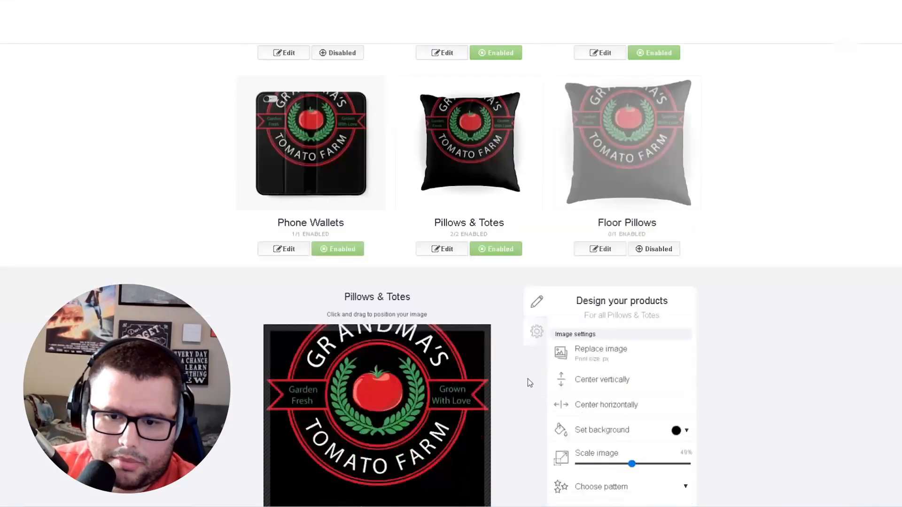
left_click_drag(630, 415, 622, 415)
left_click_drag(365, 345, 369, 381)
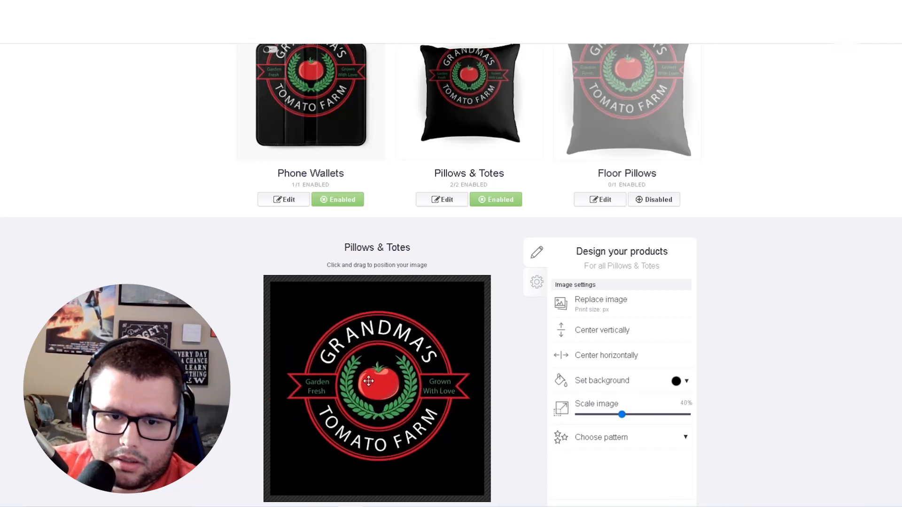
left_click_drag(622, 415, 626, 419)
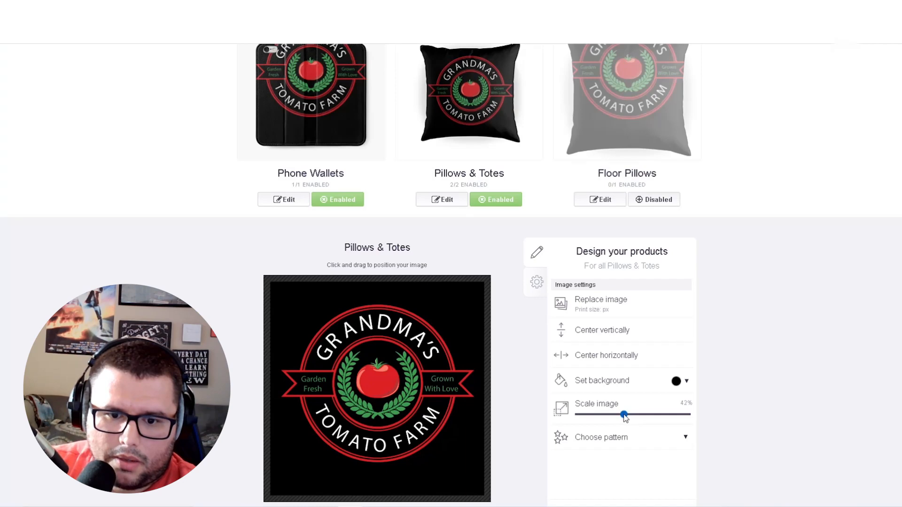
scroll(779, 361, "up", 3)
scroll(740, 392, "down", 2)
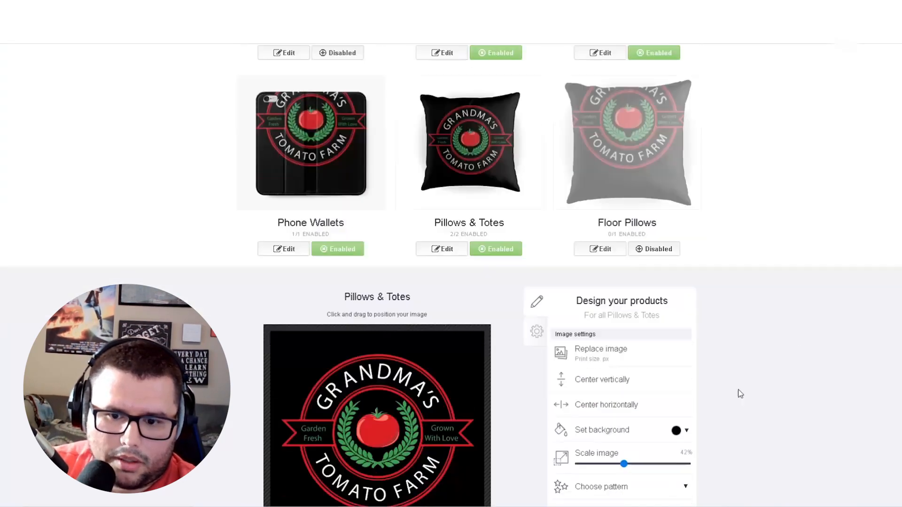
Try the regular grid on Pillows & Totes, switch to the offset grid pattern and scale the image to 8%.
scroll(704, 391, "down", 3)
scroll(648, 330, "up", 2)
scroll(857, 392, "down", 3)
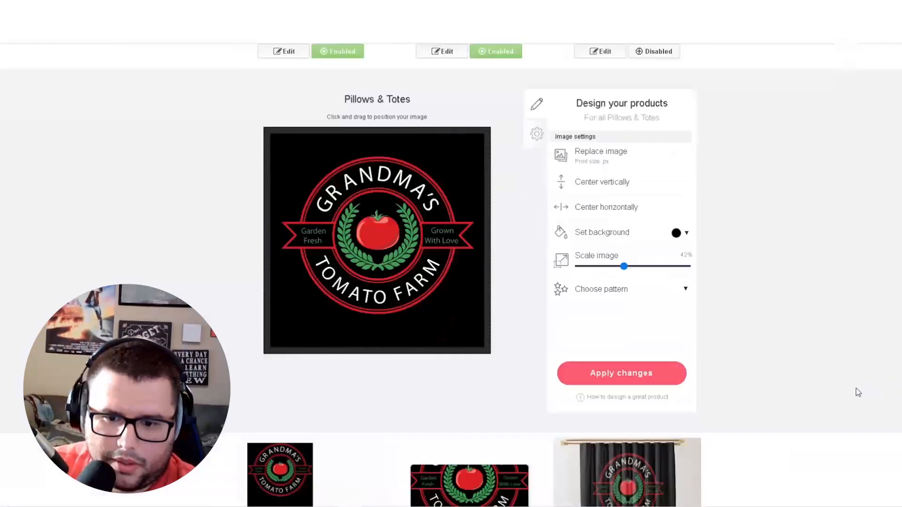
scroll(705, 404, "up", 2)
left_click(681, 389)
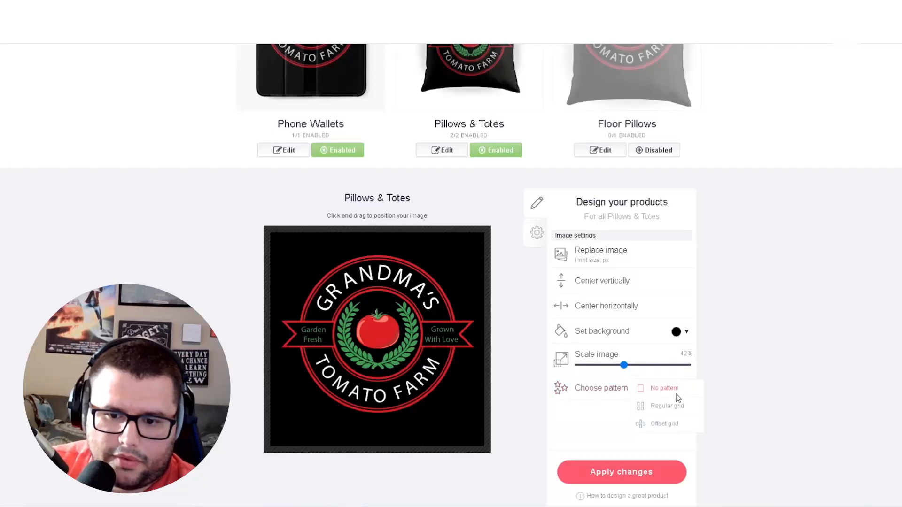
left_click(658, 405)
scroll(734, 369, "up", 4)
scroll(734, 371, "down", 2)
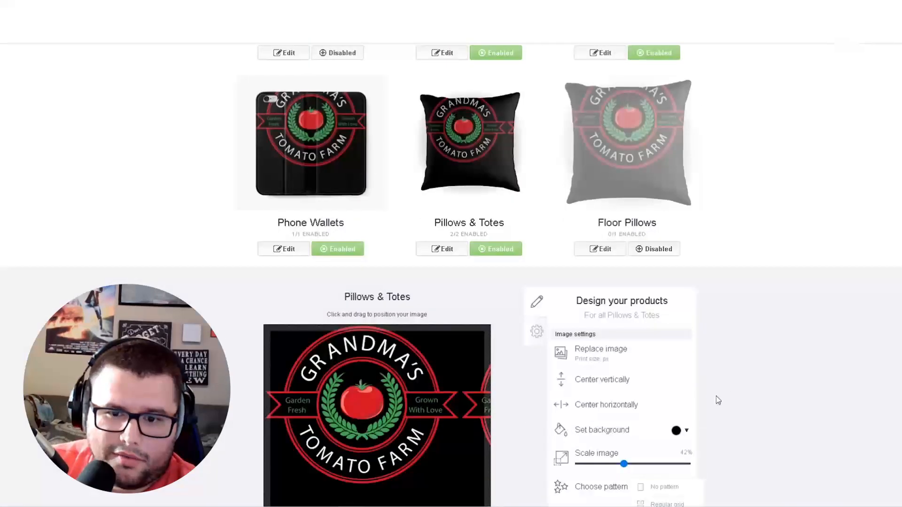
scroll(716, 396, "down", 2)
left_click(664, 424)
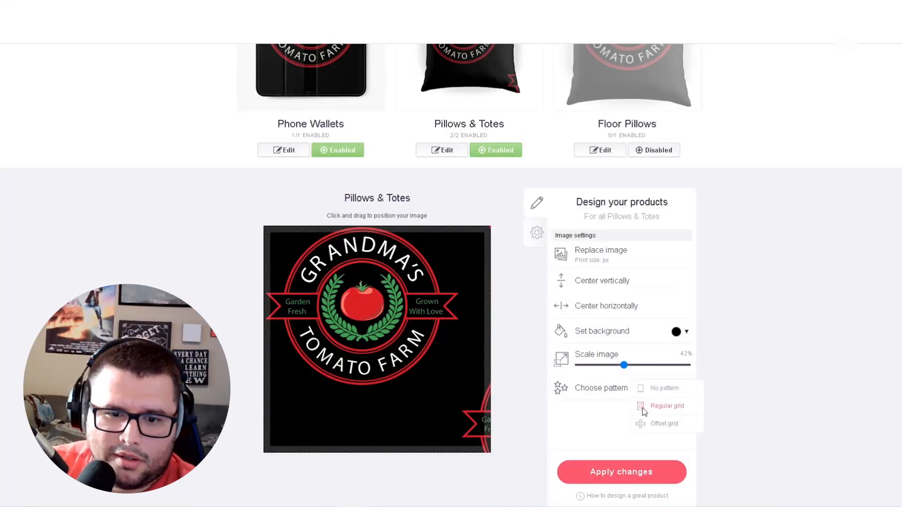
left_click_drag(624, 366, 585, 366)
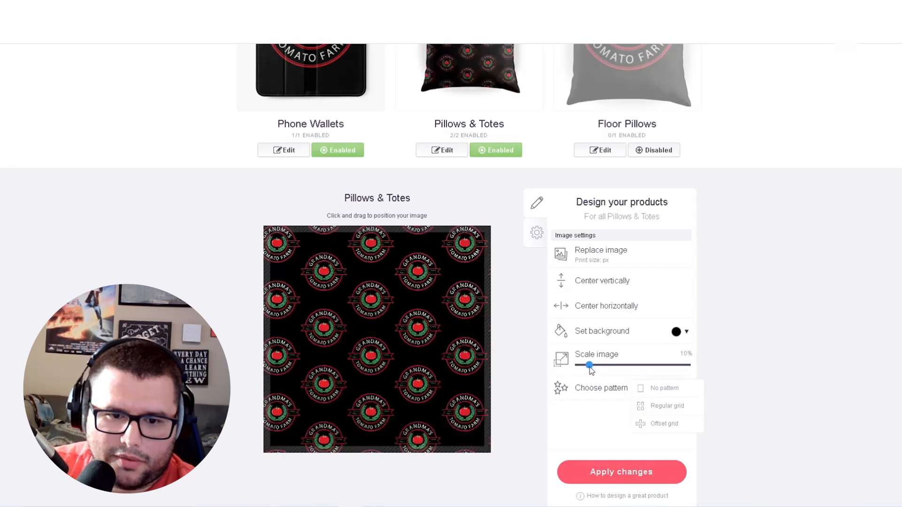
scroll(780, 338, "up", 3)
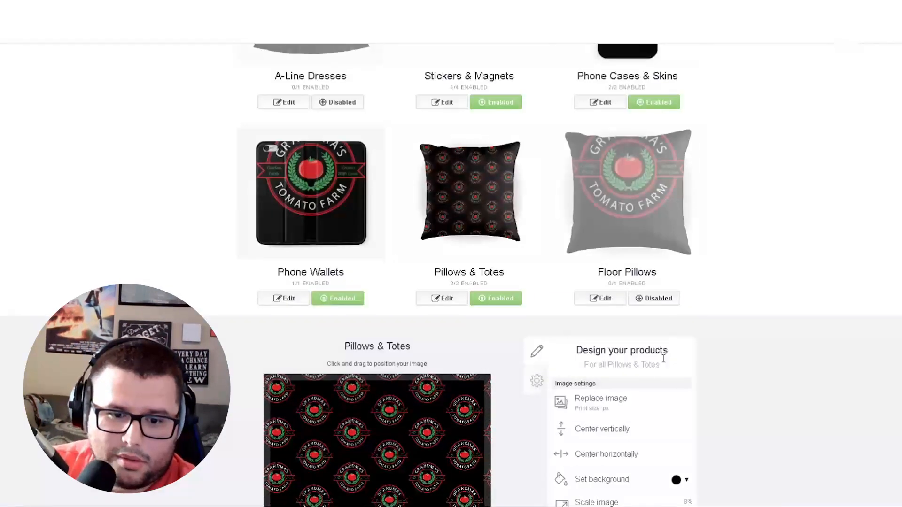
scroll(578, 282, "down", 1)
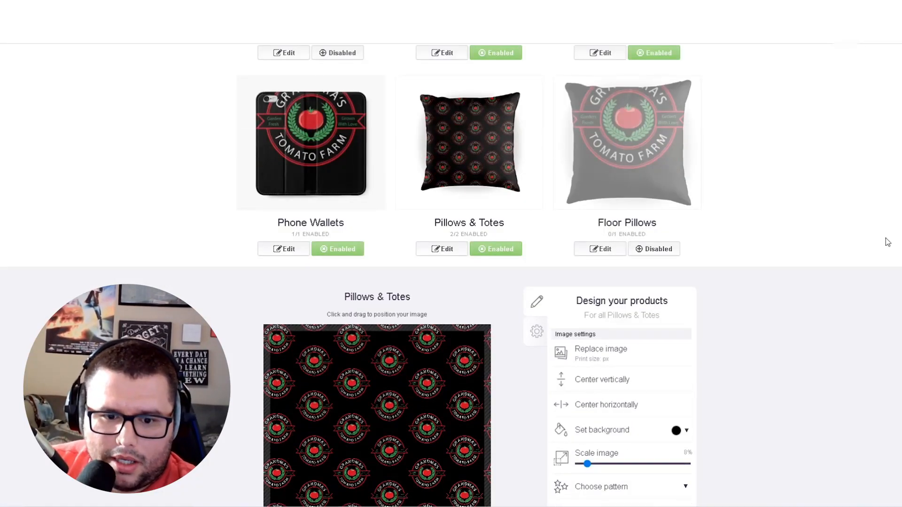
scroll(886, 241, "down", 1)
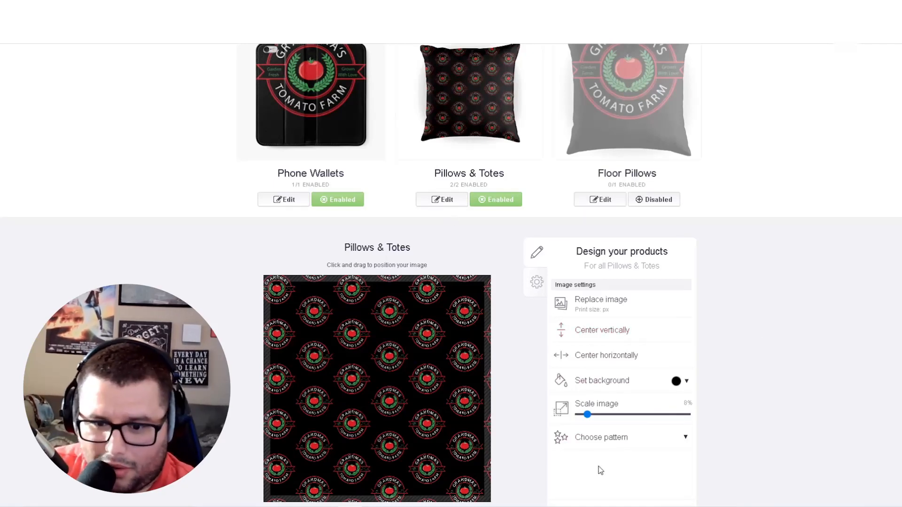
scroll(362, 294, "up", 1)
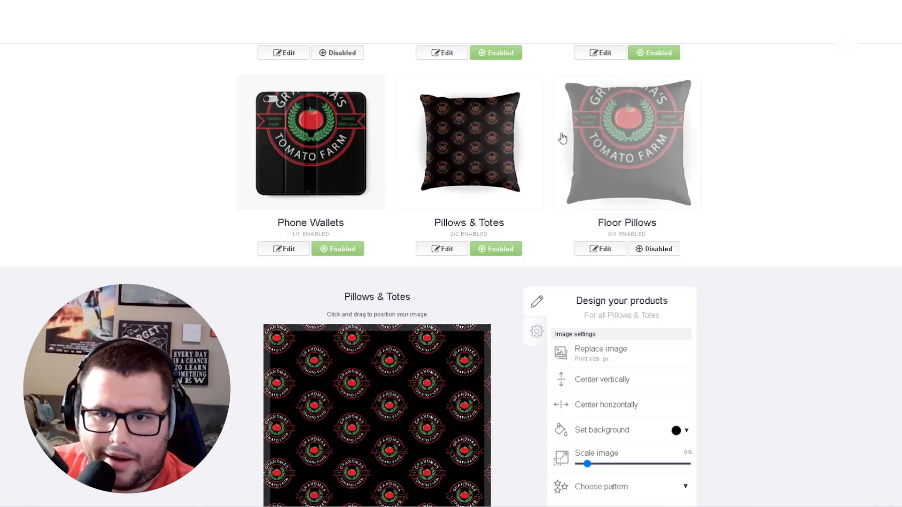
scroll(507, 185, "down", 2)
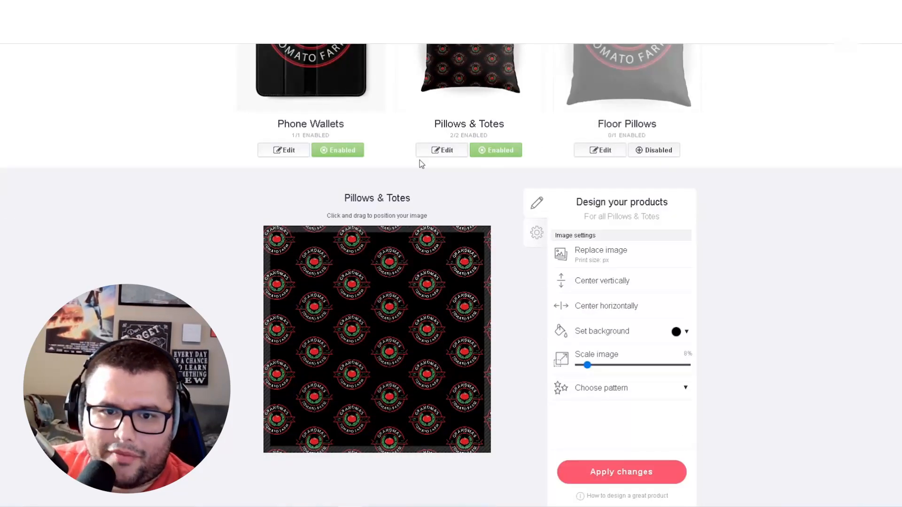
scroll(487, 161, "down", 12)
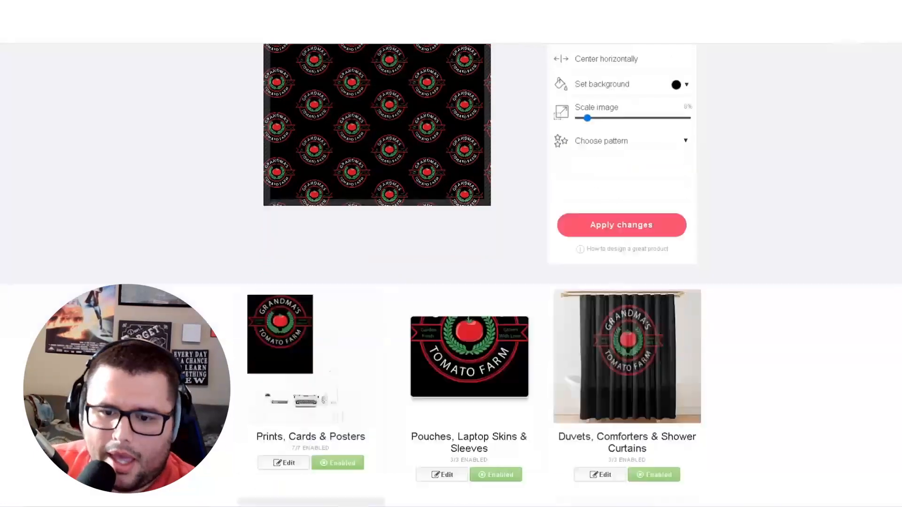
Open Clocks for editing and position the design near the middle of the clock face.
scroll(469, 277, "down", 3)
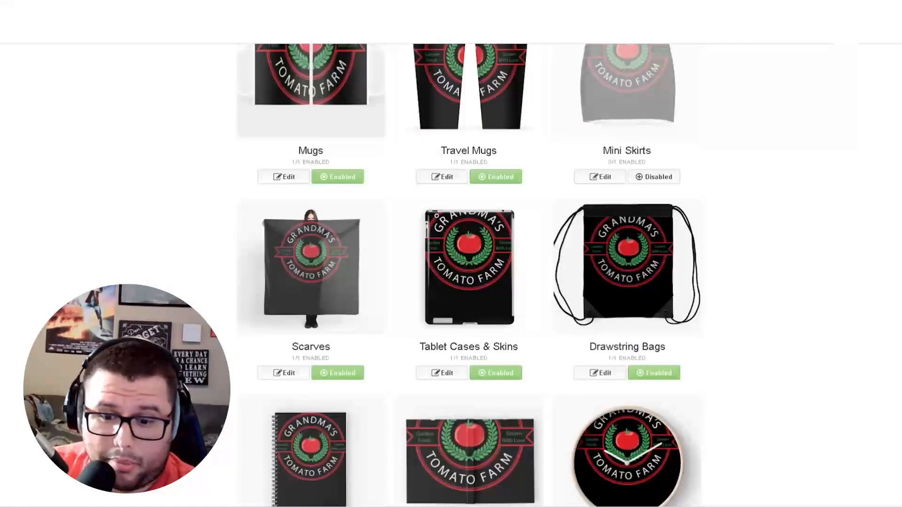
scroll(607, 339, "down", 5)
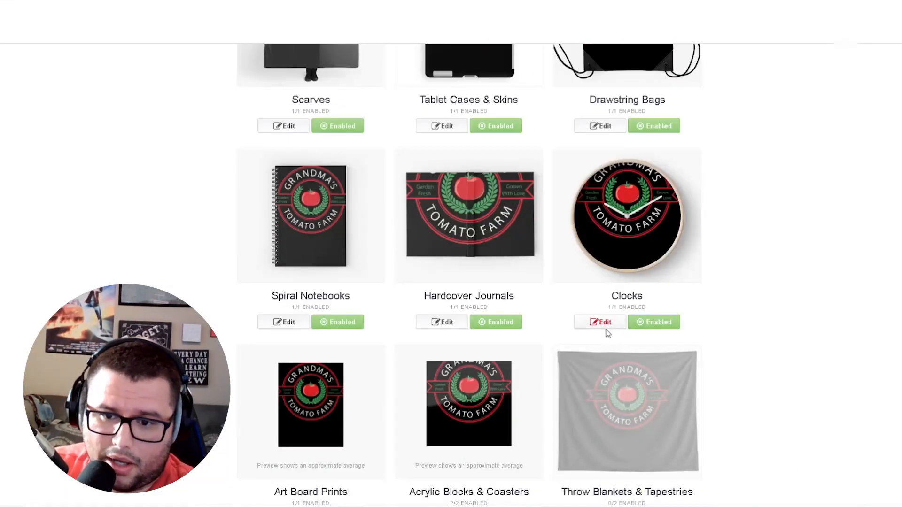
left_click(604, 329)
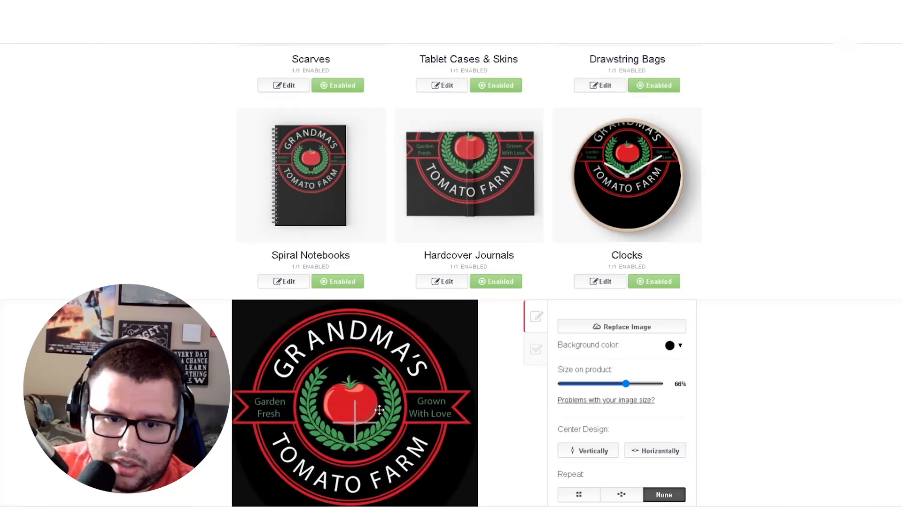
scroll(674, 364, "down", 3)
left_click_drag(385, 282, 388, 272)
scroll(861, 304, "up", 1)
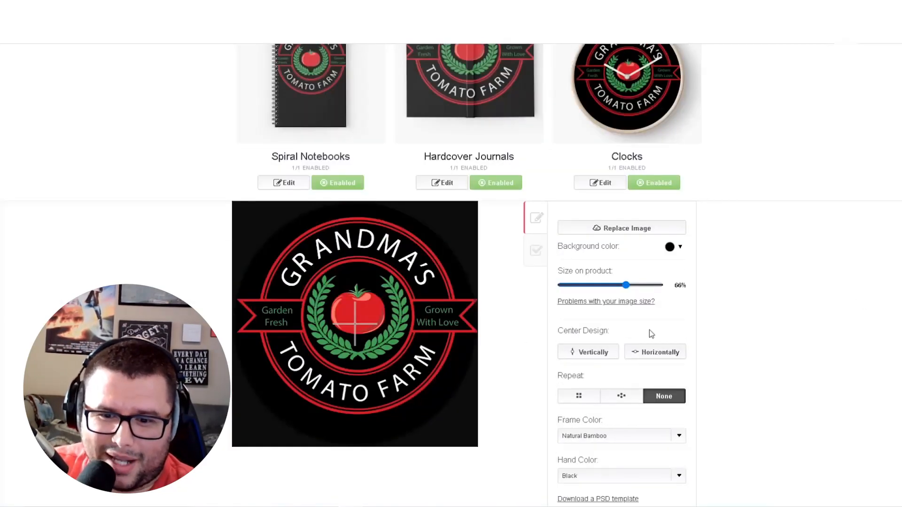
Scale the clock design to 58% and center it horizontally.
left_click_drag(626, 291, 619, 292)
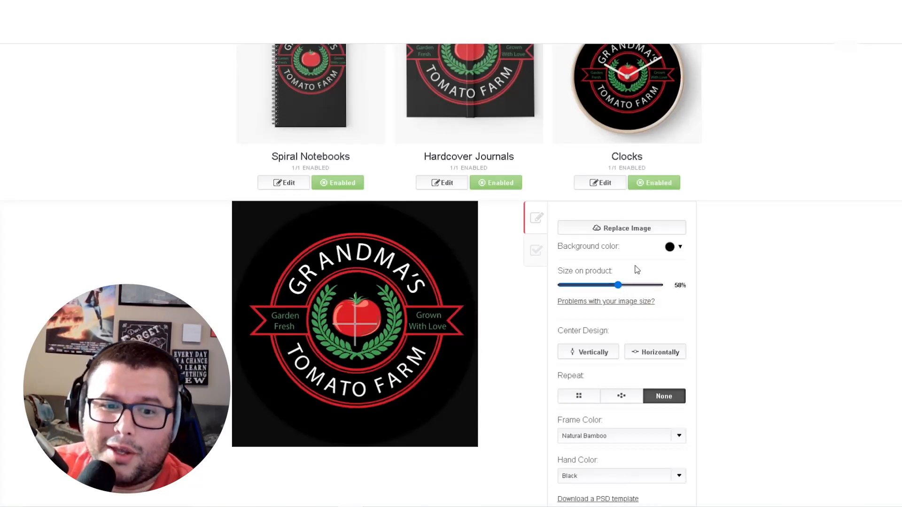
scroll(867, 278, "up", 2)
scroll(846, 301, "down", 2)
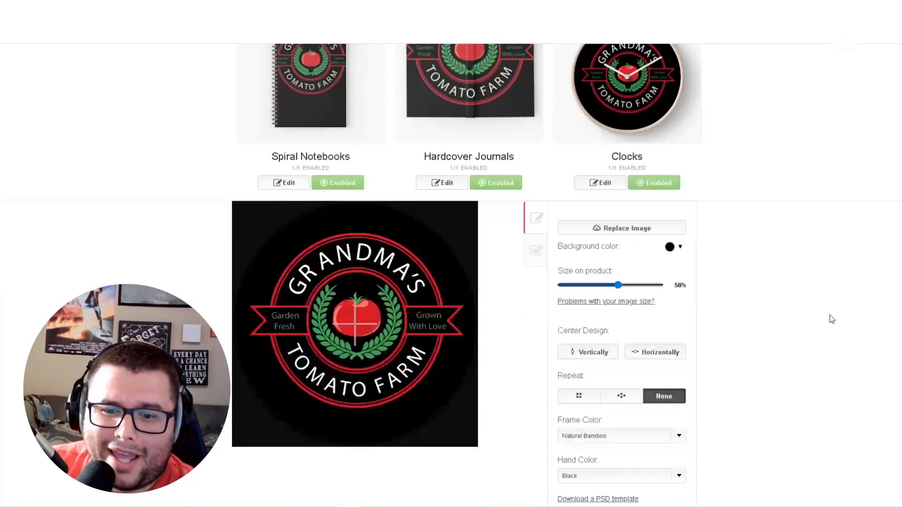
left_click(670, 356)
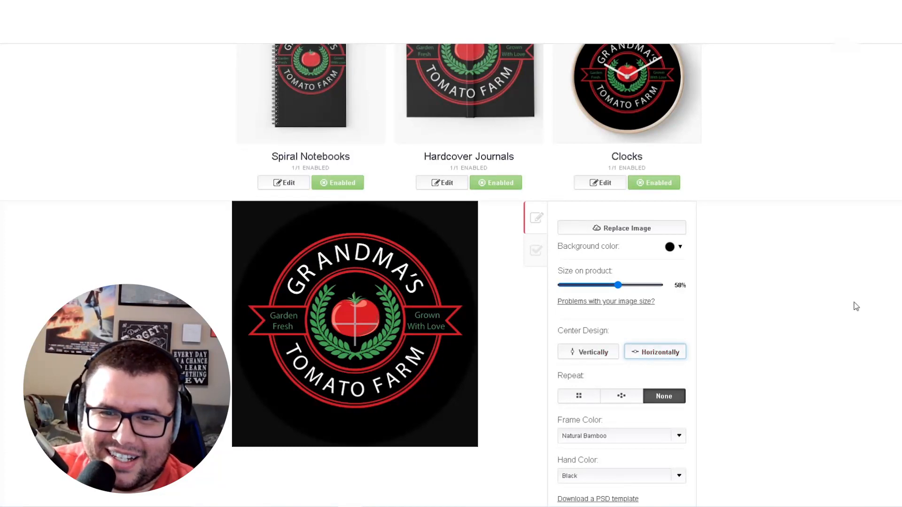
scroll(856, 307, "up", 2)
Disable the Backpacks and Fitted Masks products.
scroll(762, 202, "down", 12)
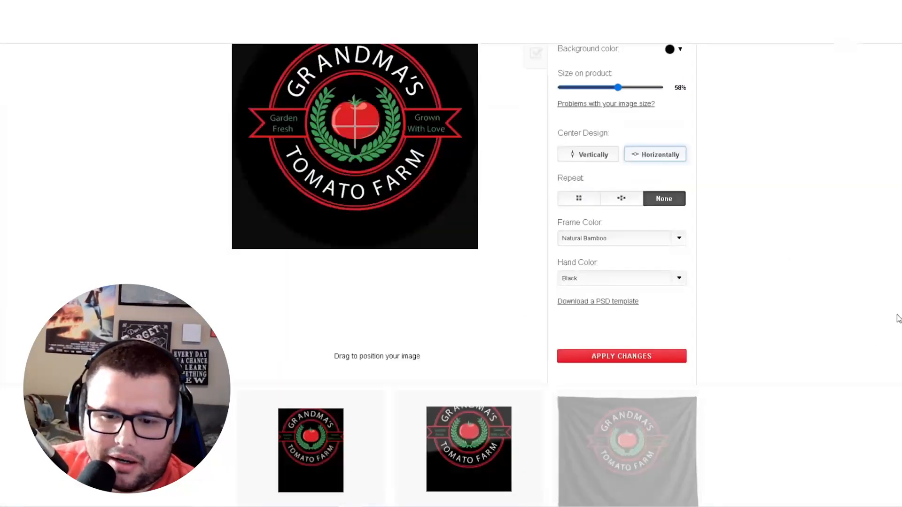
scroll(469, 282, "down", 11)
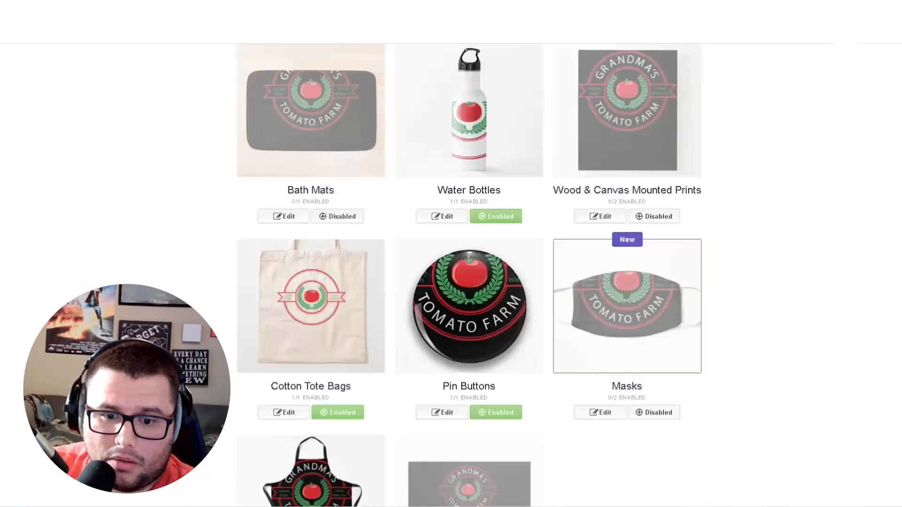
scroll(463, 349, "up", 5)
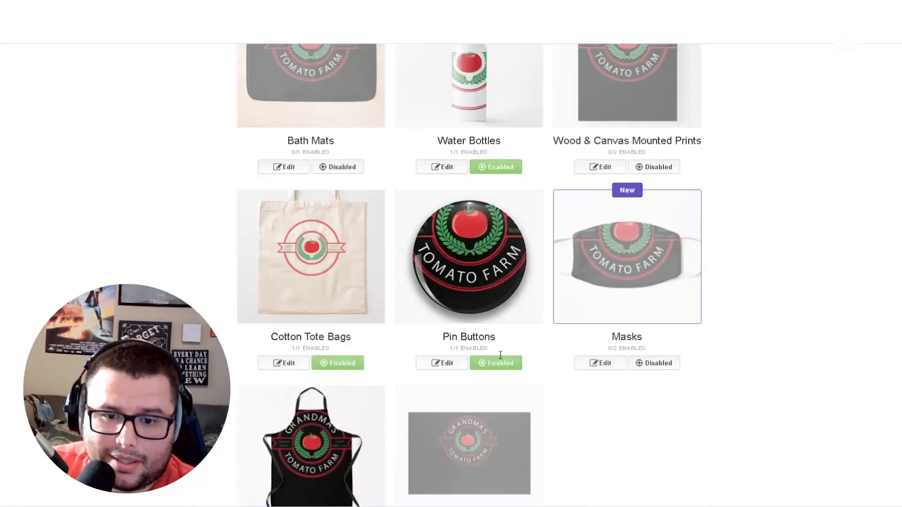
scroll(463, 349, "down", 6)
scroll(625, 477, "down", 11)
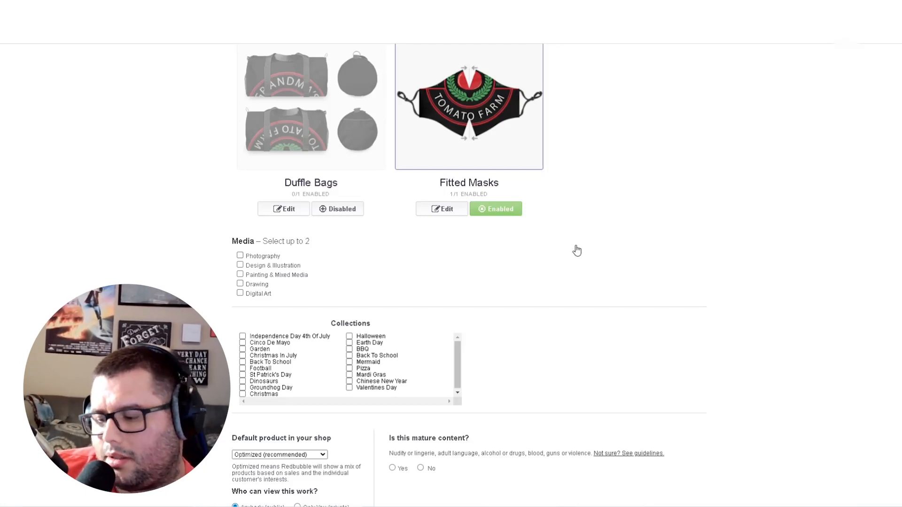
scroll(609, 296, "up", 4)
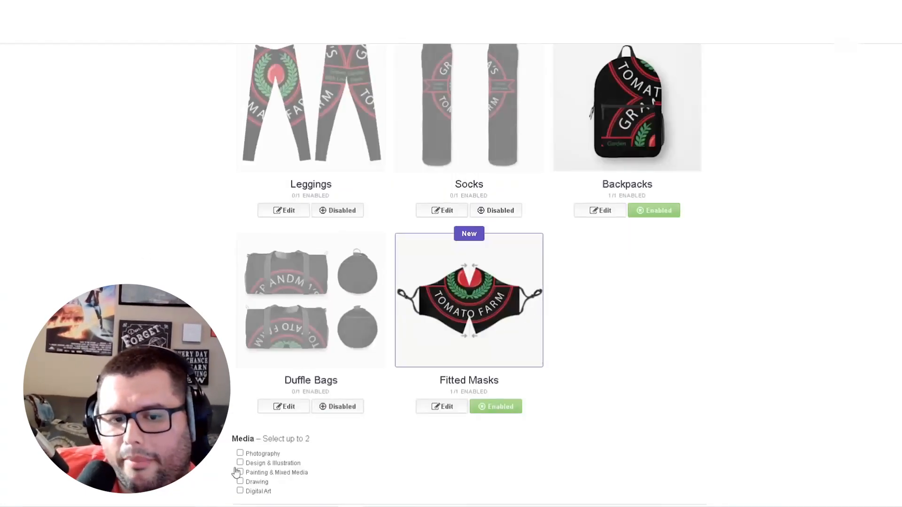
left_click(649, 212)
scroll(522, 276, "down", 3)
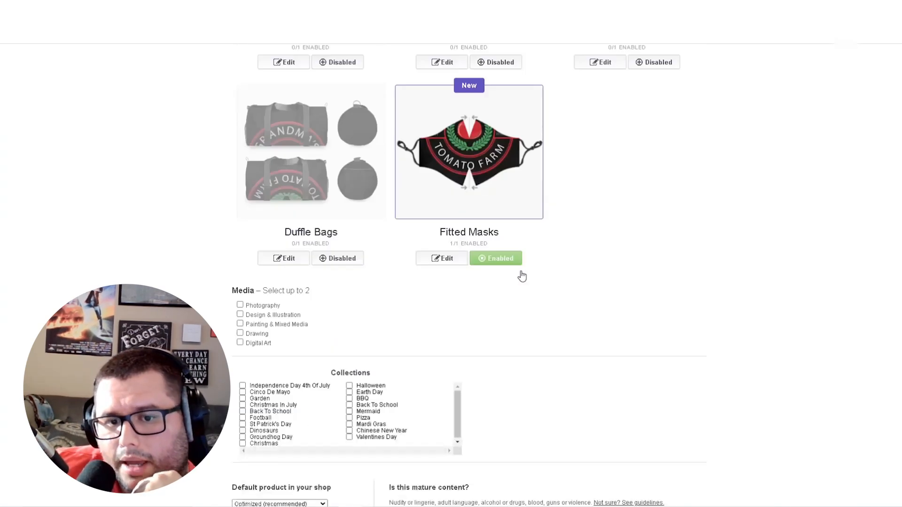
scroll(522, 276, "down", 2)
scroll(494, 216, "up", 1)
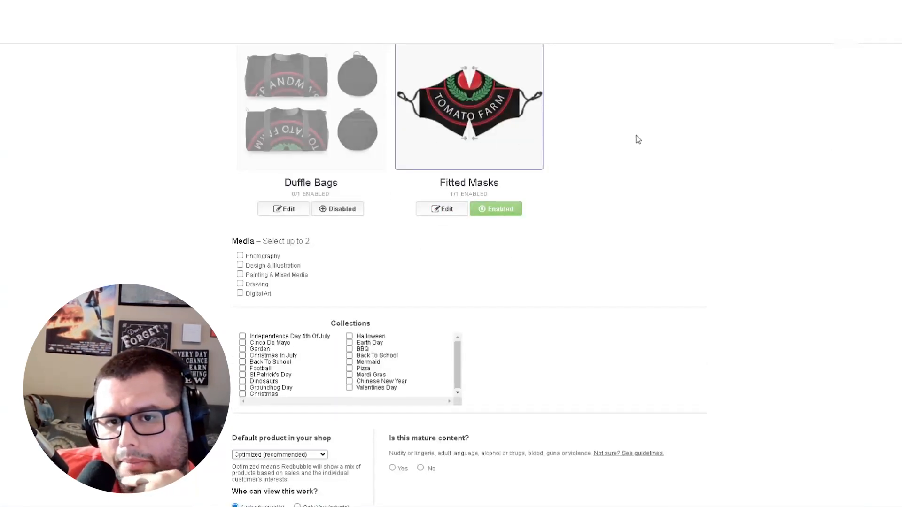
left_click(506, 209)
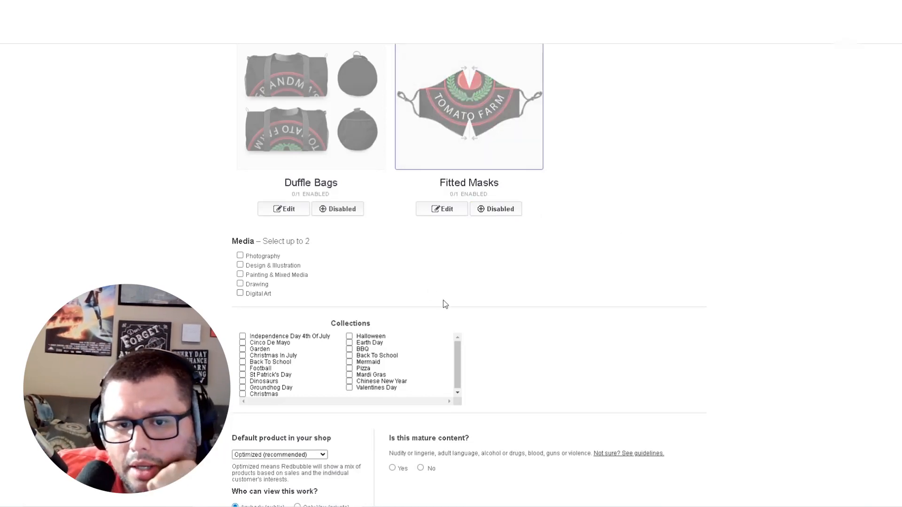
Look over the media, collections, visibility and mature-content settings, and review the product previews back up to the Clocks editor.
scroll(443, 303, "down", 3)
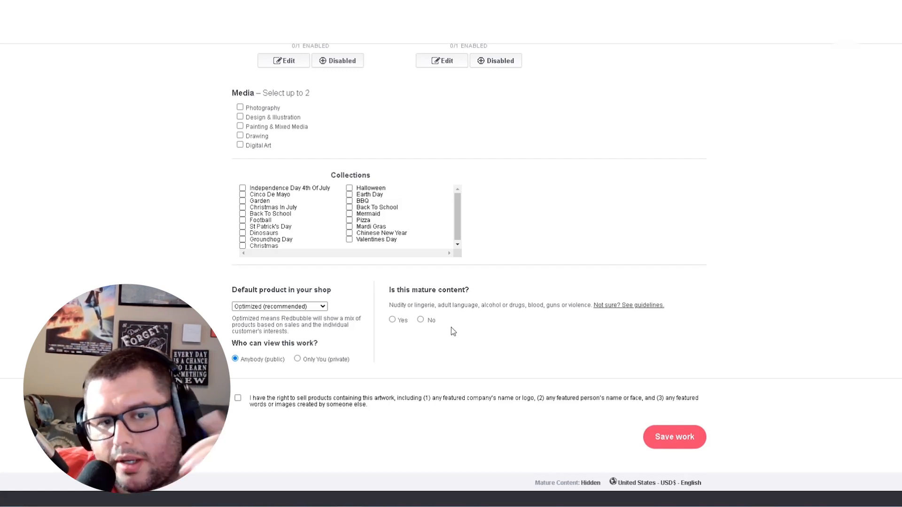
scroll(497, 368, "down", 2)
scroll(599, 320, "up", 2)
scroll(598, 320, "up", 3)
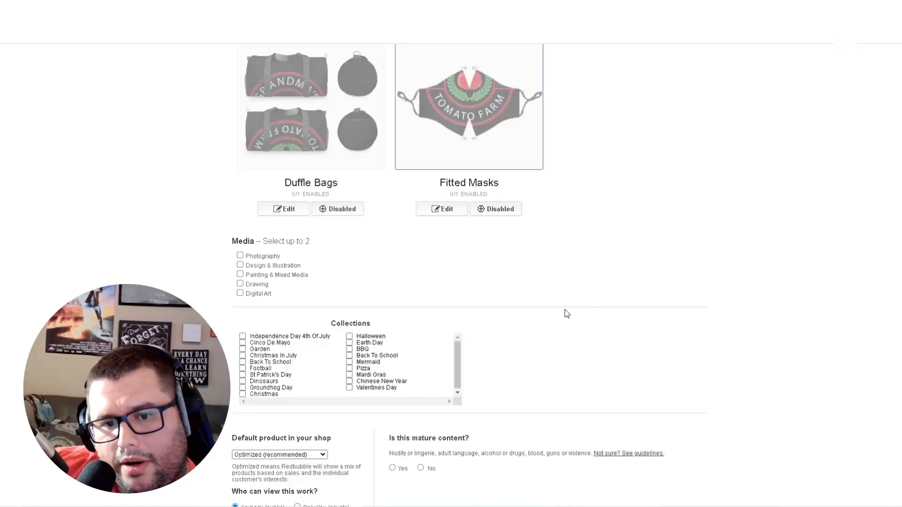
scroll(567, 314, "up", 17)
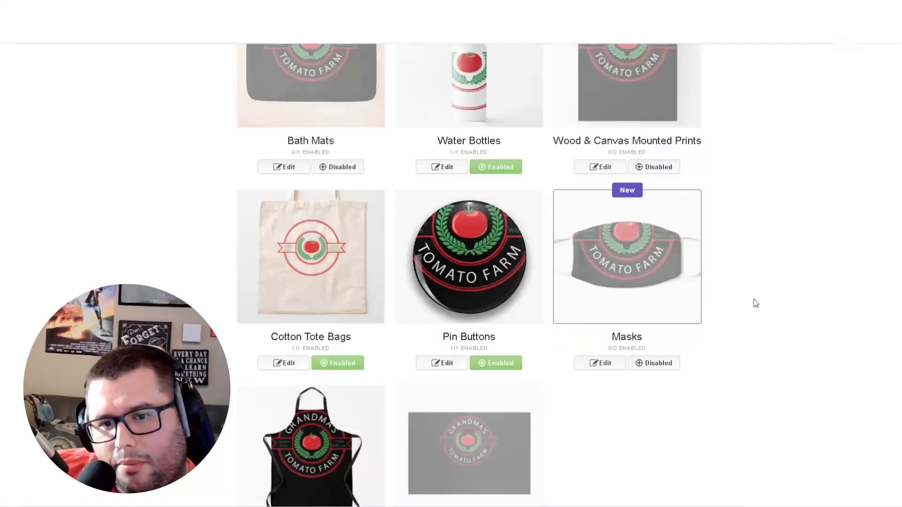
scroll(770, 318, "up", 6)
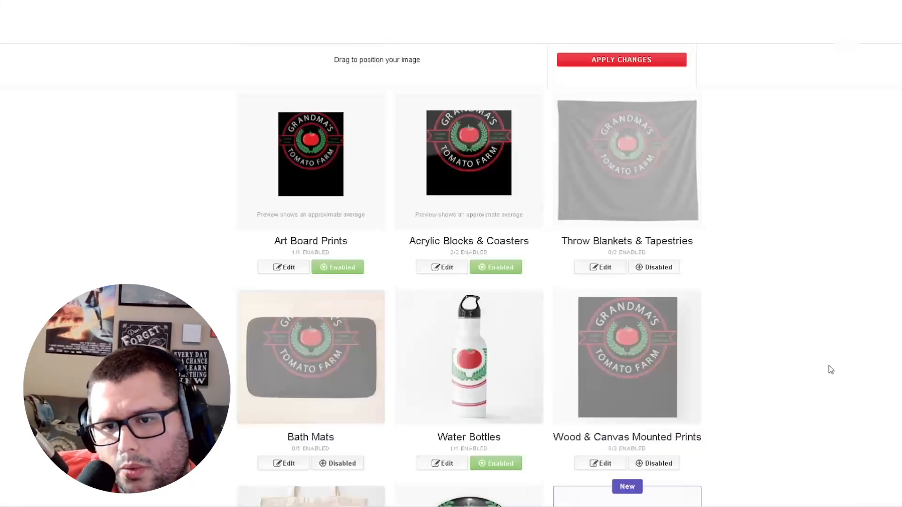
scroll(799, 362, "up", 6)
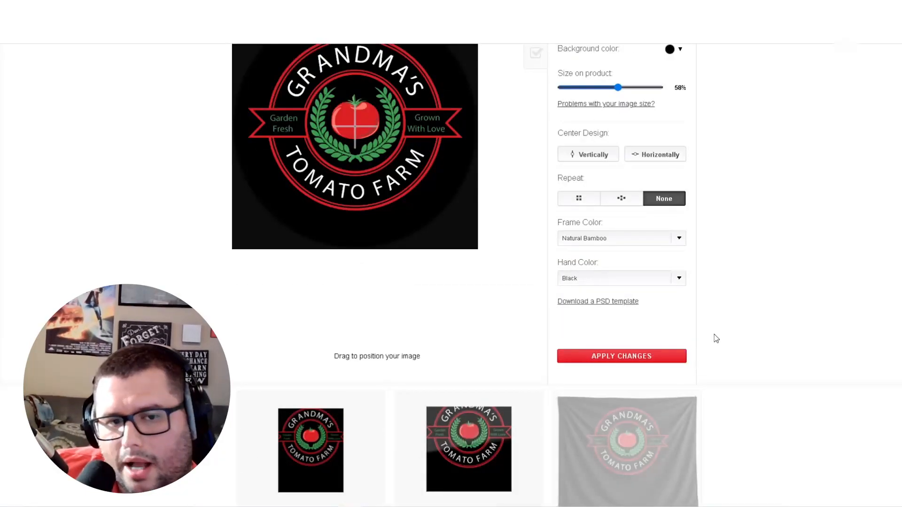